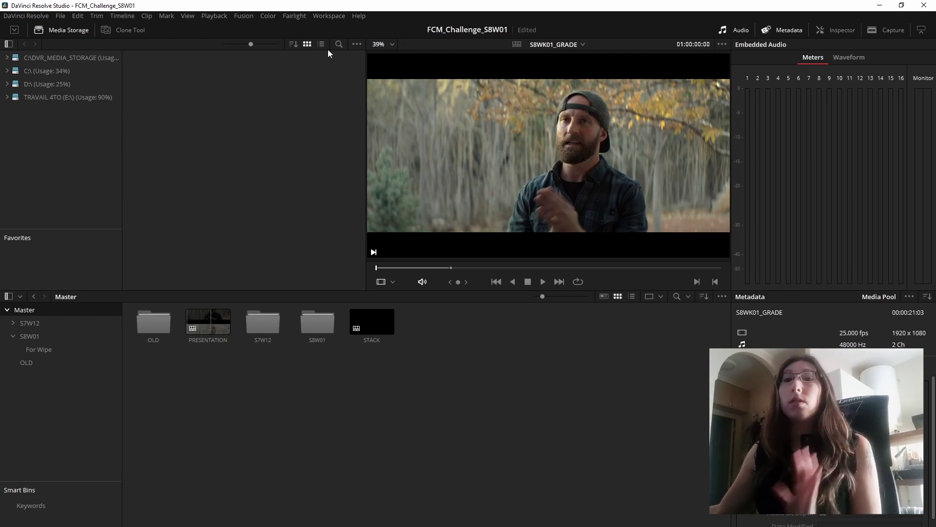
pyautogui.click(60, 16)
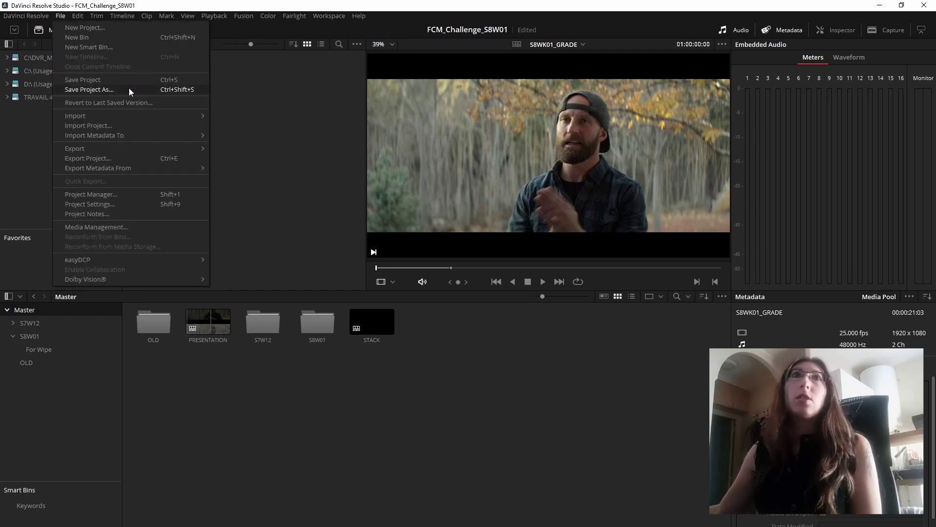
pyautogui.click(130, 90)
pyautogui.moveTo(495, 271); pyautogui.dragTo(472, 259)
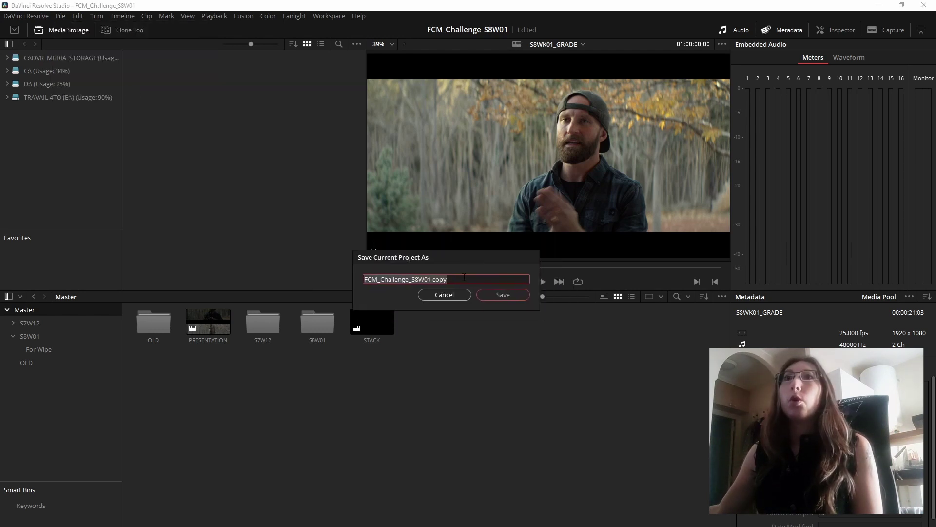
pyautogui.click(444, 278)
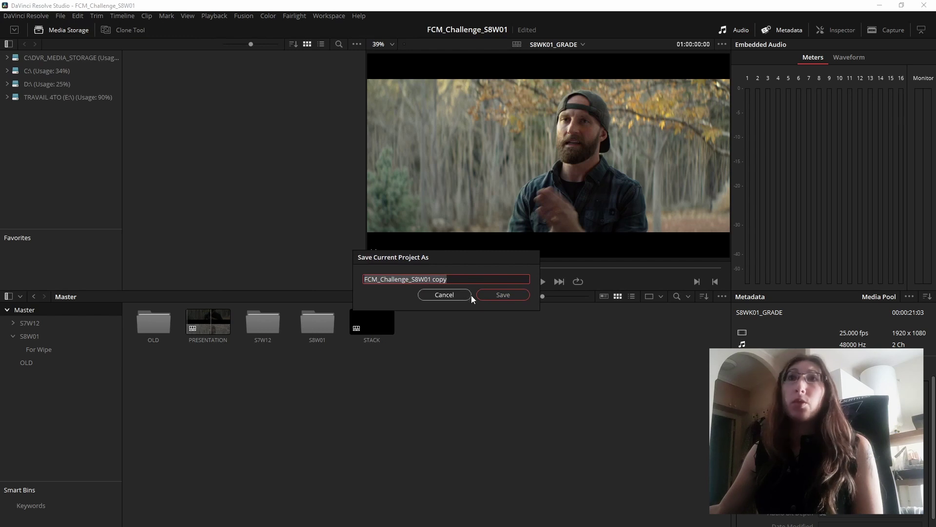
pyautogui.click(452, 295)
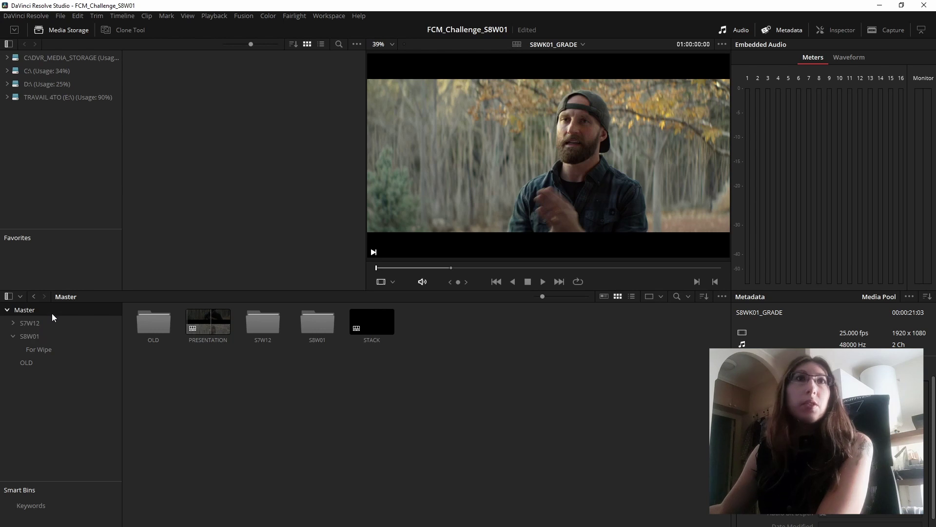
# Look through the S7W12 and S8W01 bins and leave the S8W01 bin open
pyautogui.click(48, 327)
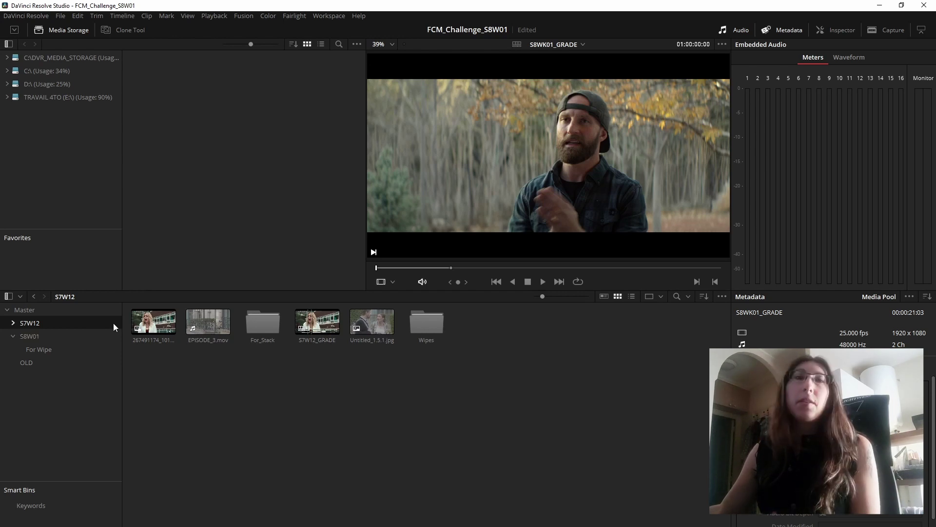
pyautogui.click(66, 335)
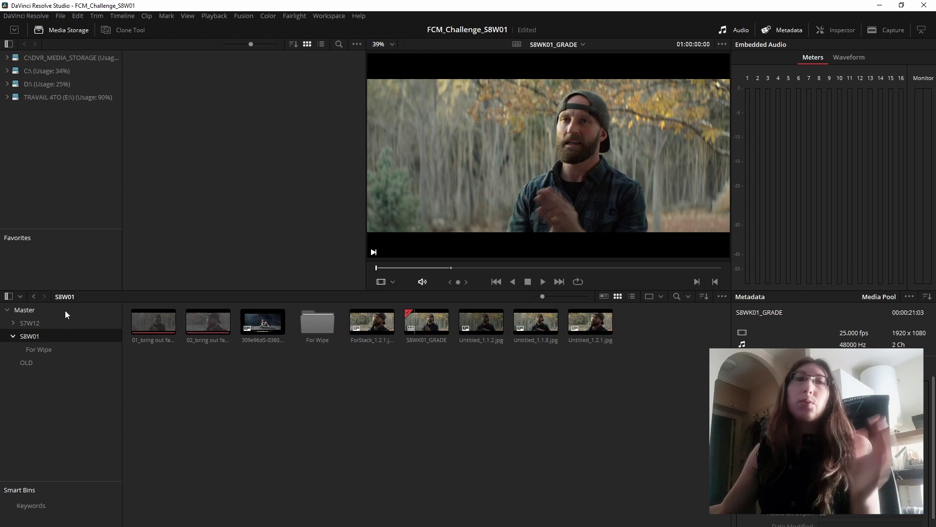
pyautogui.click(63, 323)
pyautogui.click(60, 335)
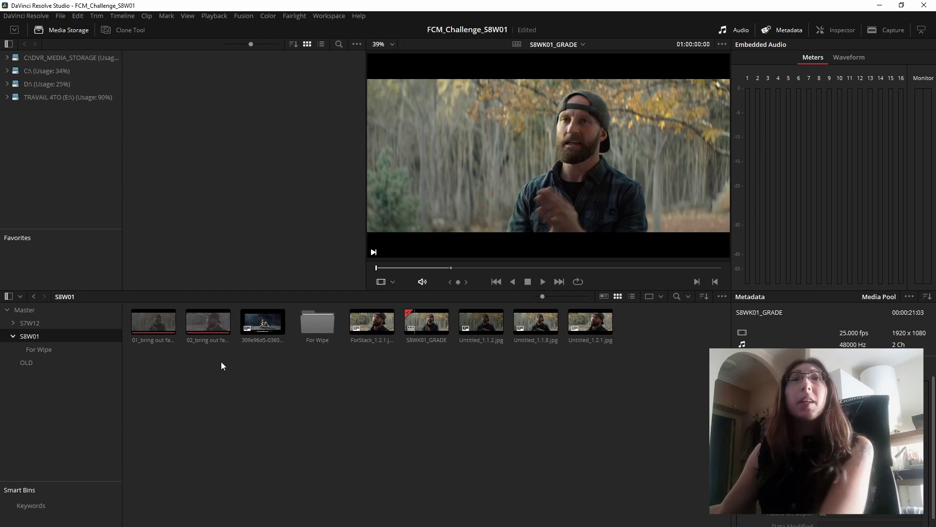
# Preview the two source clips, 02_bring out face-bmp.mov and 01_bring out face-red.mov, in the S8W01 bin
pyautogui.moveTo(205, 355); pyautogui.dragTo(147, 312)
pyautogui.click(218, 383)
pyautogui.moveTo(203, 356); pyautogui.dragTo(146, 314)
pyautogui.click(186, 358)
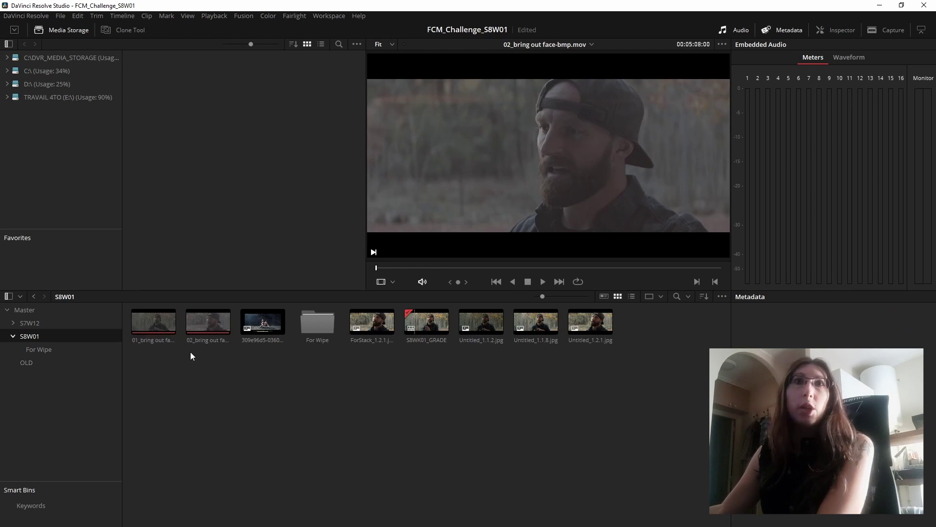
pyautogui.click(206, 317)
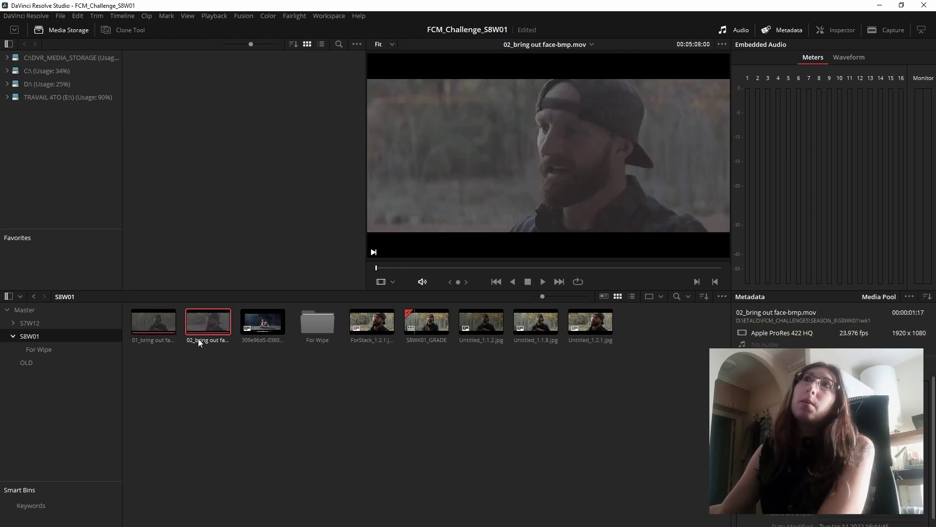
pyautogui.click(187, 364)
pyautogui.moveTo(187, 364); pyautogui.dragTo(159, 317)
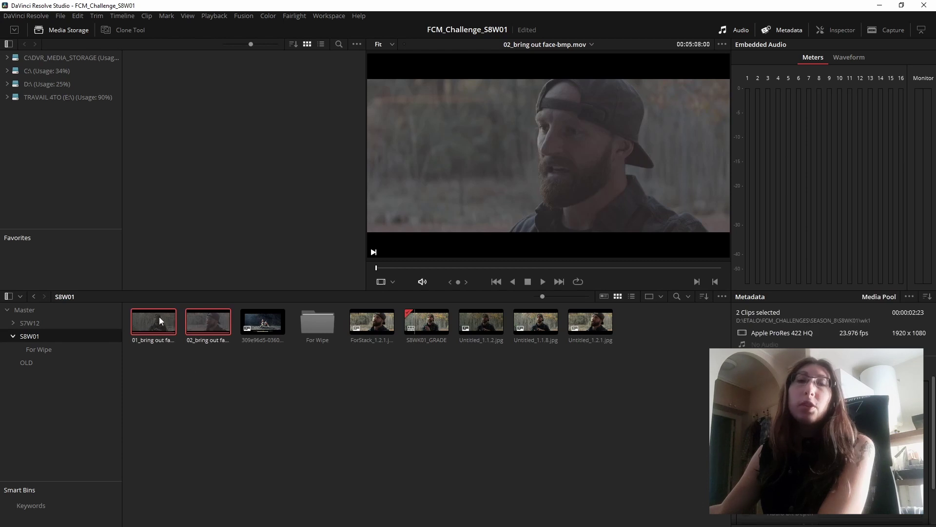
pyautogui.click(184, 361)
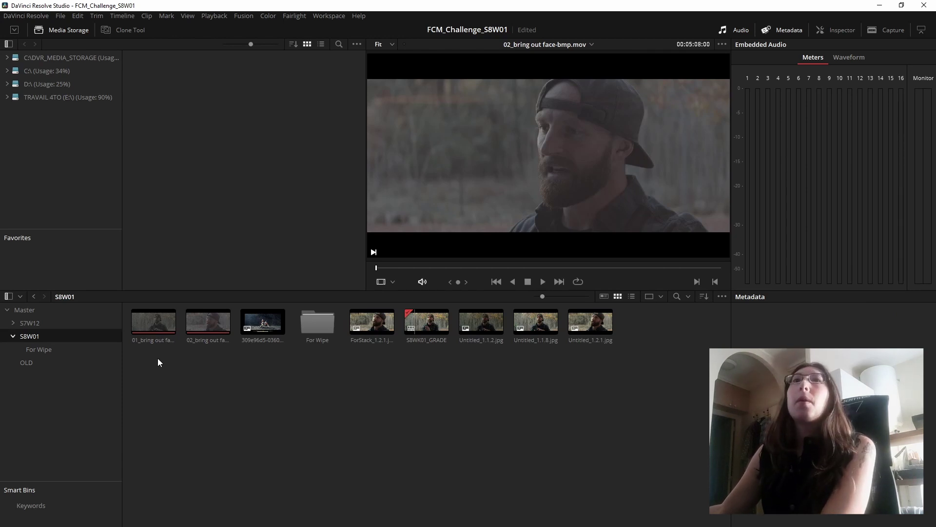
pyautogui.click(156, 324)
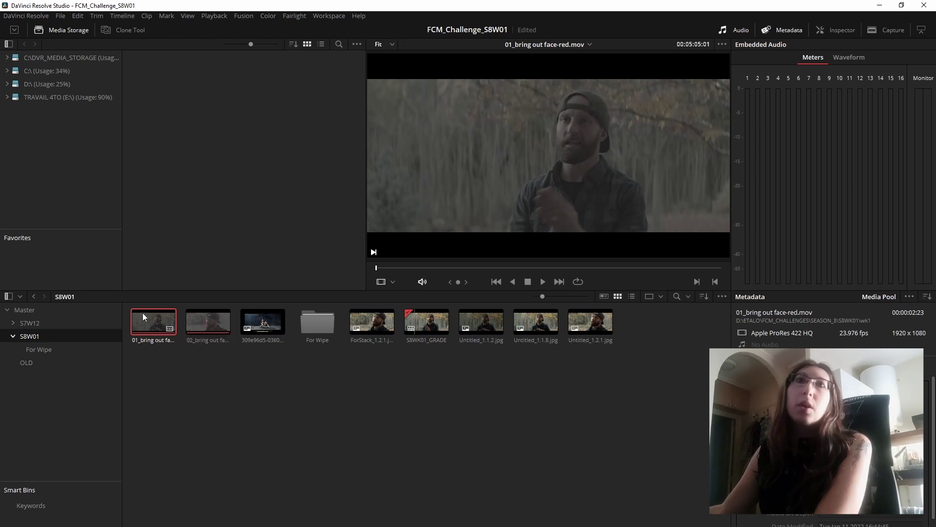
pyautogui.press('Right')
pyautogui.keyDown('ctrl'); pyautogui.click(155, 340); pyautogui.keyUp('ctrl')
pyautogui.rightClick(163, 326)
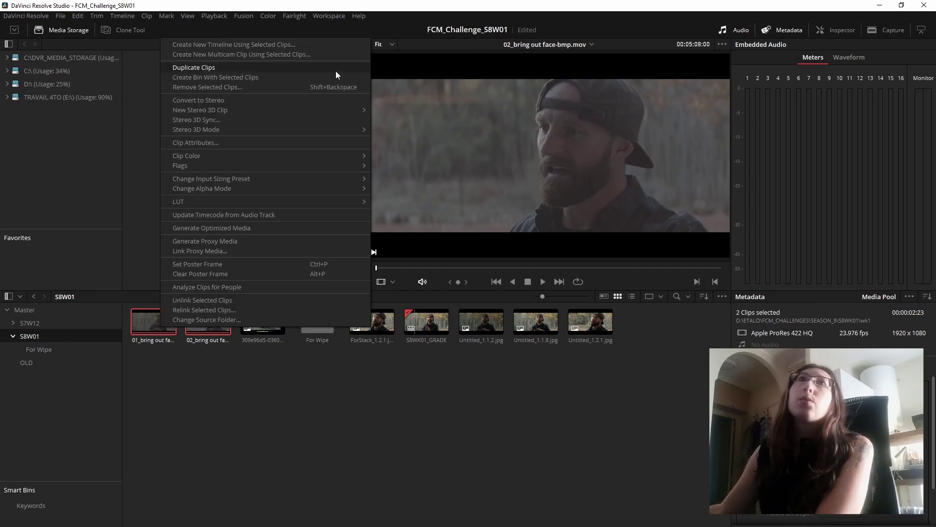
pyautogui.click(318, 45)
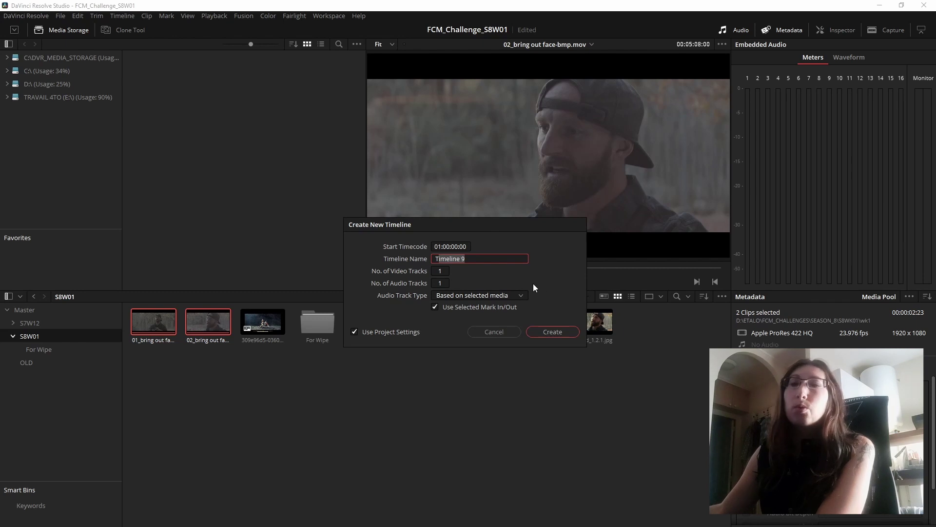
pyautogui.click(506, 331)
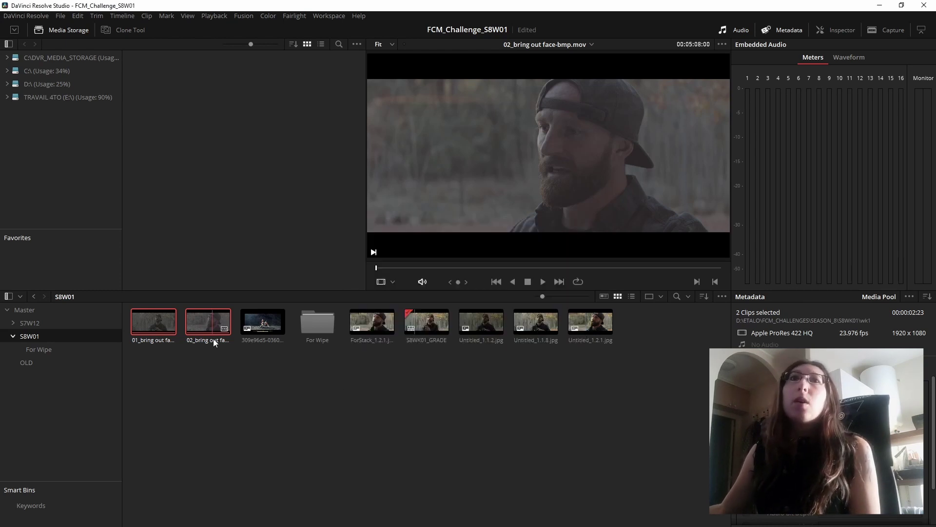
# Open the S8WK01_GRADE timeline and place the playhead at 01:00:02:04 over the first clip
pyautogui.click(171, 317)
pyautogui.click(425, 323)
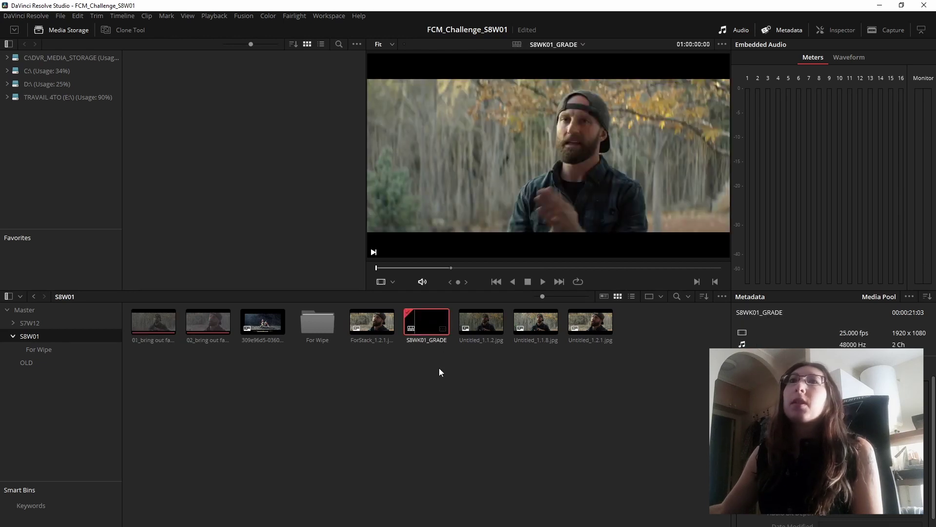
pyautogui.doubleClick(433, 323)
pyautogui.click(394, 376)
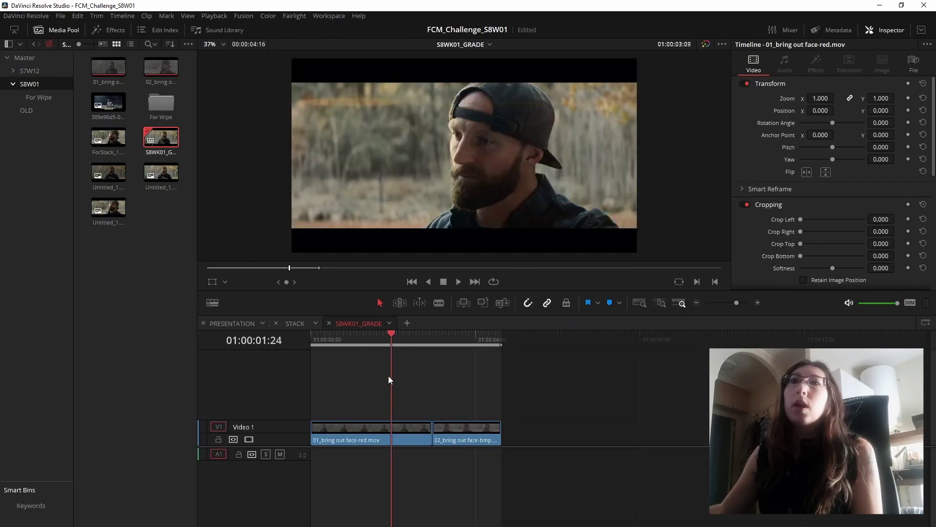
pyautogui.click(385, 376)
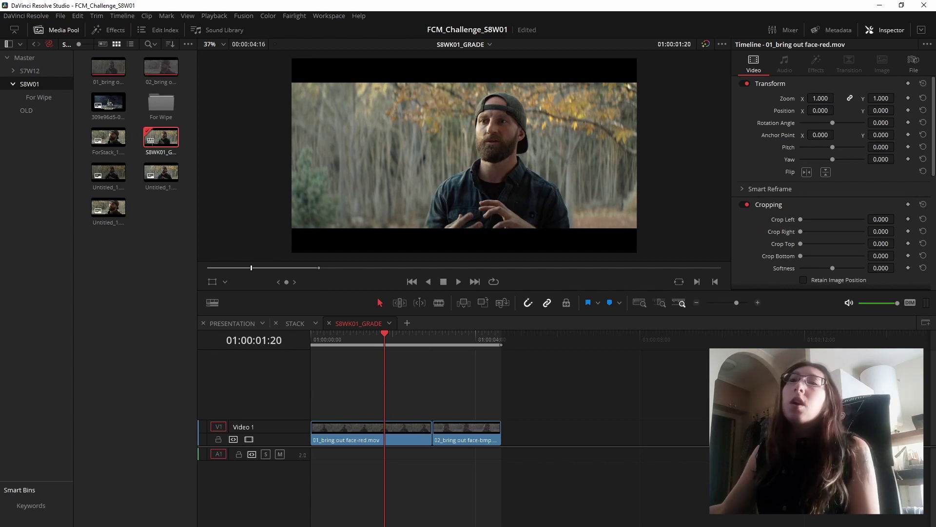
pyautogui.click(441, 345)
pyautogui.click(400, 350)
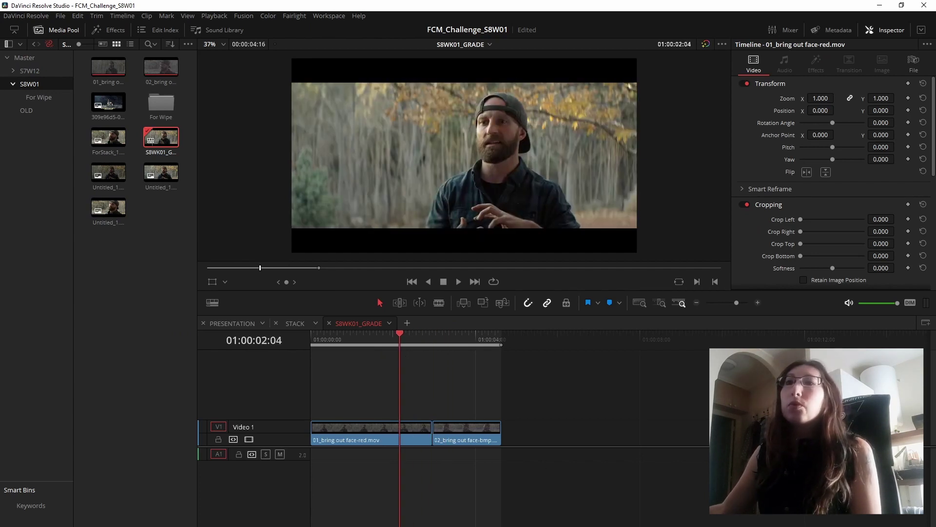
# Switch to the Color page, widen the node graph area and clean up the first clip's node graph
pyautogui.hotkey('shift', '6')
pyautogui.moveTo(722, 161); pyautogui.dragTo(523, 166)
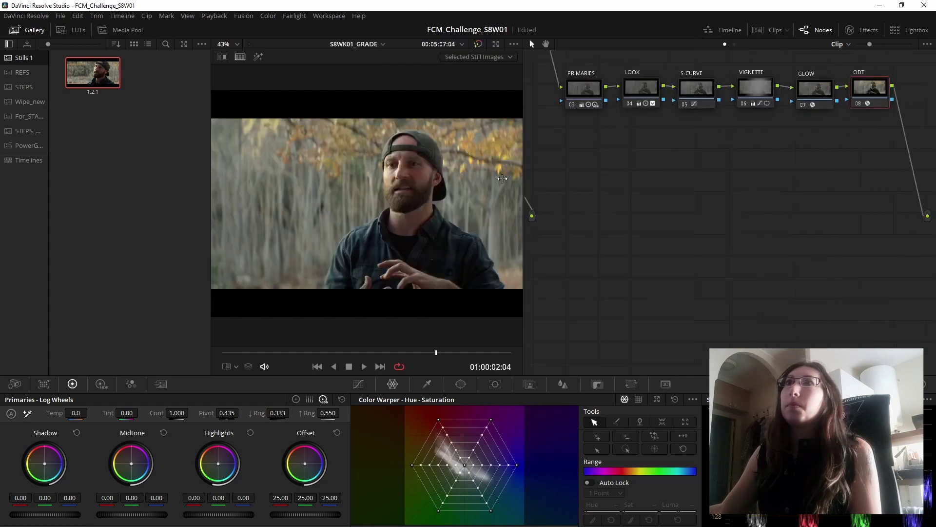
pyautogui.rightClick(623, 313)
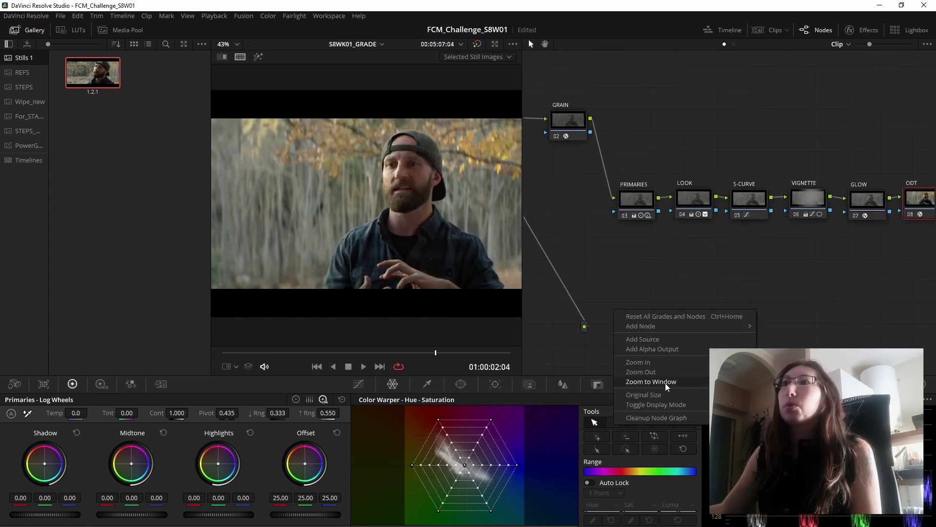
pyautogui.click(670, 418)
pyautogui.moveTo(585, 262); pyautogui.dragTo(642, 336)
pyautogui.moveTo(625, 296); pyautogui.dragTo(906, 195)
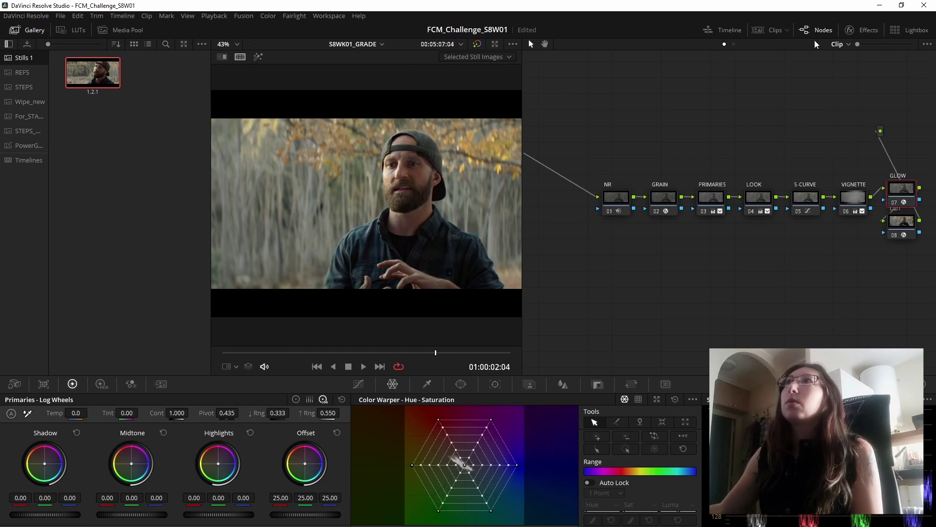
# Show the timeline's clip thumbnails, select the motorbike reference image clip and enlarge the viewer
pyautogui.click(769, 30)
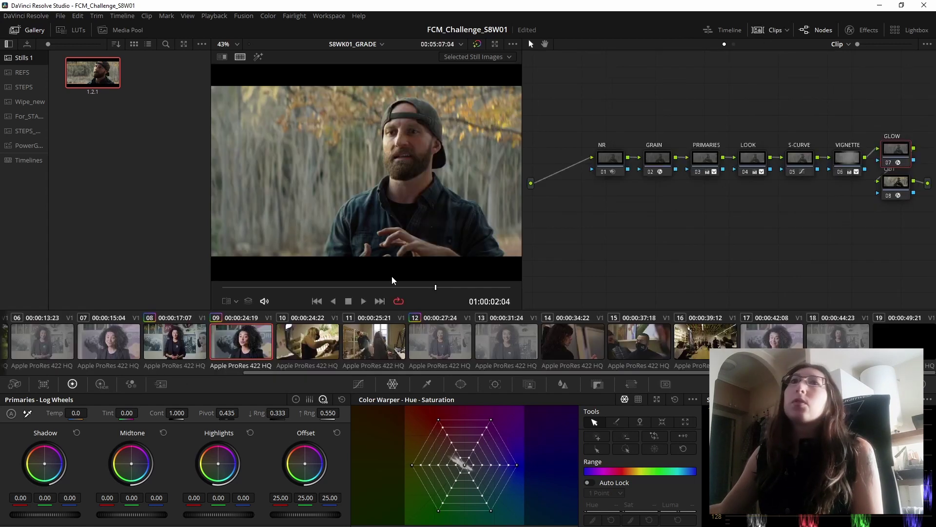
pyautogui.click(93, 350)
pyautogui.click(164, 343)
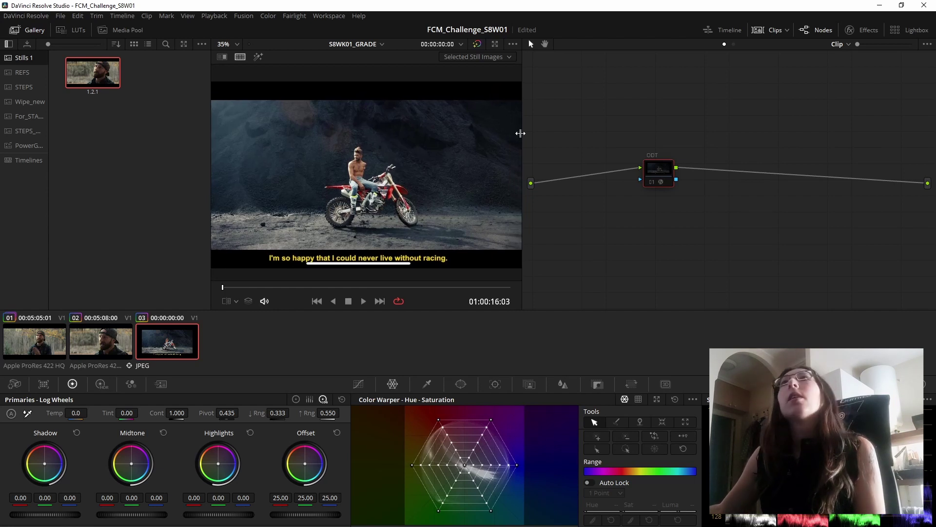
pyautogui.moveTo(522, 131); pyautogui.dragTo(620, 130)
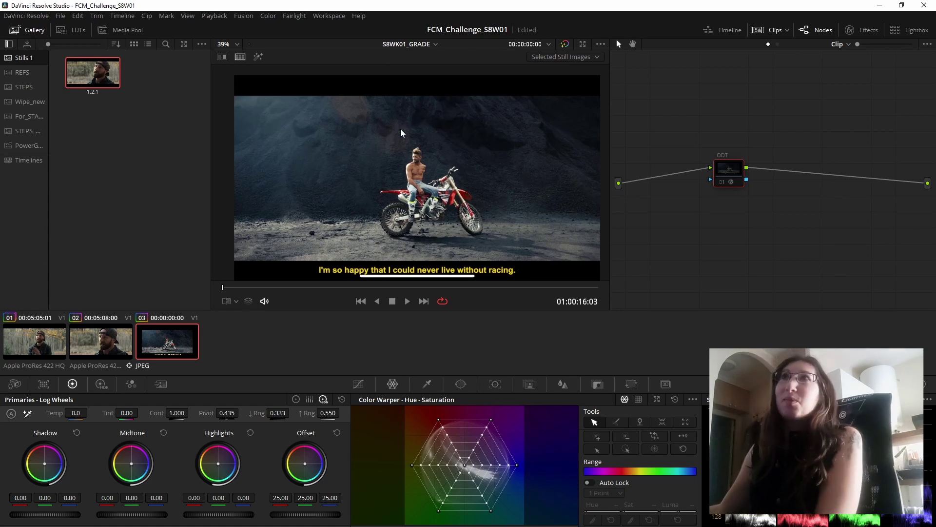
pyautogui.moveTo(721, 171); pyautogui.dragTo(728, 160)
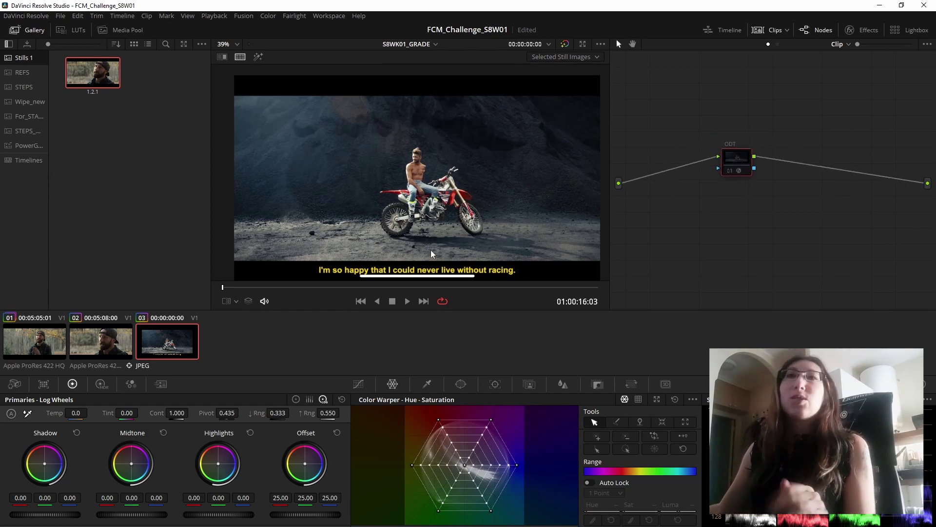
# Move the edit playhead to 01:00:17:12 on the reference image and compare it on the Color page with still 1.3.1 from the REFS album
pyautogui.hotkey('shift', '4')
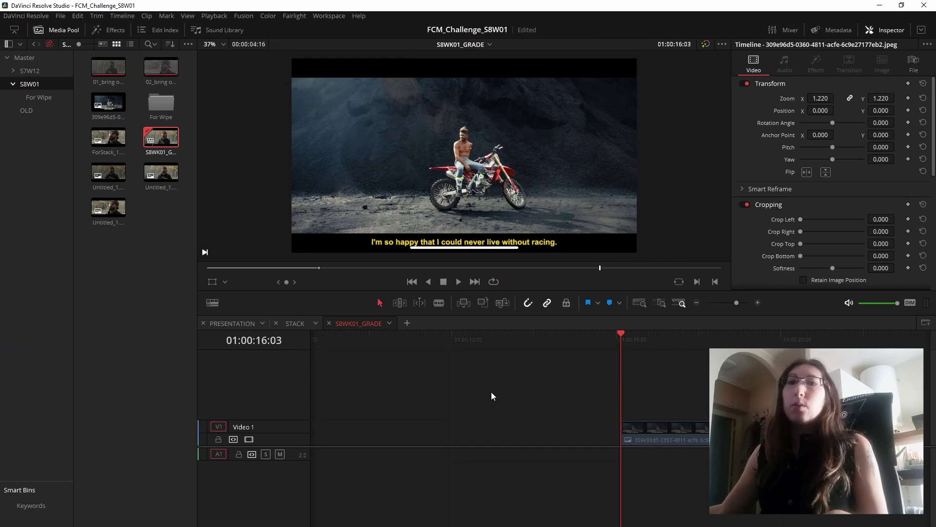
pyautogui.moveTo(670, 357); pyautogui.dragTo(677, 355)
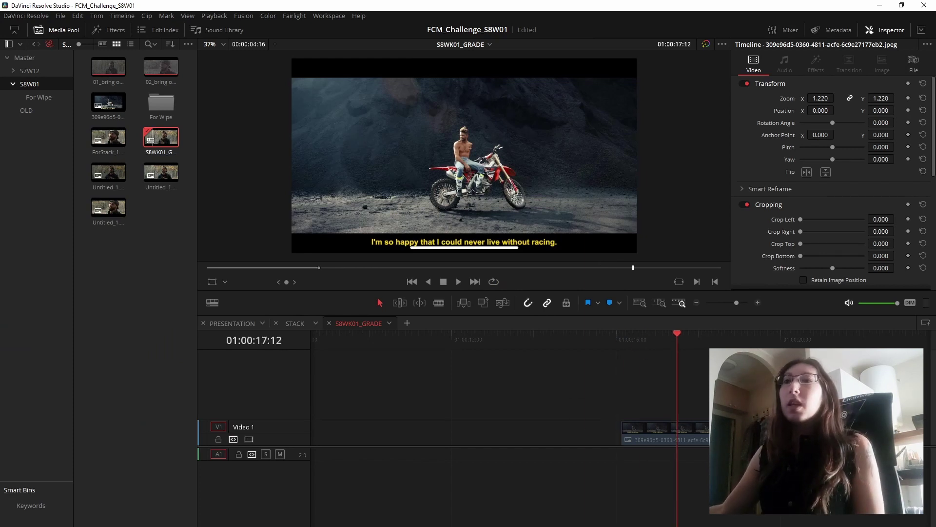
pyautogui.hotkey('shift', '6')
pyautogui.click(32, 73)
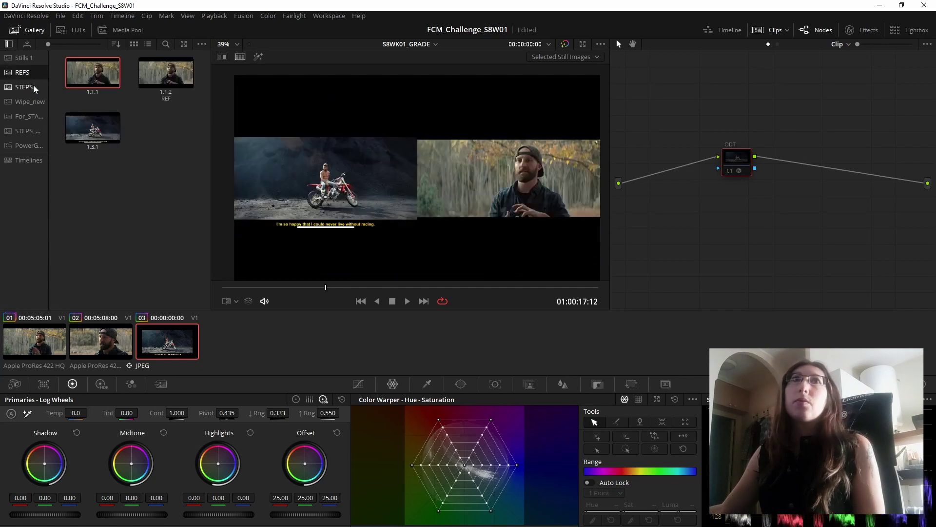
pyautogui.hotkey('ctrl', 'alt', 'g')
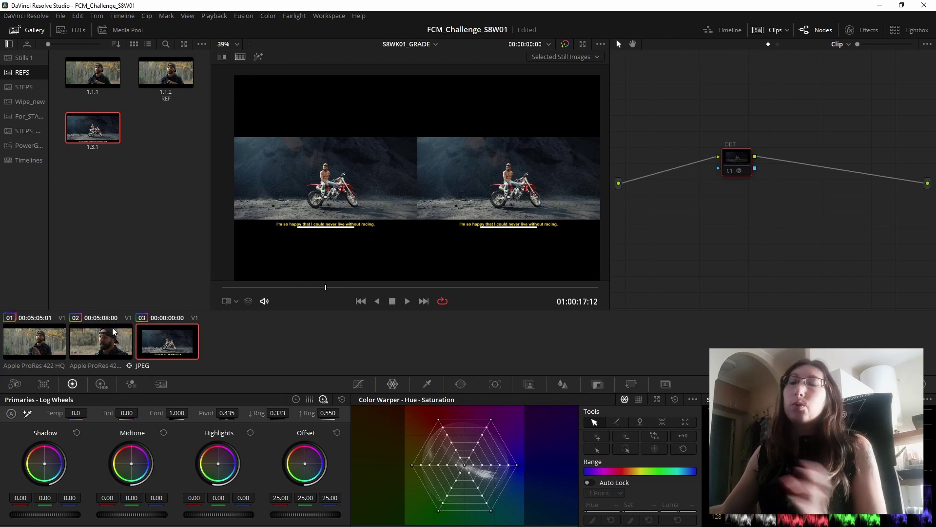
# Return to the Media page and open the STACK timeline from the Master bin
pyautogui.hotkey('shift', '2')
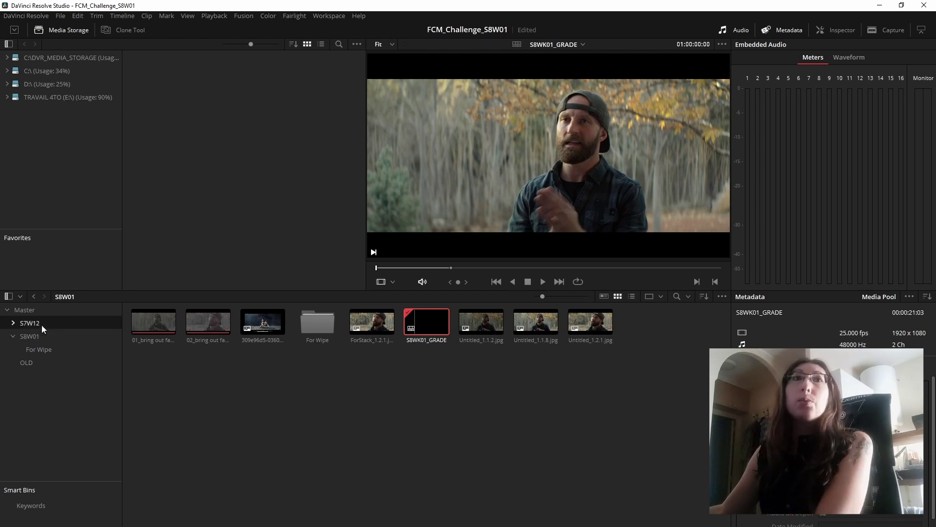
pyautogui.click(34, 312)
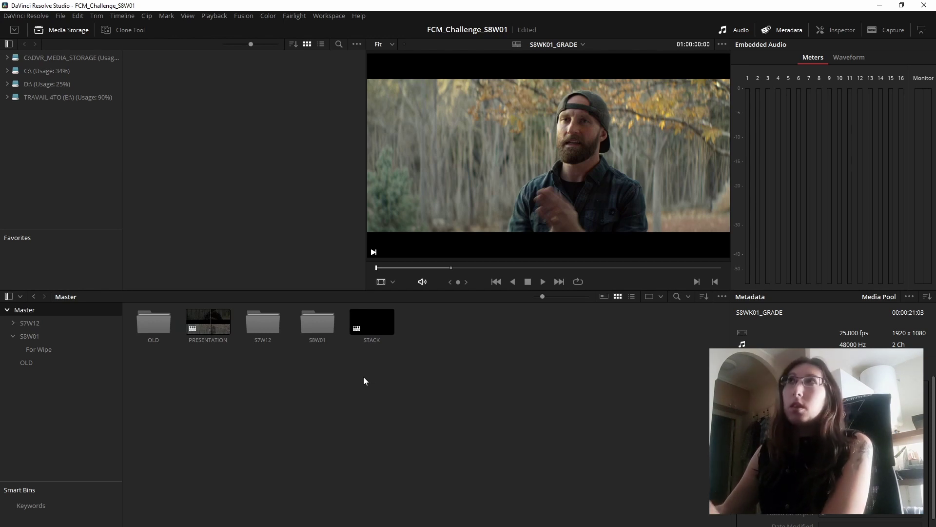
pyautogui.click(241, 368)
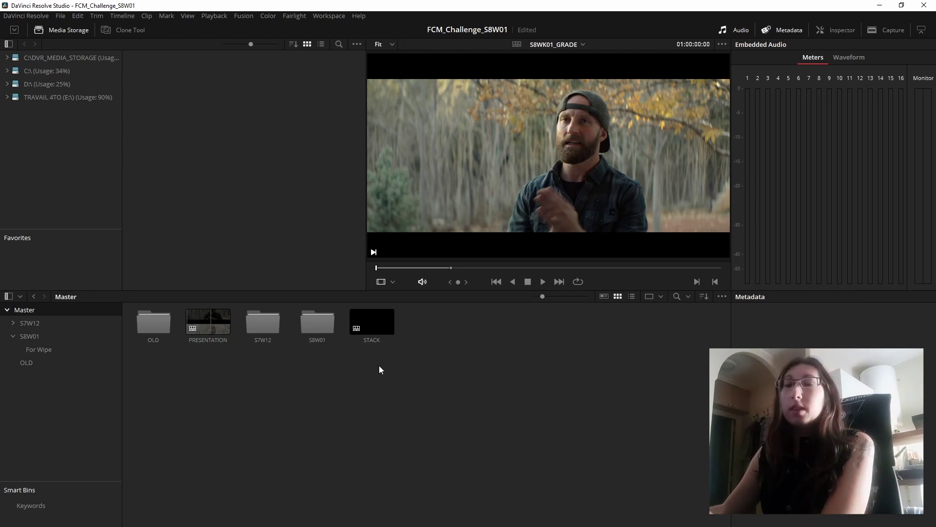
pyautogui.click(372, 320)
pyautogui.doubleClick(377, 329)
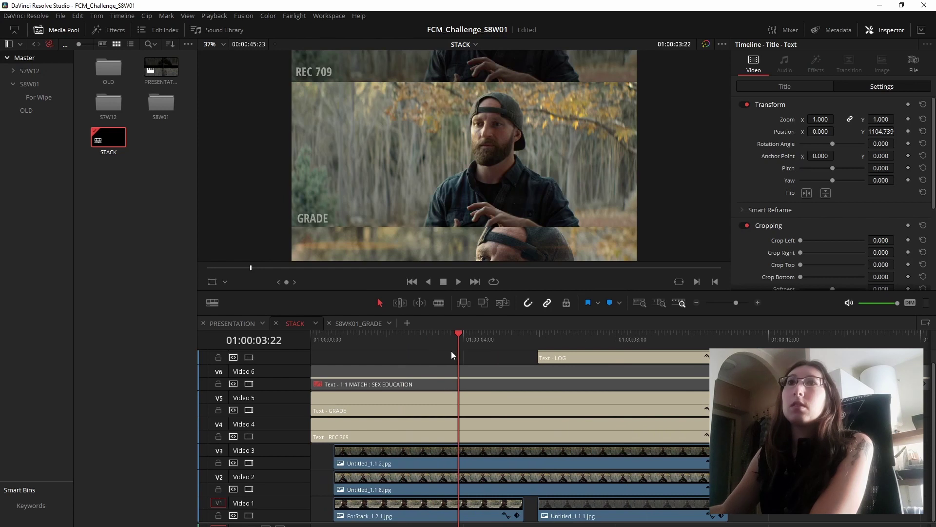
# Move the STACK playhead to 01:00:07:07 and examine the full stacked REC 709, GRADE and LOG comparison
pyautogui.moveTo(402, 341); pyautogui.dragTo(414, 363)
pyautogui.scroll(-4, 495, 195)
pyautogui.click(595, 345)
pyautogui.moveTo(595, 347); pyautogui.dragTo(589, 341)
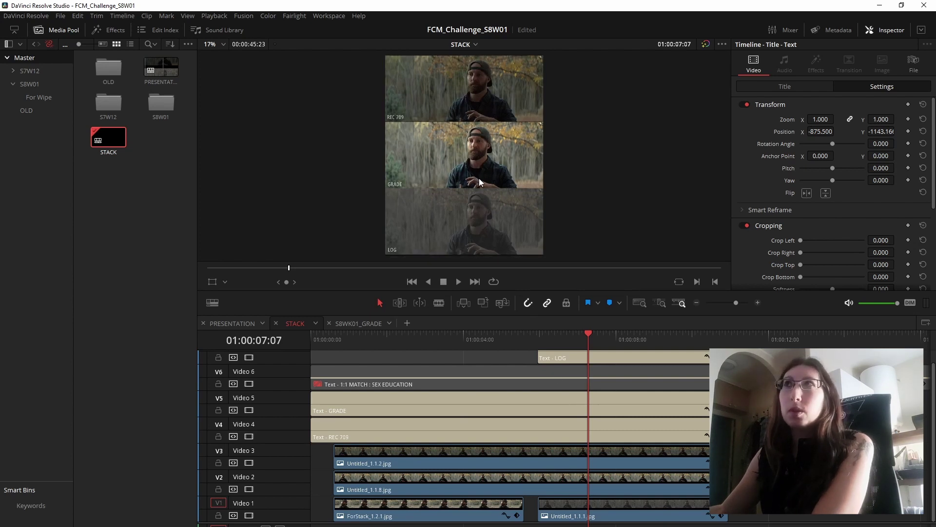
# Move the STACK playhead to 01:00:02:19 and examine the REC 709 and GRADE images stacked above the close-up image
pyautogui.scroll(1, 479, 182)
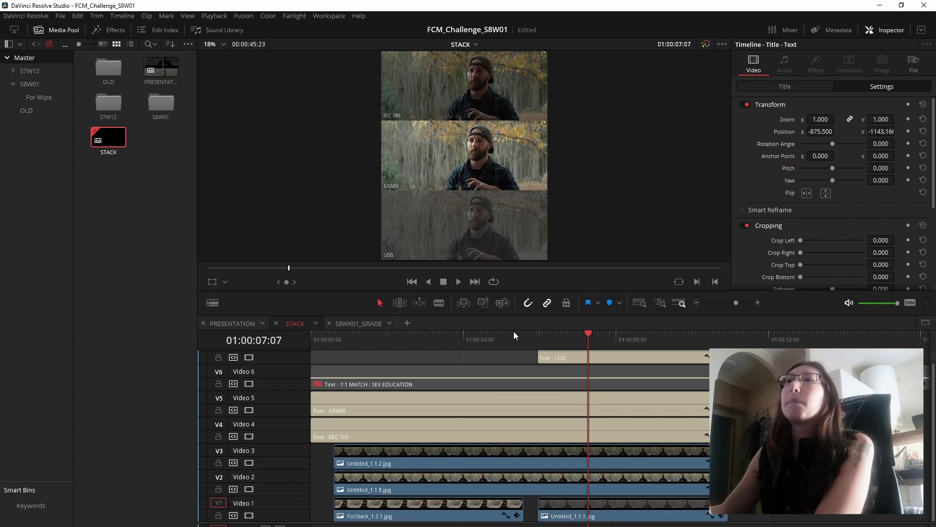
pyautogui.moveTo(492, 332); pyautogui.dragTo(433, 327)
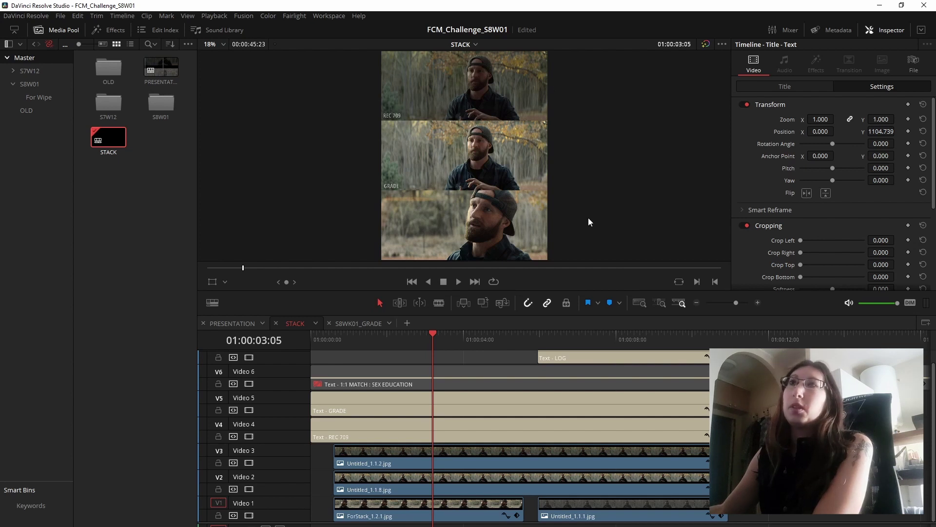
pyautogui.click(413, 339)
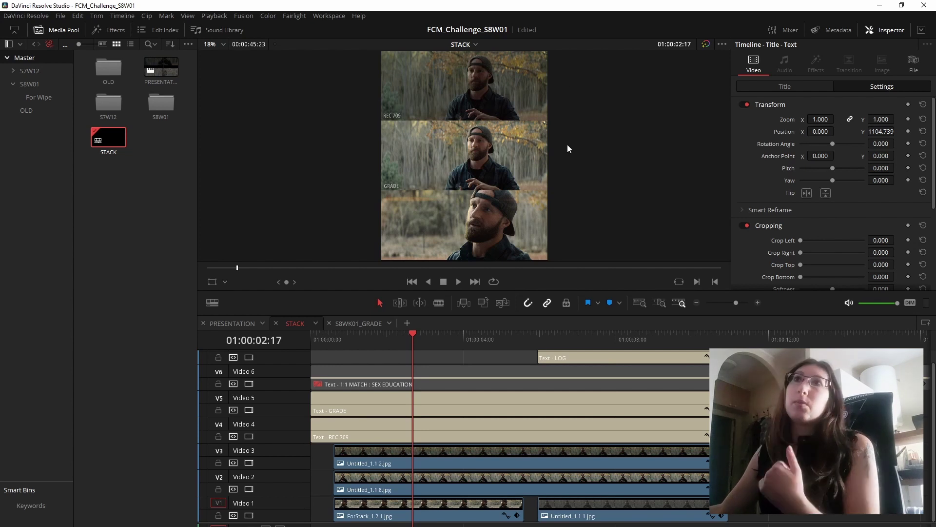
pyautogui.moveTo(415, 344)
pyautogui.mouseDown()
pyautogui.moveTo(425, 345)
pyautogui.moveTo(416, 343)
pyautogui.mouseUp()
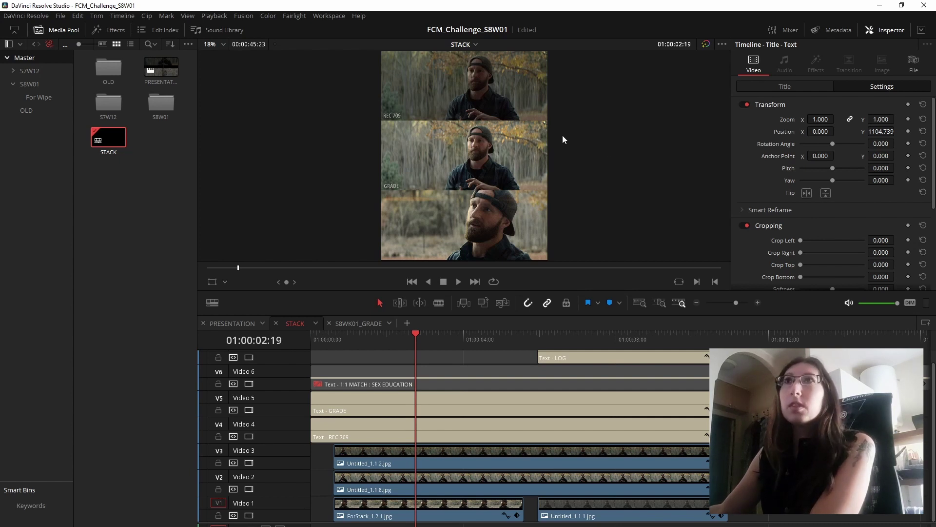
pyautogui.scroll(-1, 580, 129)
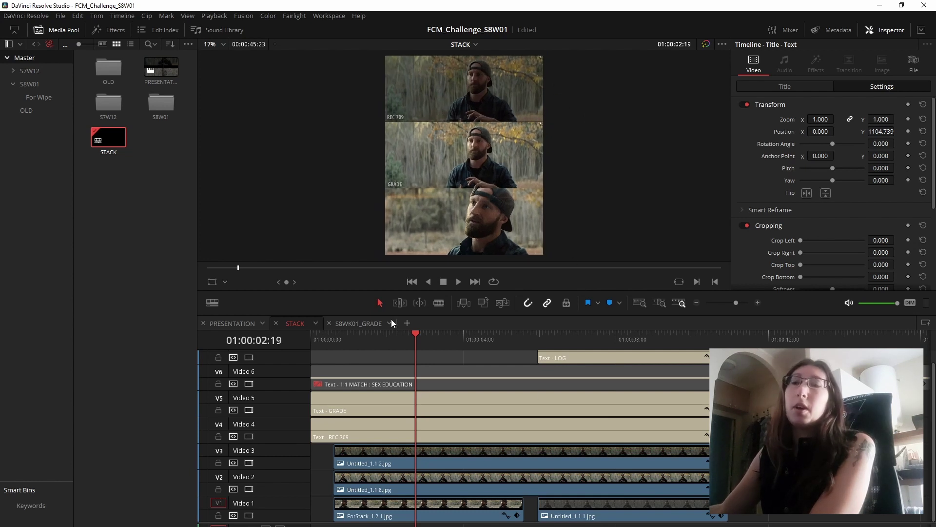
# Open the STACK timeline's settings from the Media page and check its resolution, then return to the Edit page
pyautogui.hotkey('shift', '2')
pyautogui.rightClick(378, 332)
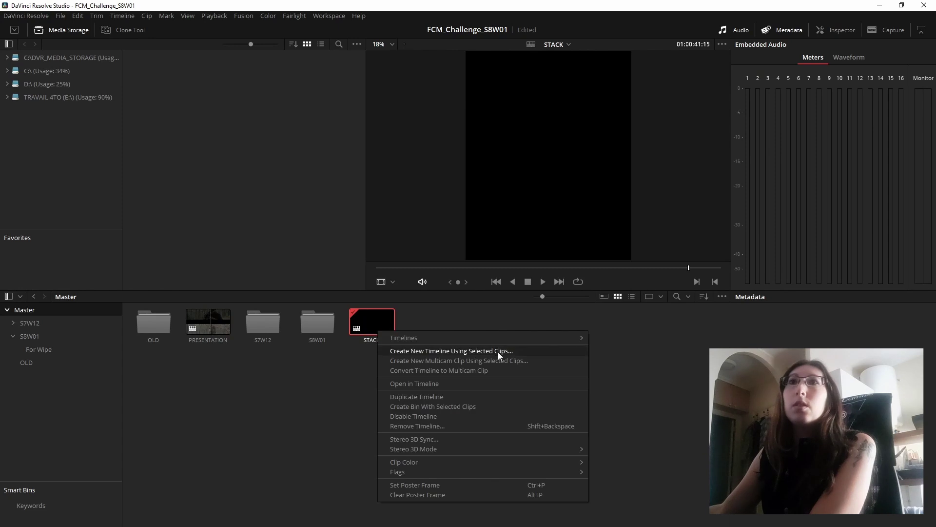
pyautogui.moveTo(505, 336)
pyautogui.click(609, 337)
pyautogui.moveTo(485, 263); pyautogui.dragTo(501, 264)
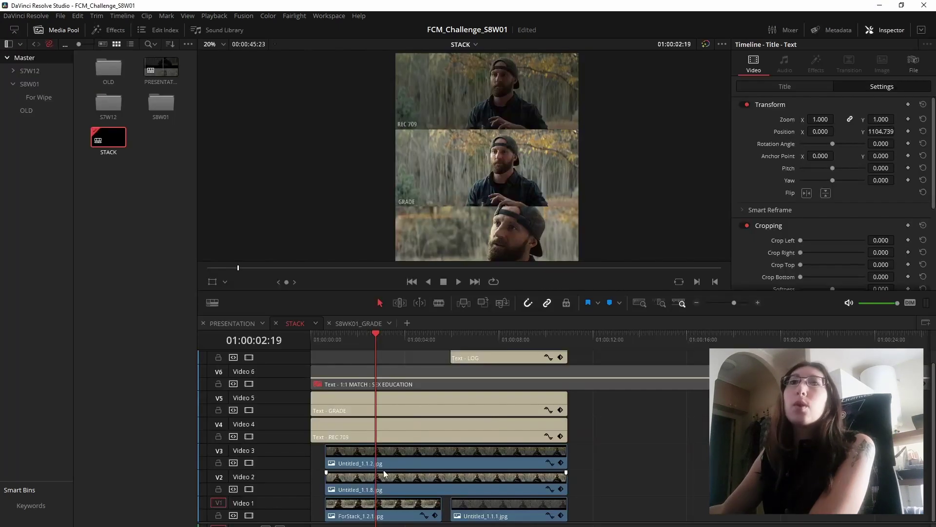
# Select the stacked image clips on the Video 1, Video 2 and Video 3 tracks in turn to identify them
pyautogui.click(395, 478)
pyautogui.click(393, 501)
pyautogui.click(388, 479)
pyautogui.click(388, 479)
pyautogui.click(405, 456)
pyautogui.click(398, 499)
pyautogui.click(398, 482)
pyautogui.scroll(1, 396, 405)
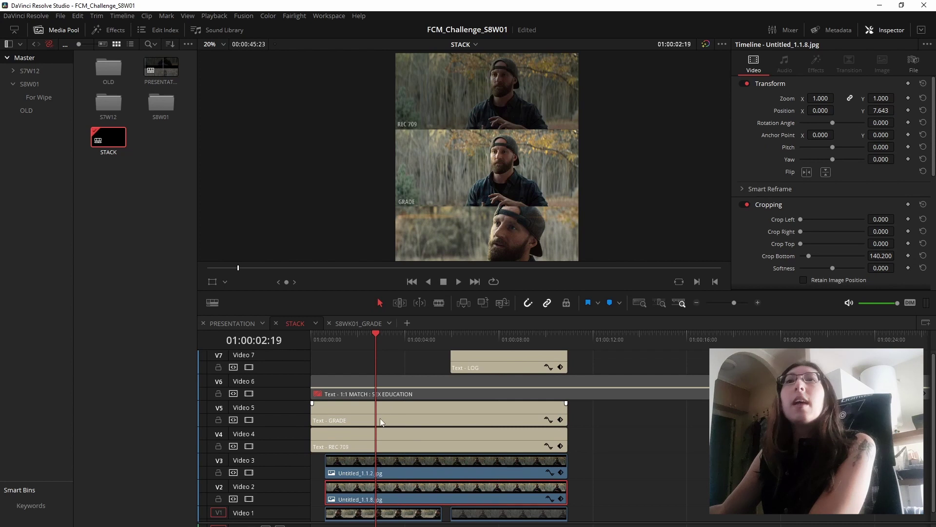
# Select the GRADE and REC 709 text clips, and turn the Video 5 track off and on to identify the GRADE label
pyautogui.click(379, 418)
pyautogui.click(380, 442)
pyautogui.click(324, 404)
pyautogui.click(250, 419)
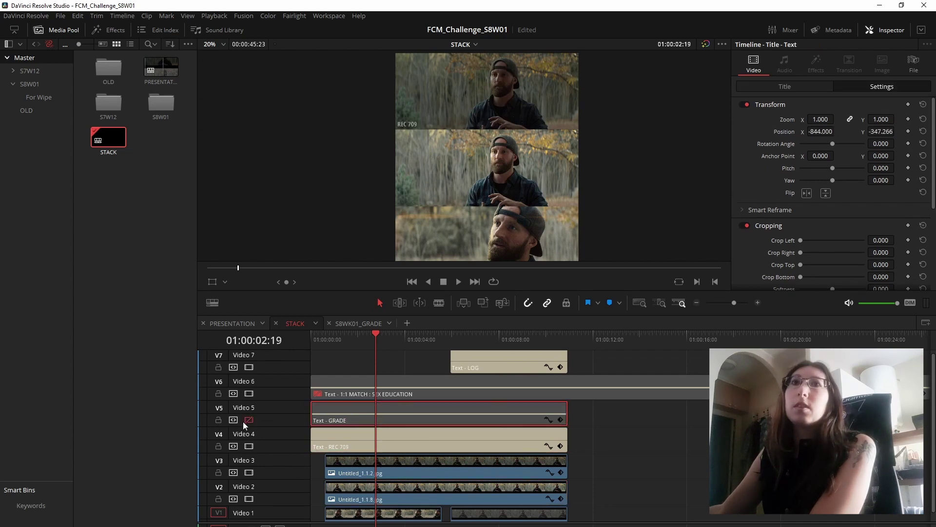
pyautogui.click(249, 419)
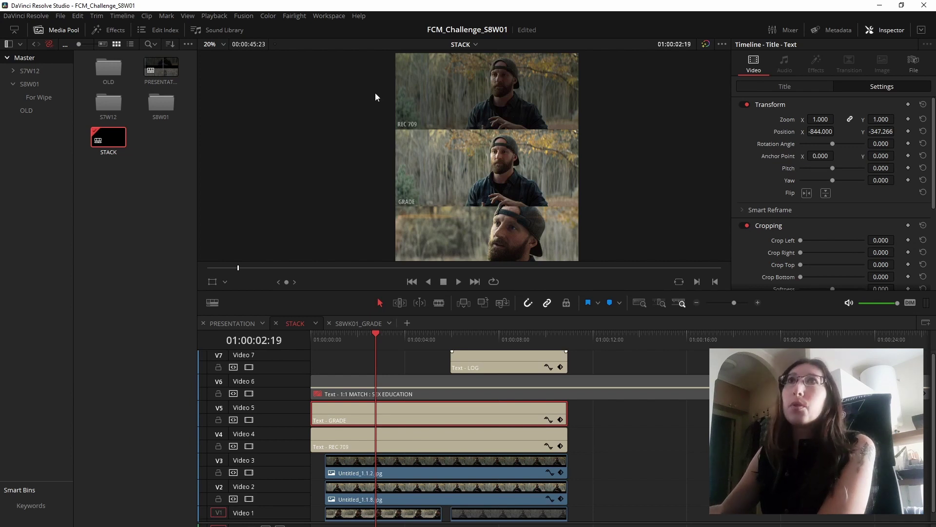
# Examine the complete REC 709, GRADE and LOG stack with the playhead at 01:00:08:24 and then 01:00:09:23
pyautogui.scroll(-3, 459, 197)
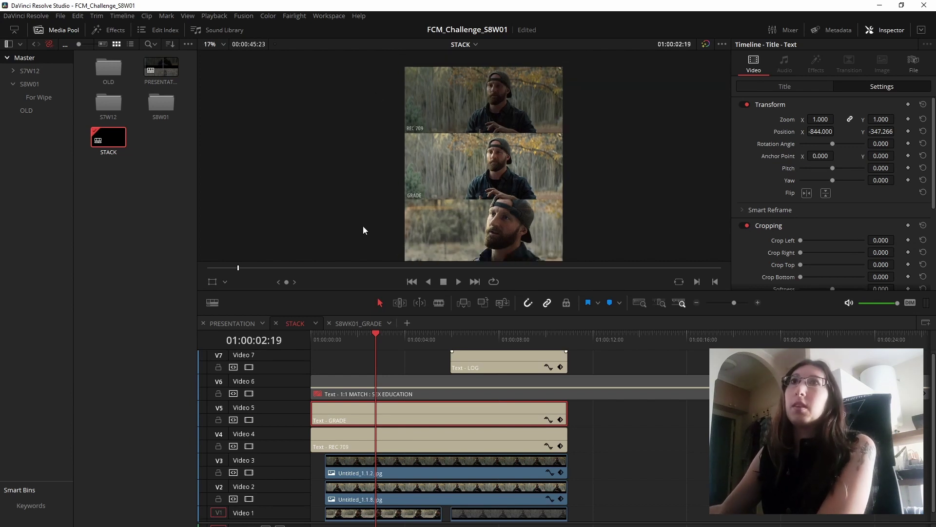
pyautogui.click(518, 338)
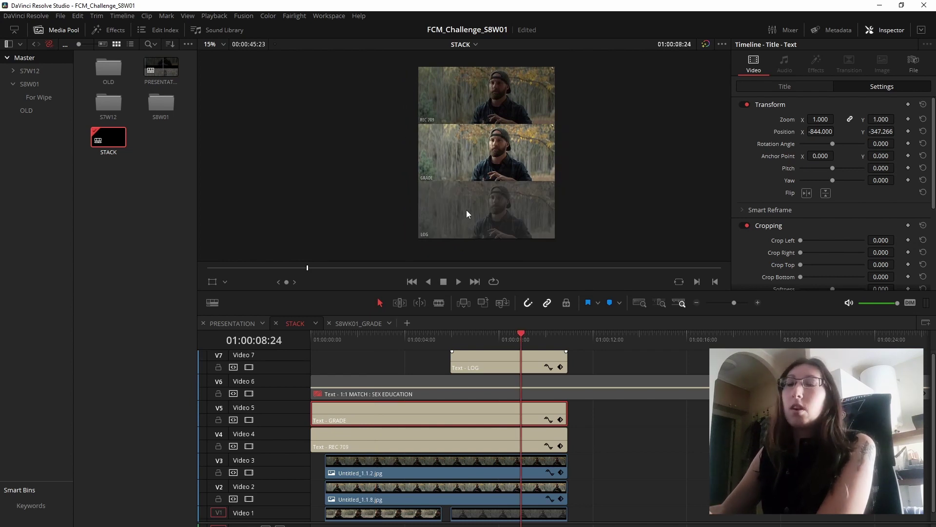
pyautogui.scroll(1, 478, 203)
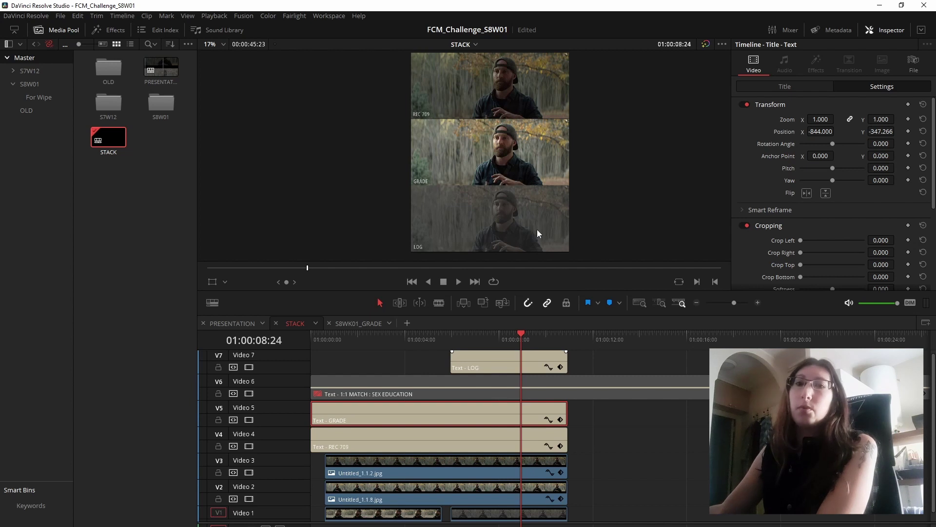
pyautogui.click(633, 423)
pyautogui.scroll(-1, 404, 254)
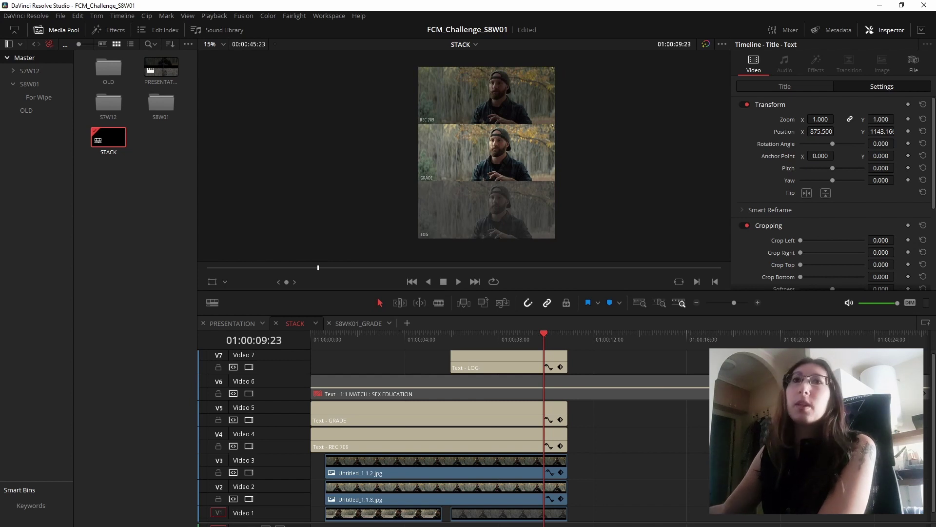
# Inspect the custom resolution width and height in the STACK timeline's settings and close them without changes
pyautogui.hotkey('shift', '2')
pyautogui.rightClick(360, 326)
pyautogui.moveTo(561, 330)
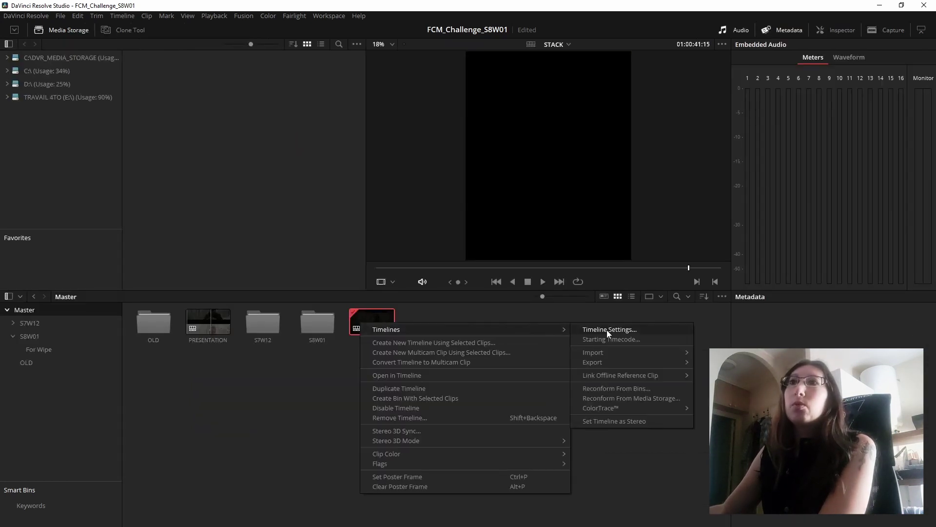
pyautogui.click(607, 330)
pyautogui.click(461, 268)
pyautogui.click(454, 269)
pyautogui.press('Tab')
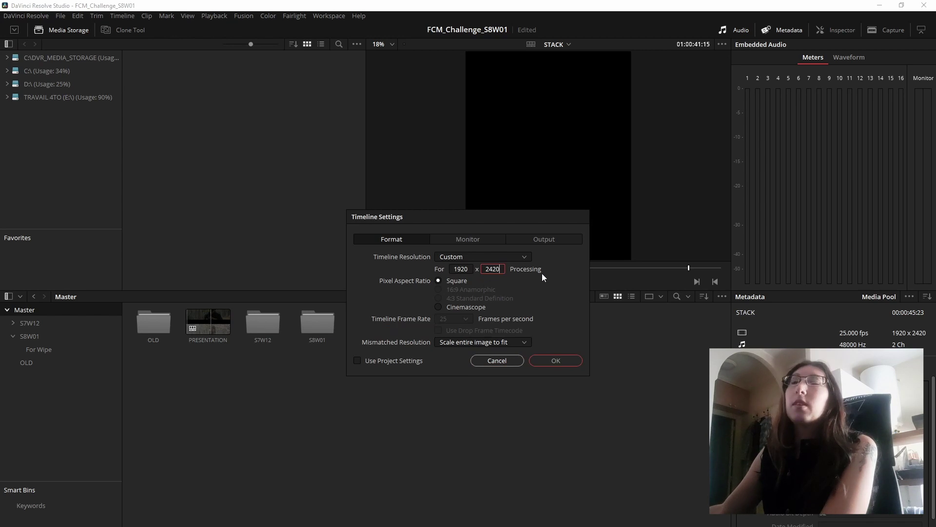
pyautogui.click(486, 361)
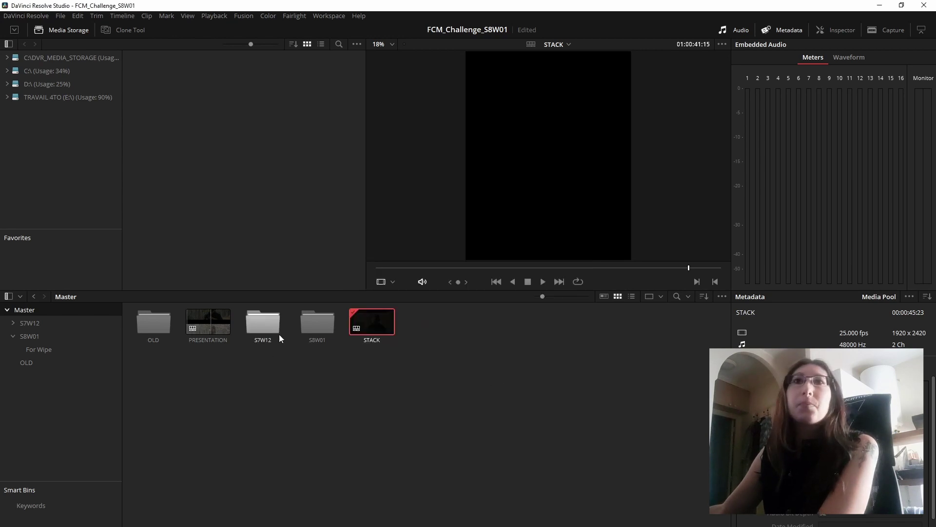
# Reopen the STACK timeline and play it from 01:00:04:05 to 01:00:05:24, through the change to the LOG image
pyautogui.doubleClick(362, 317)
pyautogui.click(394, 337)
pyautogui.press('space')
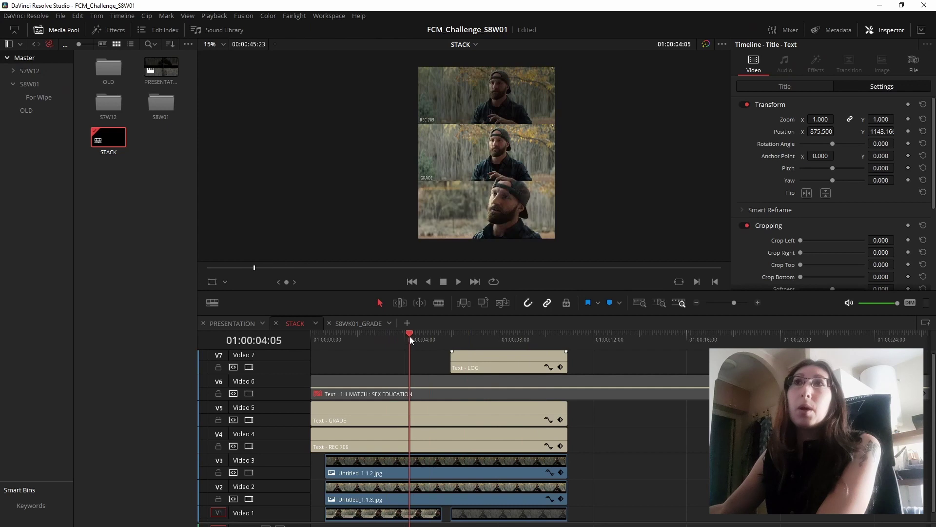
pyautogui.press('space')
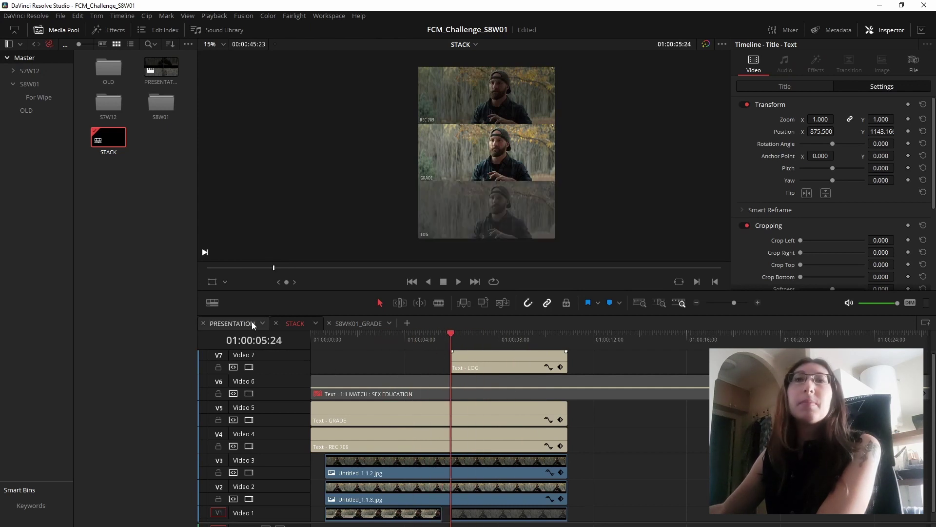
# Open the PRESENTATION timeline and scrub through its comparisons, stopping at 01:00:02:24 on the RED LOG section
pyautogui.click(237, 327)
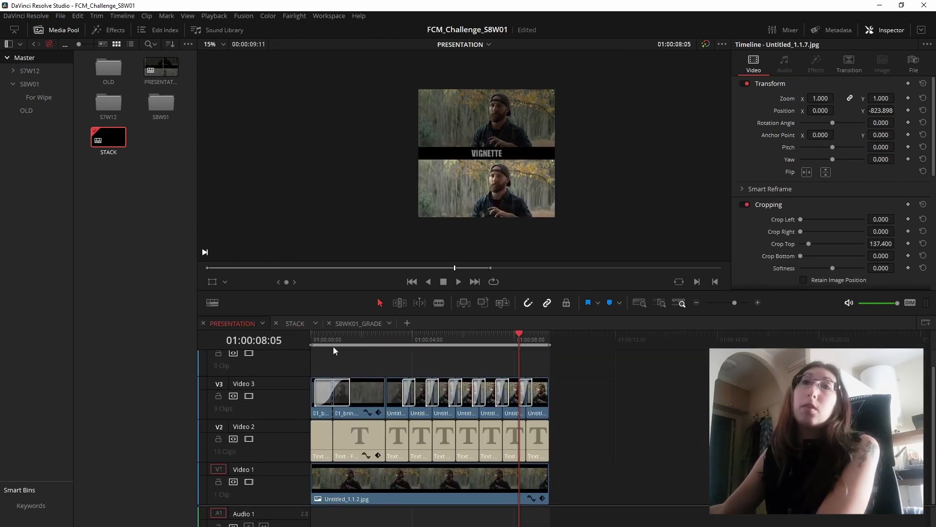
pyautogui.moveTo(333, 340)
pyautogui.mouseDown()
pyautogui.moveTo(361, 349)
pyautogui.moveTo(562, 349)
pyautogui.moveTo(316, 345)
pyautogui.mouseUp()
pyautogui.moveTo(403, 341); pyautogui.dragTo(464, 347)
pyautogui.moveTo(408, 361); pyautogui.dragTo(386, 370)
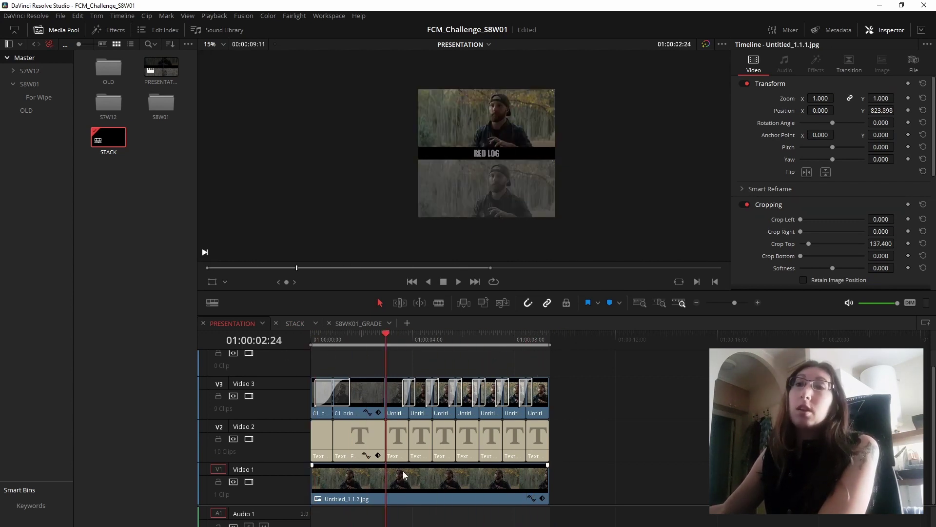
pyautogui.moveTo(396, 346)
pyautogui.mouseDown()
pyautogui.moveTo(395, 337)
pyautogui.moveTo(365, 334)
pyautogui.moveTo(505, 344)
pyautogui.moveTo(437, 358)
pyautogui.moveTo(516, 358)
pyautogui.moveTo(375, 345)
pyautogui.moveTo(435, 350)
pyautogui.moveTo(393, 360)
pyautogui.mouseUp()
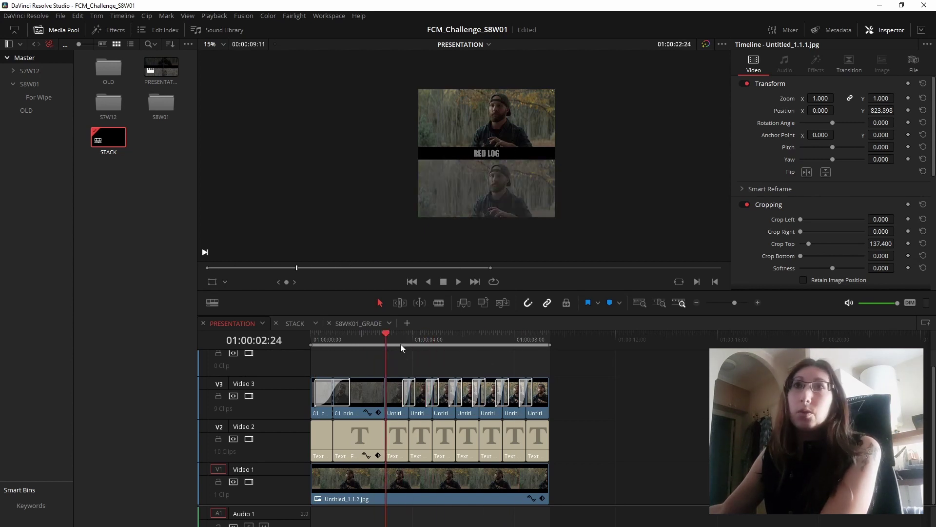
pyautogui.click(425, 348)
pyautogui.press('Up')
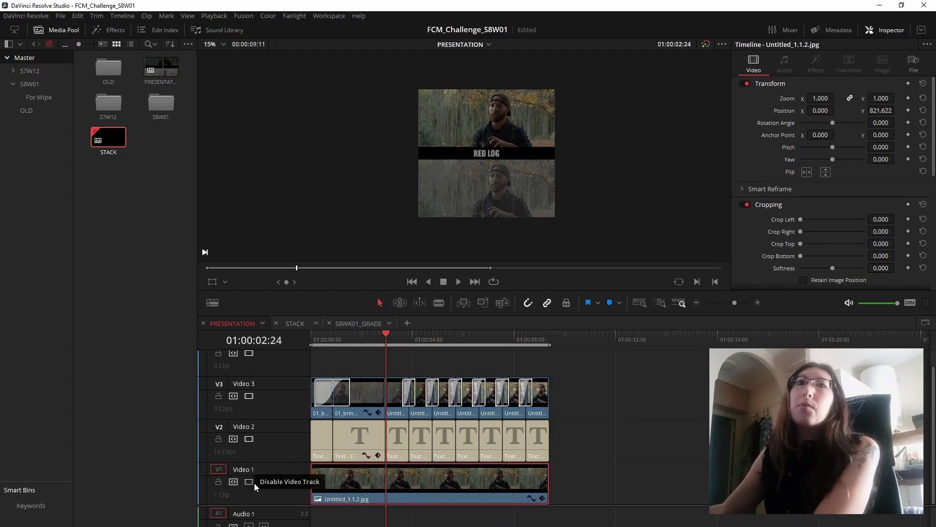
# Turn the Video 1 track off and back on to identify the upper comparison image, and enlarge the viewer image
pyautogui.click(252, 481)
pyautogui.click(249, 483)
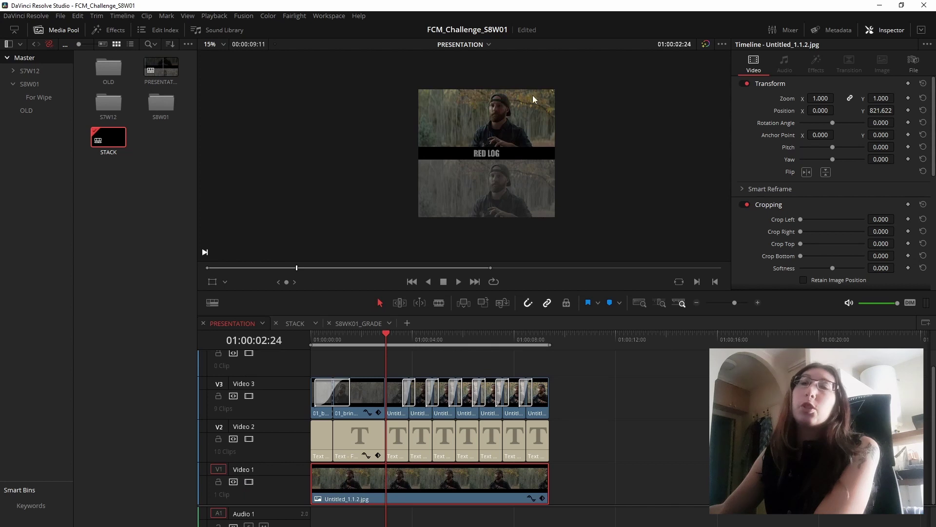
pyautogui.scroll(2, 409, 128)
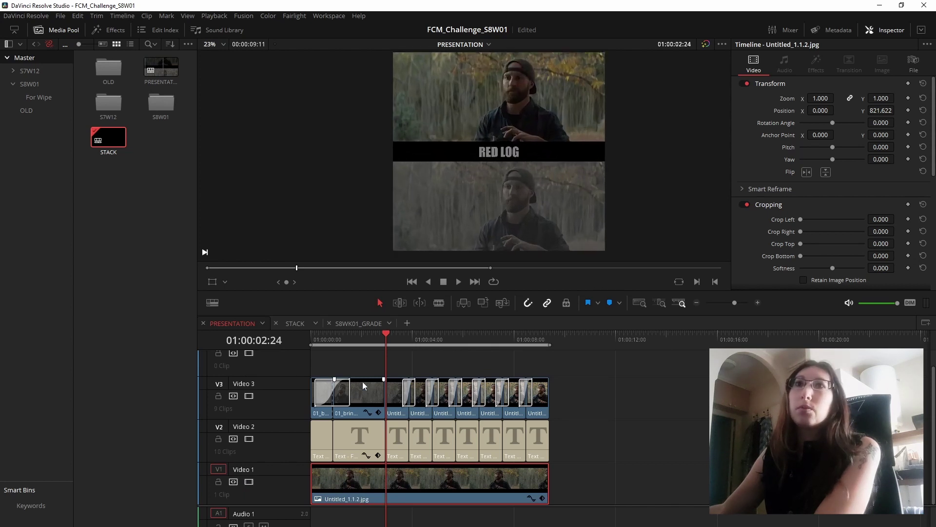
# Move the playhead to 01:00:02:09 on the FINAL section and toggle the Video 2 track to identify its titles
pyautogui.moveTo(363, 330)
pyautogui.mouseDown()
pyautogui.moveTo(358, 337)
pyautogui.moveTo(371, 346)
pyautogui.mouseUp()
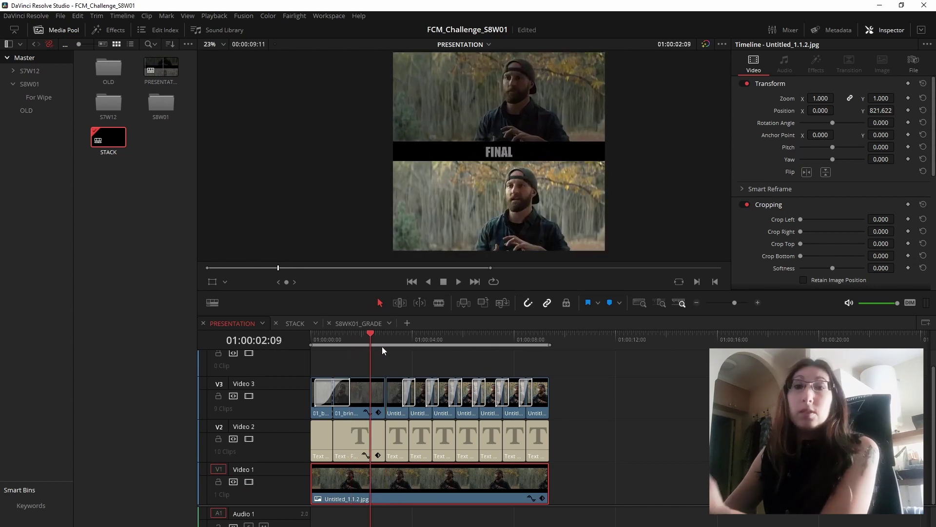
pyautogui.click(335, 446)
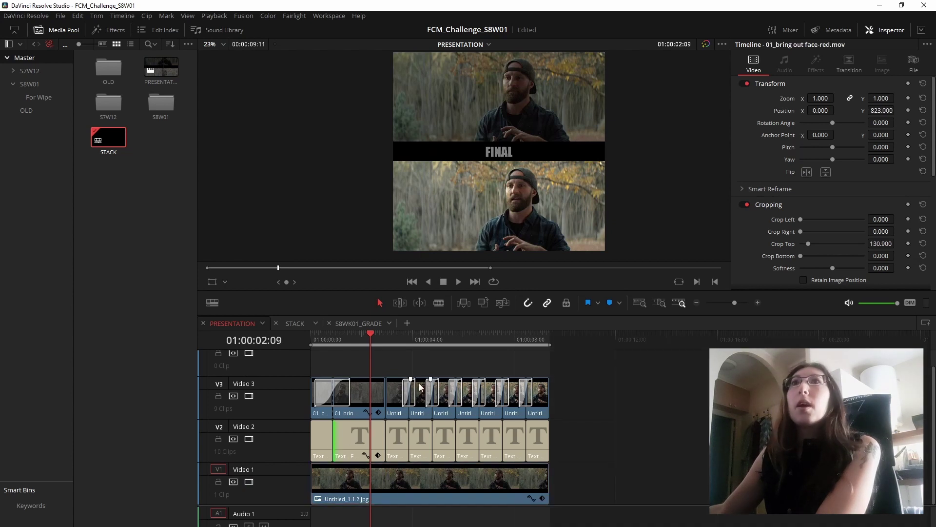
pyautogui.click(249, 440)
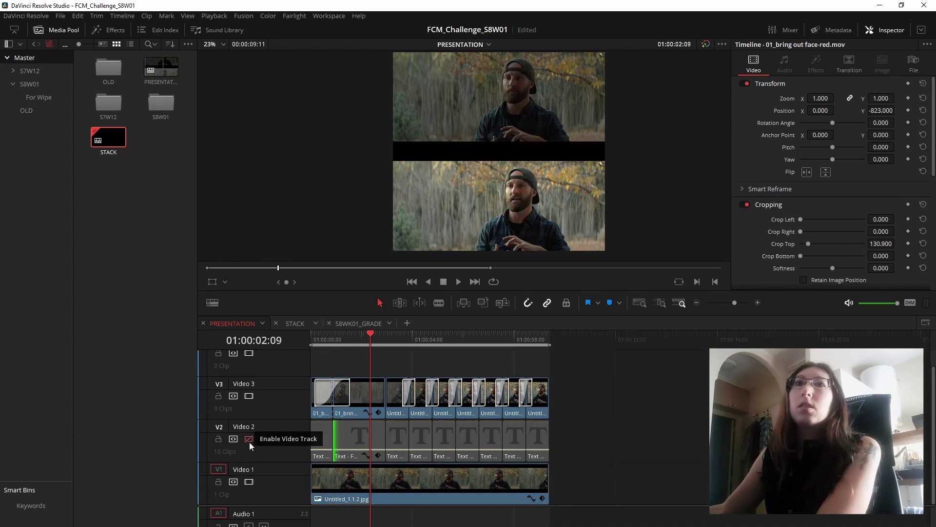
pyautogui.click(249, 441)
pyautogui.click(249, 441)
pyautogui.click(247, 438)
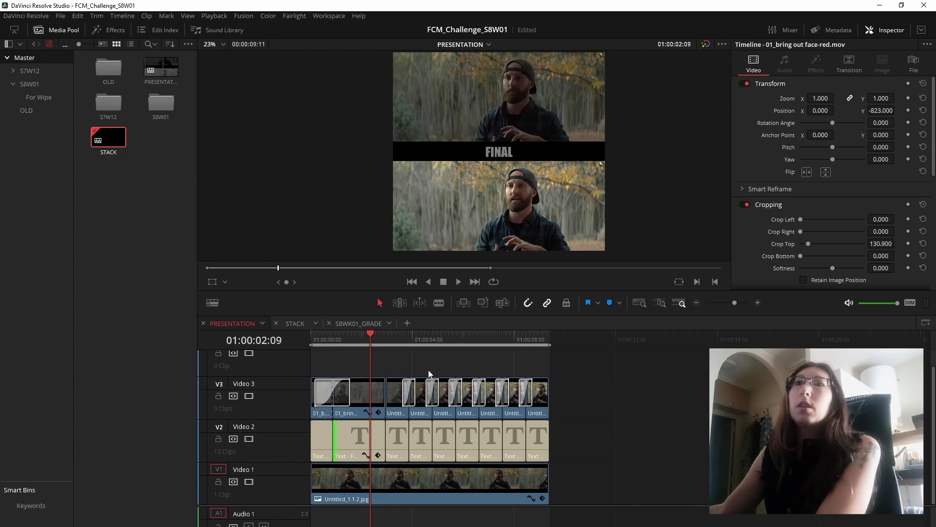
# Move the playhead to 01:00:06:00, select all titles on Video 2 and examine their shared zoom and position settings
pyautogui.click(499, 344)
pyautogui.click(464, 338)
pyautogui.moveTo(533, 418); pyautogui.dragTo(303, 439)
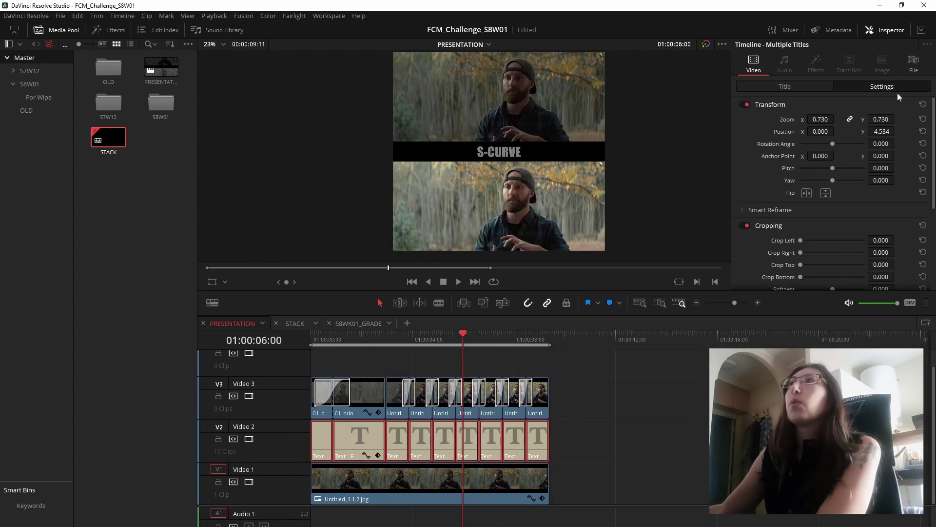
pyautogui.moveTo(876, 131); pyautogui.dragTo(897, 118)
pyautogui.click(627, 385)
pyautogui.moveTo(566, 426); pyautogui.dragTo(280, 455)
pyautogui.click(558, 395)
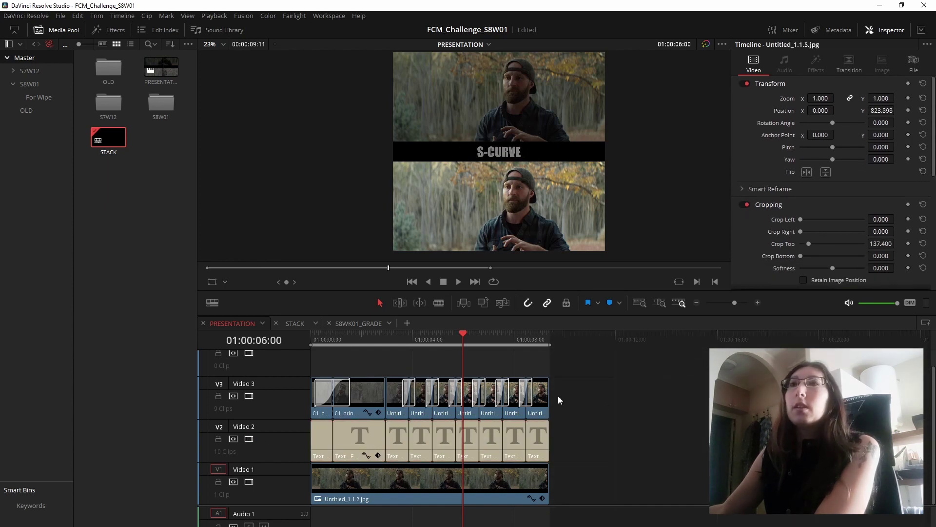
# Try replacing the text of the PRIMARIES title at 01:00:04:20 with random letters, and undo the edit
pyautogui.click(508, 341)
pyautogui.click(433, 341)
pyautogui.click(444, 446)
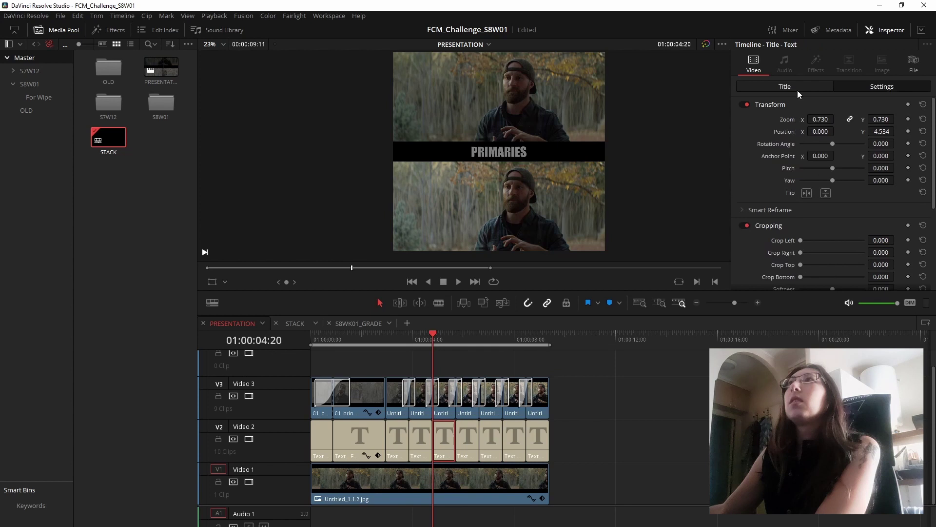
pyautogui.click(800, 90)
pyautogui.click(825, 149)
pyautogui.hotkey('ctrl', 'a')
pyautogui.write('beejhgf')
pyautogui.hotkey('ctrl', 'z')
pyautogui.hotkey('ctrl', 'z')
pyautogui.click(558, 382)
# Check the wipe between the first two Video 3 clips at 01:00:00:22, and open the S8WK01_GRADE timeline
pyautogui.moveTo(501, 345); pyautogui.dragTo(311, 399)
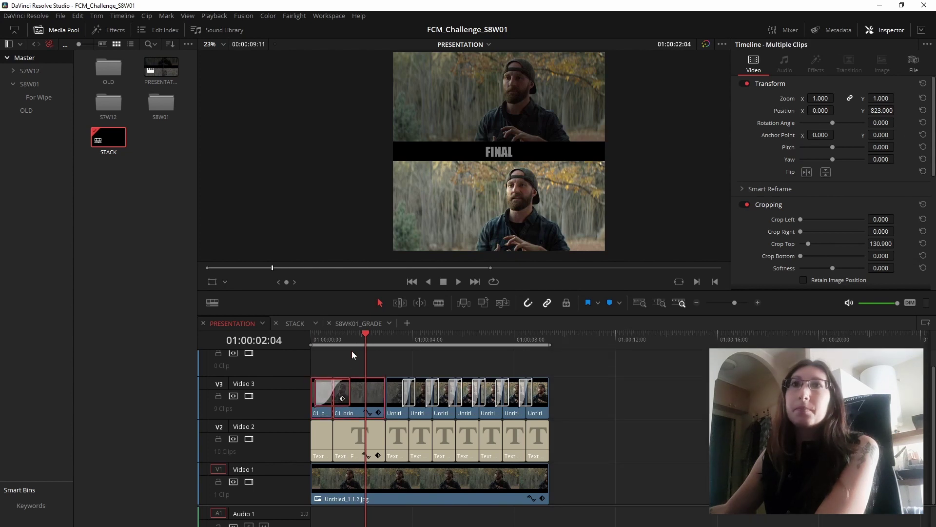
pyautogui.click(332, 341)
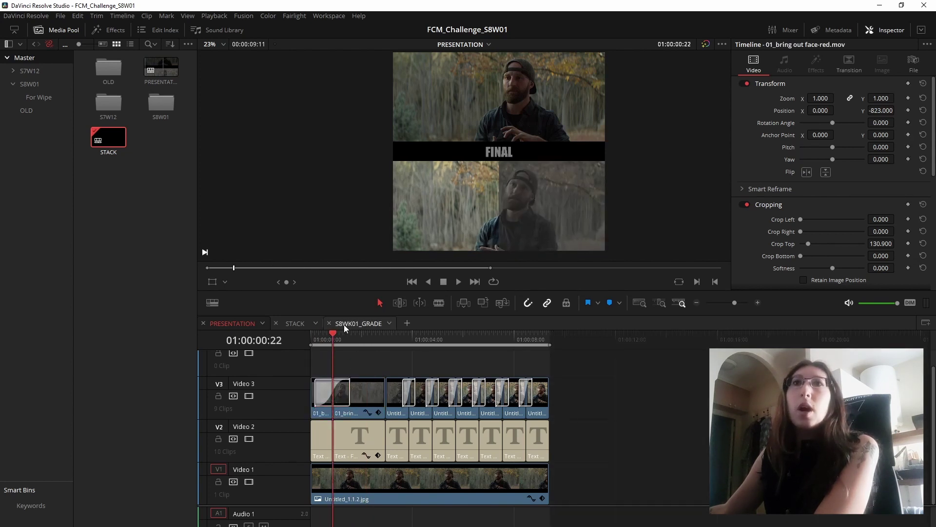
pyautogui.click(342, 324)
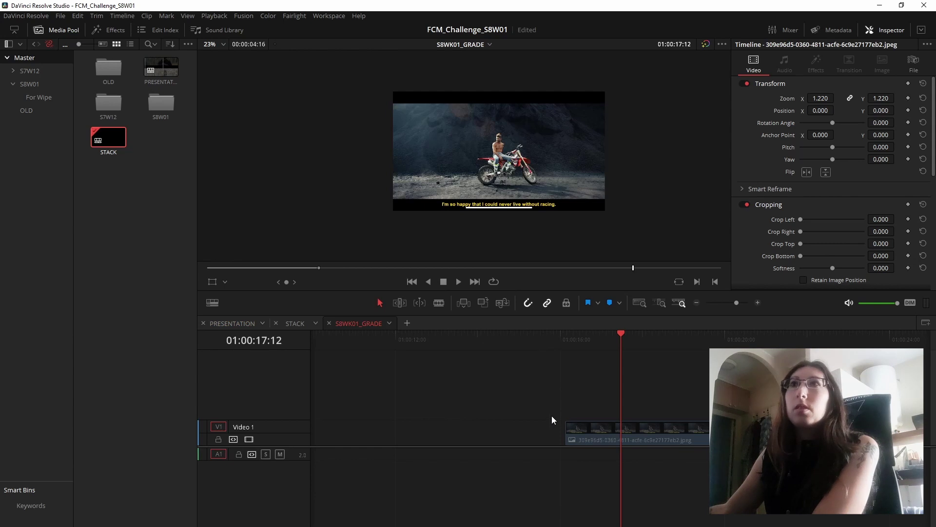
# Copy the 01_bring out face-red.mov clip from the S8WK01_GRADE timeline into PRESENTATION, on Video 1 after the existing clips
pyautogui.scroll(-3, 478, 385)
pyautogui.click(320, 340)
pyautogui.click(321, 441)
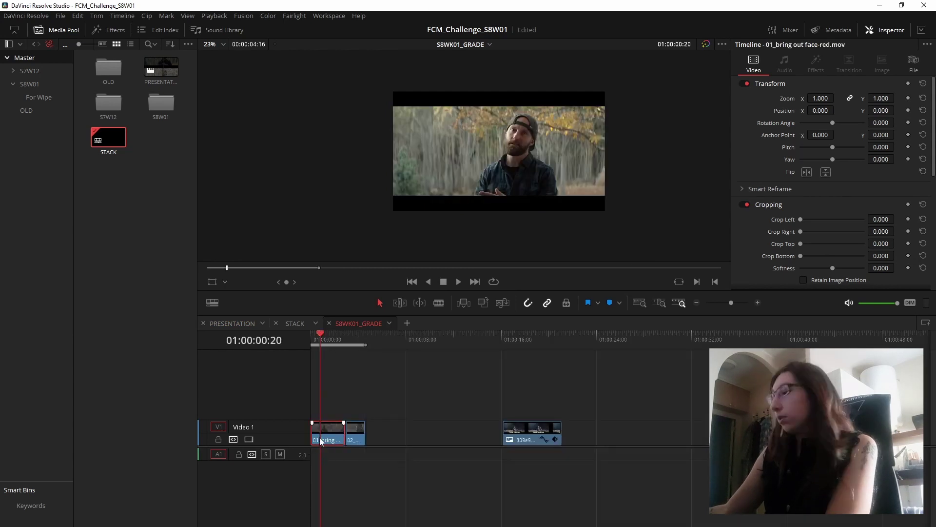
pyautogui.click(232, 324)
pyautogui.click(598, 338)
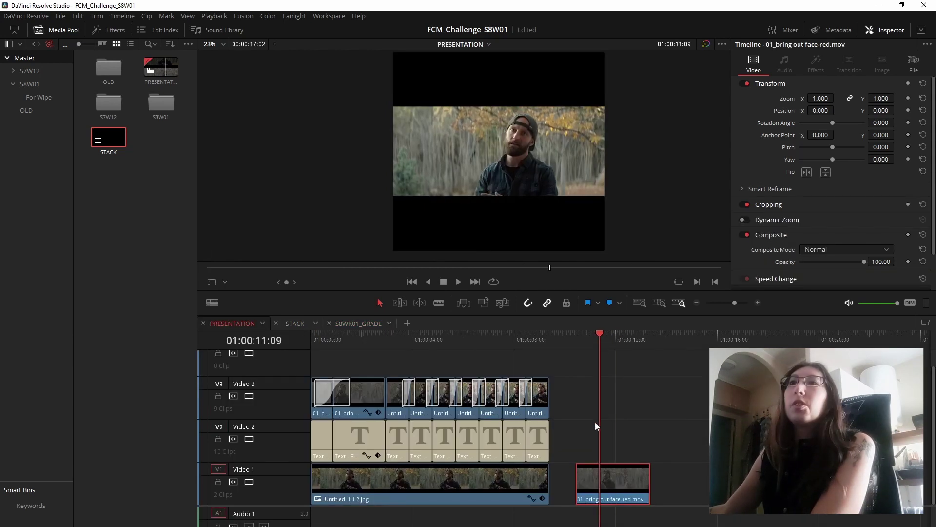
# Select the first two Video 3 clips in PRESENTATION and check the wipe between them around 01:00:00:22
pyautogui.moveTo(312, 380); pyautogui.dragTo(313, 378)
pyautogui.click(337, 339)
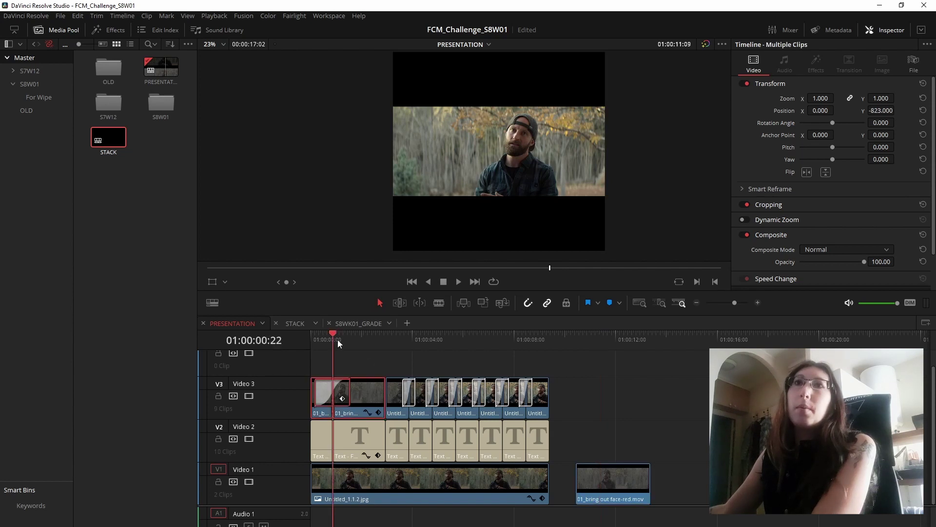
pyautogui.click(352, 338)
# Duplicate the pasted 01_bring out face-red.mov clip onto Video 2, directly above the original, and play the section
pyautogui.click(598, 346)
pyautogui.moveTo(606, 480); pyautogui.dragTo(616, 449)
pyautogui.press('Up')
pyautogui.press('space')
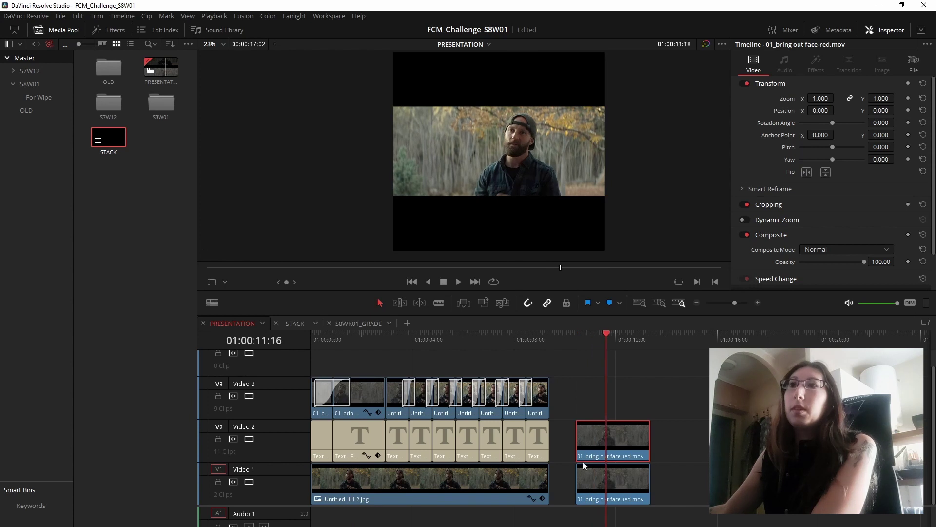
# On the Color page, reset the grade and nodes of the Video 1 copy of 01_bring out face-red.mov, and return to the Edit page
pyautogui.hotkey('shift', '6')
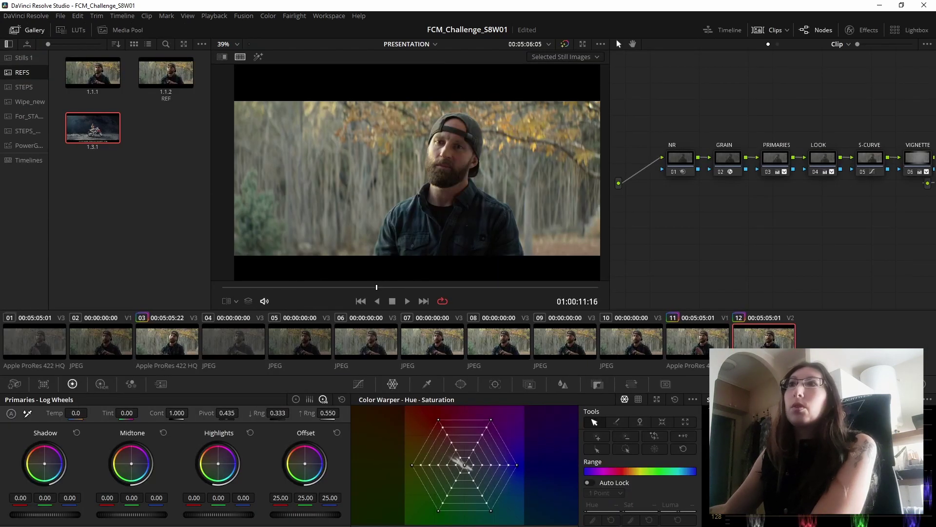
pyautogui.click(705, 352)
pyautogui.rightClick(649, 209)
pyautogui.click(678, 214)
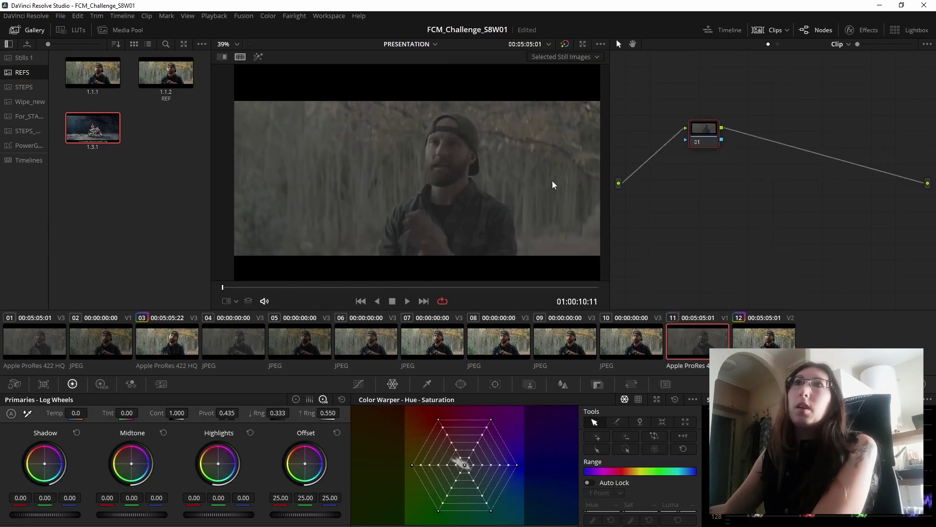
pyautogui.hotkey('shift', '4')
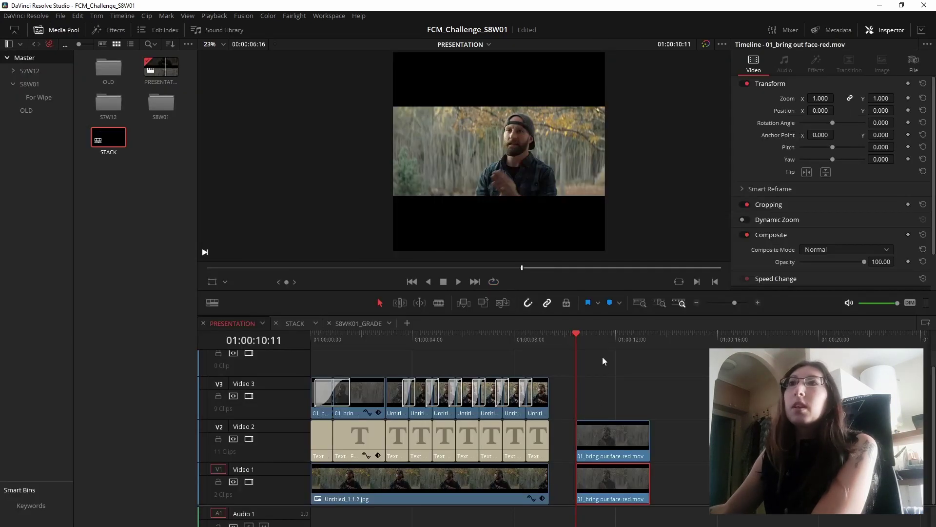
# Move the playhead to 01:00:11:16 and toggle the Video 2 track to compare the graded and ungraded clips
pyautogui.click(606, 339)
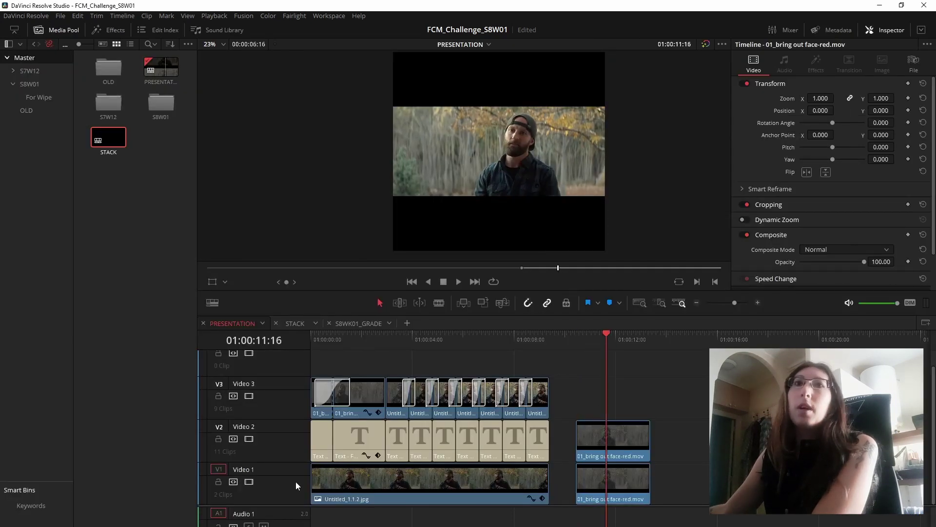
pyautogui.click(249, 439)
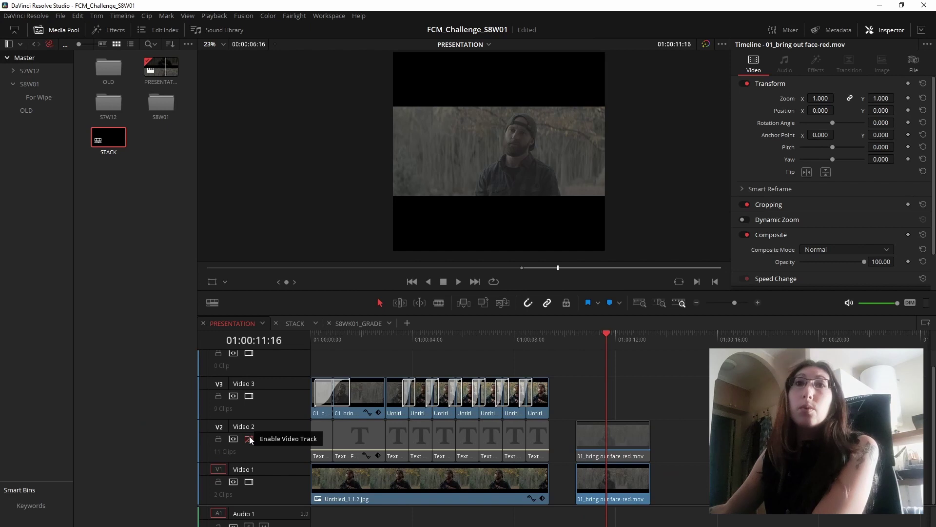
pyautogui.click(250, 439)
pyautogui.click(249, 439)
pyautogui.click(249, 439)
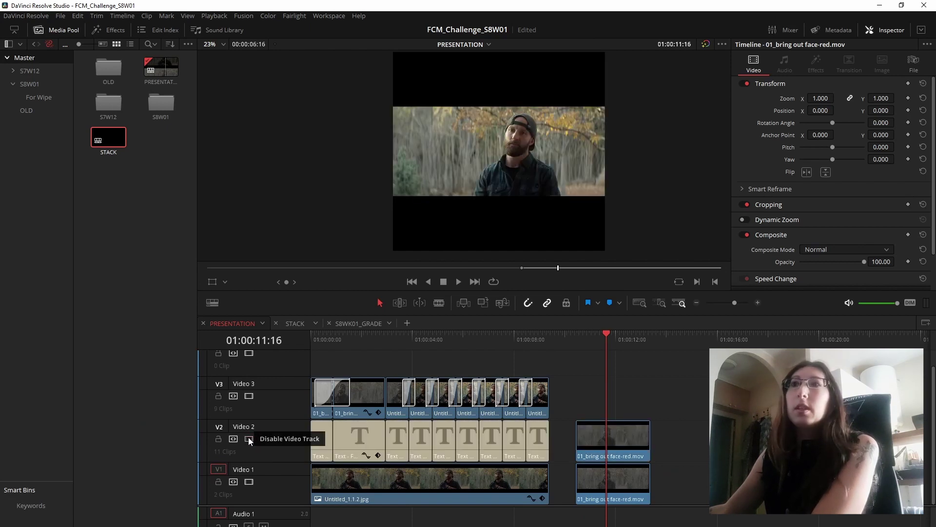
# Trim the start of the graded Video 2 clip to 01:00:11:16, play it, and move it down onto Video 1
pyautogui.moveTo(578, 440); pyautogui.dragTo(608, 439)
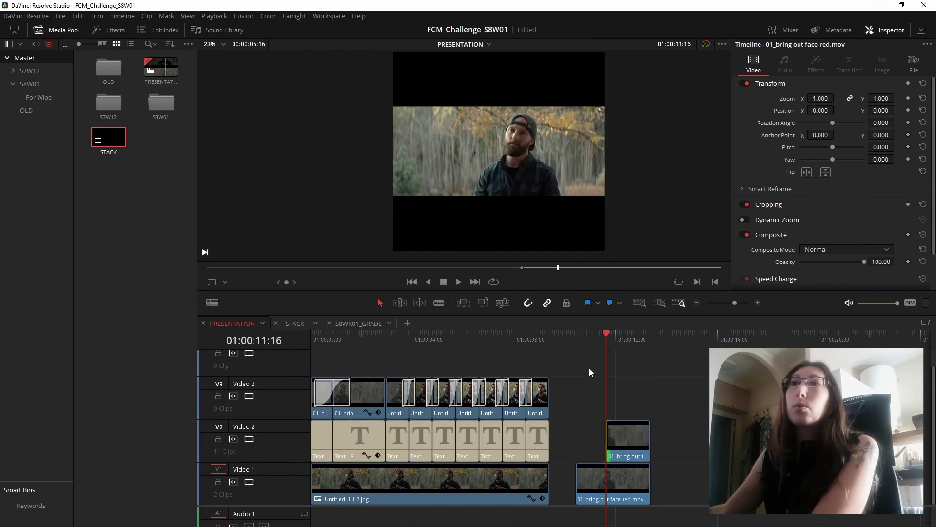
pyautogui.press('Up')
pyautogui.press('space')
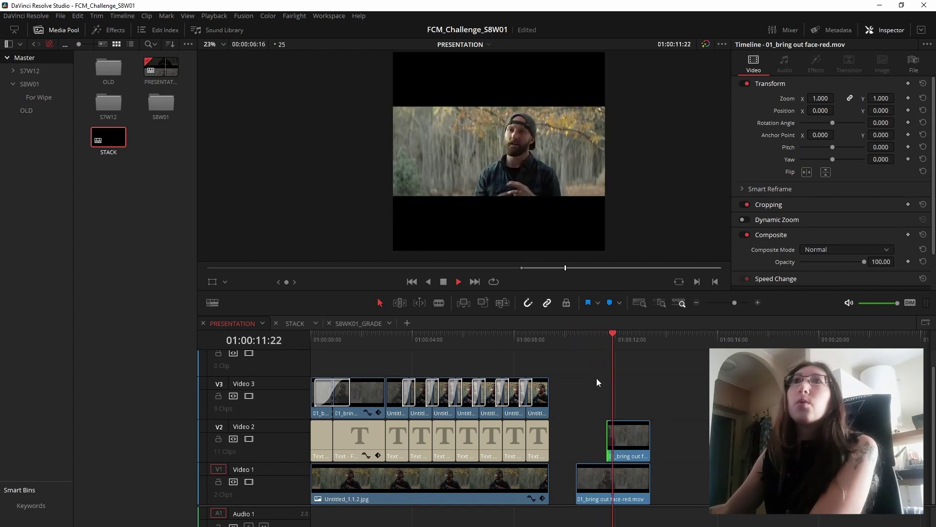
pyautogui.press('space')
pyautogui.click(630, 443)
pyautogui.moveTo(630, 443); pyautogui.dragTo(625, 484)
# Play and scrub across the Video 1 cut at 01:00:11:16 between the ungraded and graded clips
pyautogui.click(597, 355)
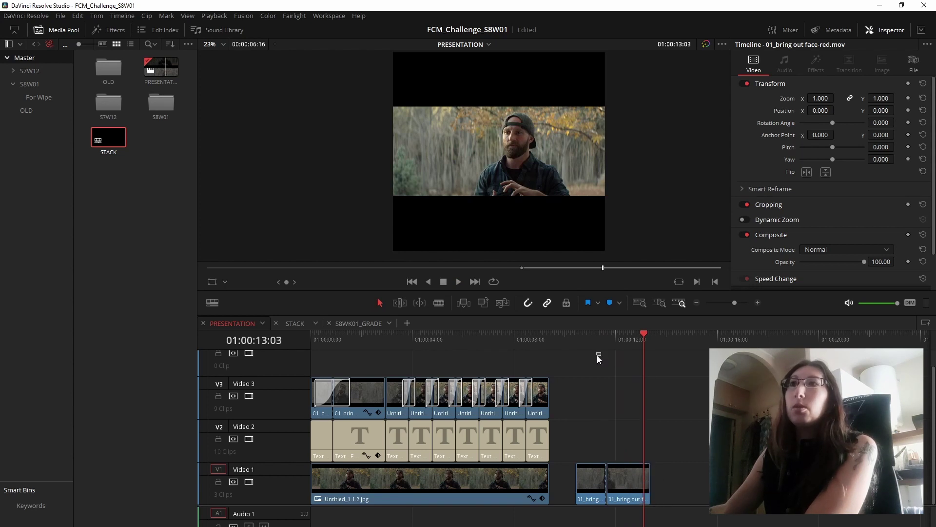
pyautogui.click(596, 342)
pyautogui.press('space')
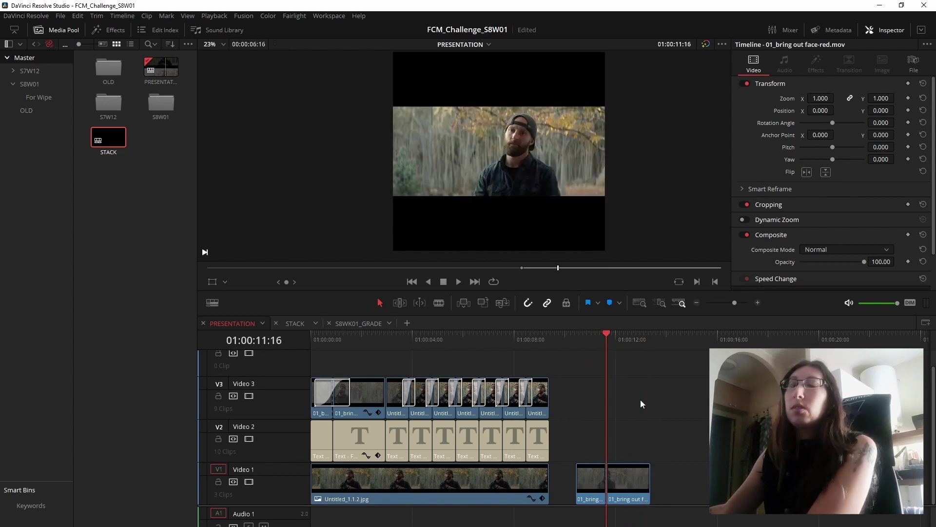
pyautogui.click(593, 350)
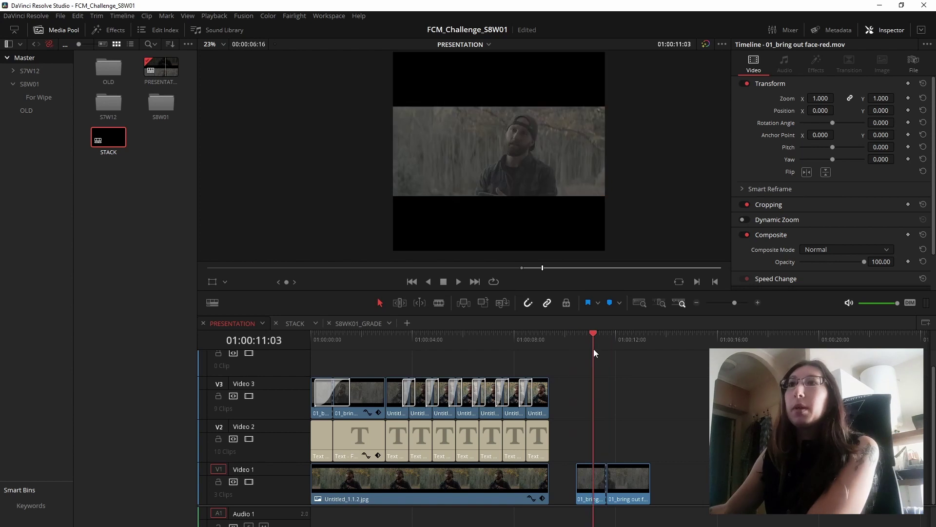
pyautogui.hotkey('shift', 'Left')
pyautogui.hotkey('shift', 'Left')
pyautogui.moveTo(586, 349); pyautogui.dragTo(604, 349)
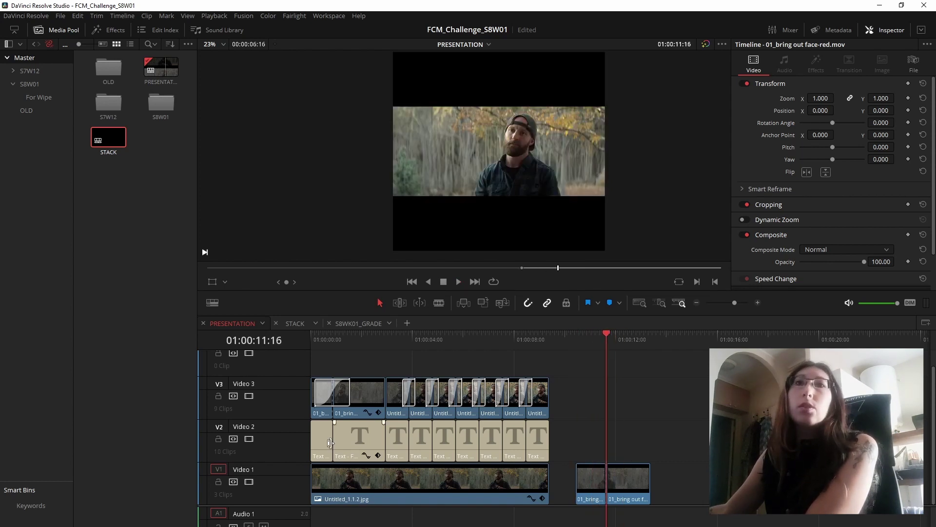
# Search the effects library for "edge" and apply the Edge Wipe transition to the Video 1 cut at 01:00:11:16
pyautogui.click(112, 30)
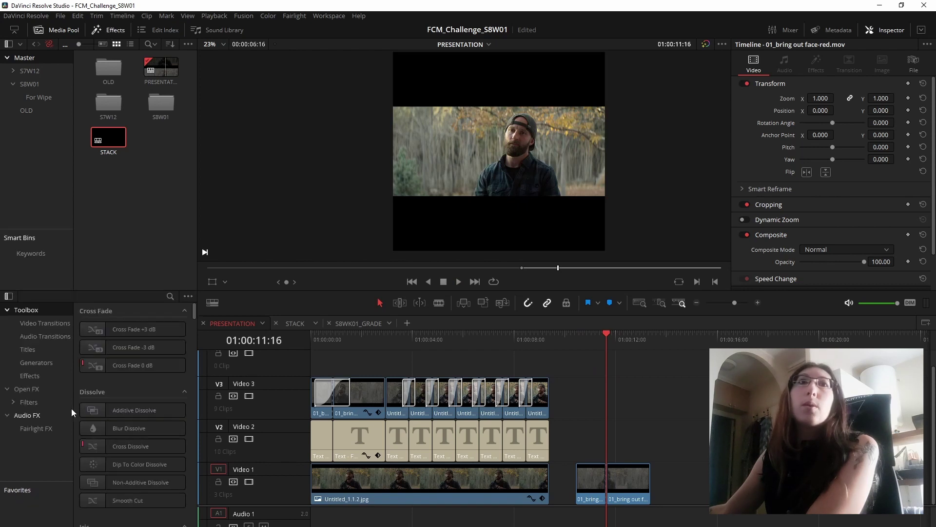
pyautogui.scroll(-3, 73, 473)
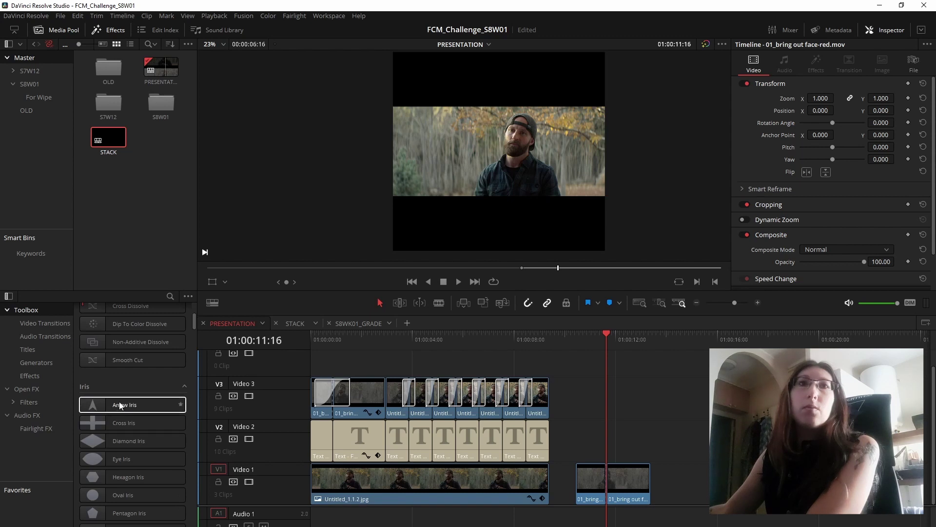
pyautogui.scroll(2, 147, 336)
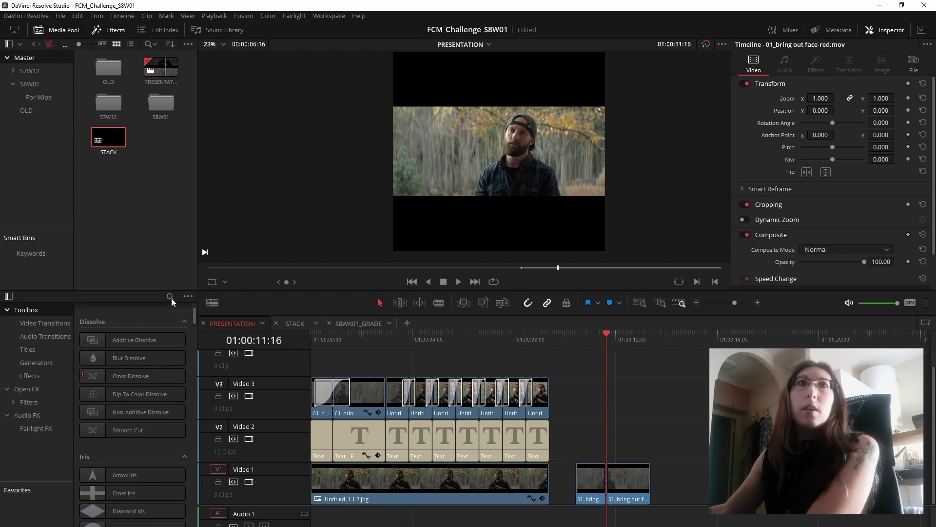
pyautogui.click(170, 297)
pyautogui.write('edge')
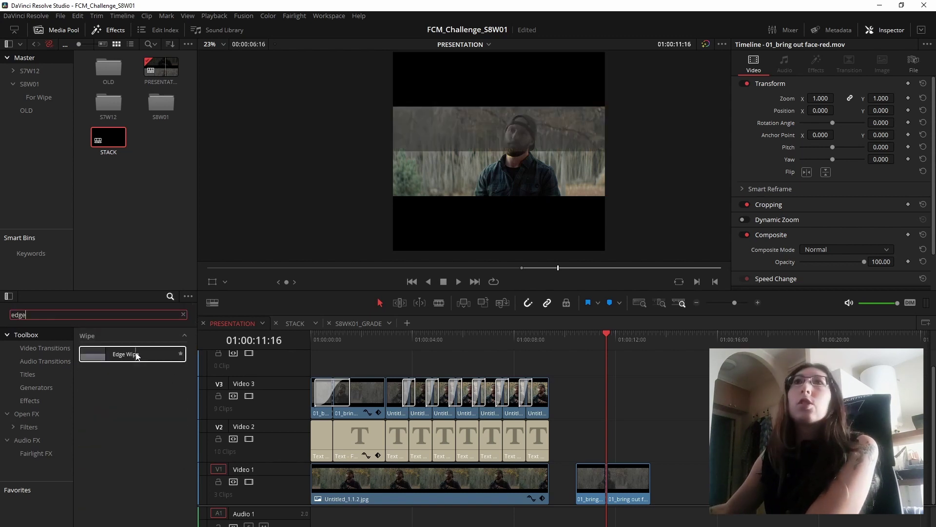
pyautogui.click(149, 359)
pyautogui.moveTo(148, 359); pyautogui.dragTo(598, 473)
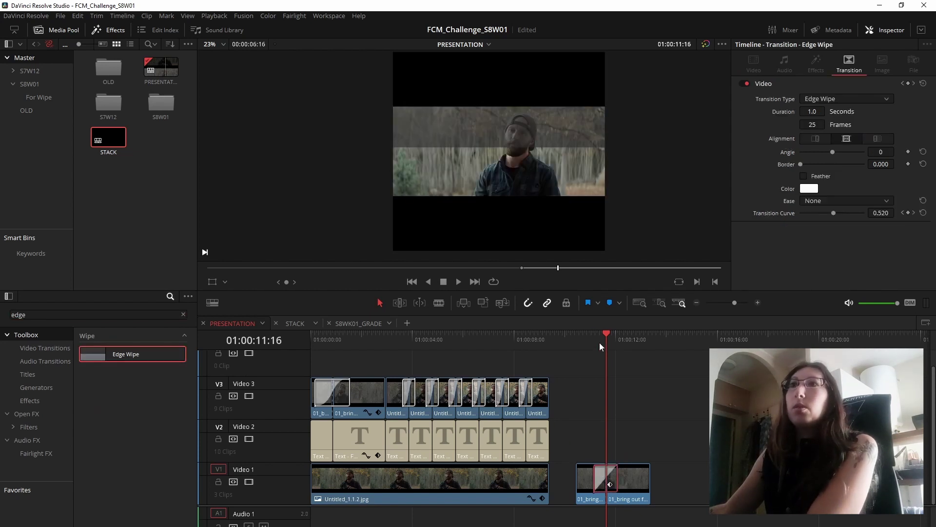
# Play the new Edge Wipe and scrub to 01:00:08:05 to compare it with an existing Video 3 wipe
pyautogui.click(576, 345)
pyautogui.press('space')
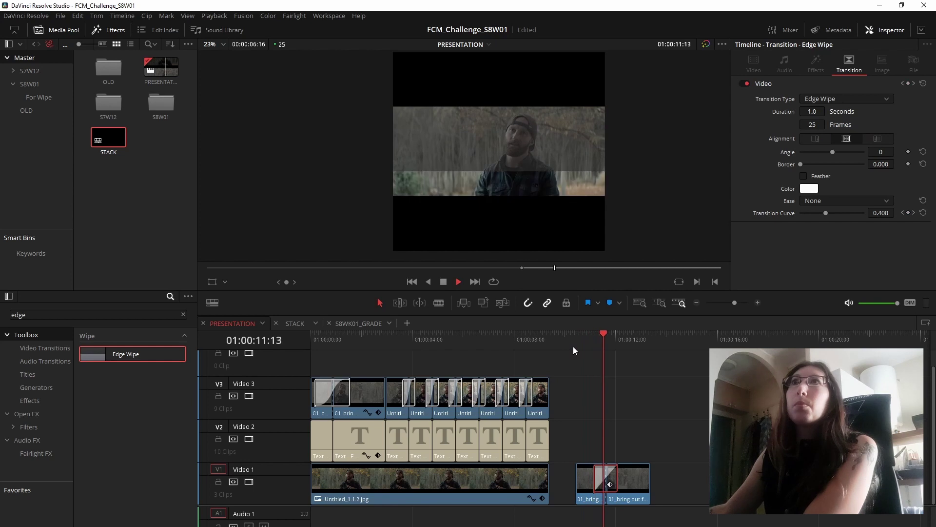
pyautogui.click(594, 336)
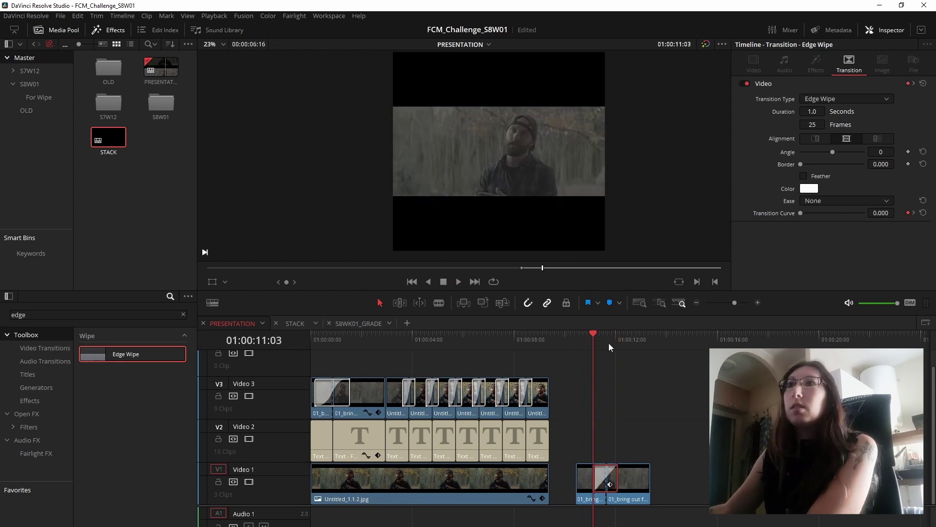
pyautogui.scroll(2, 609, 349)
pyautogui.moveTo(420, 341); pyautogui.dragTo(461, 344)
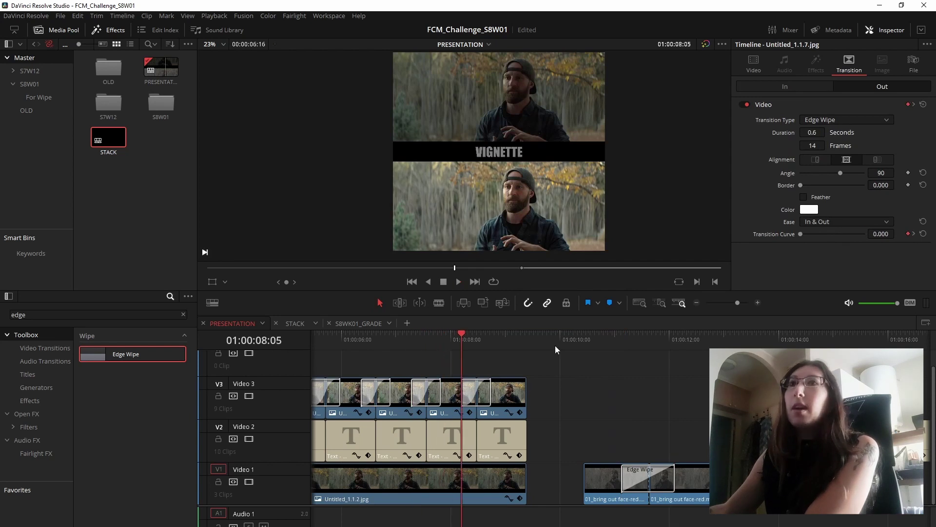
# Set the angle of the new Video 1 Edge Wipe to 90 and play the transition
pyautogui.click(632, 486)
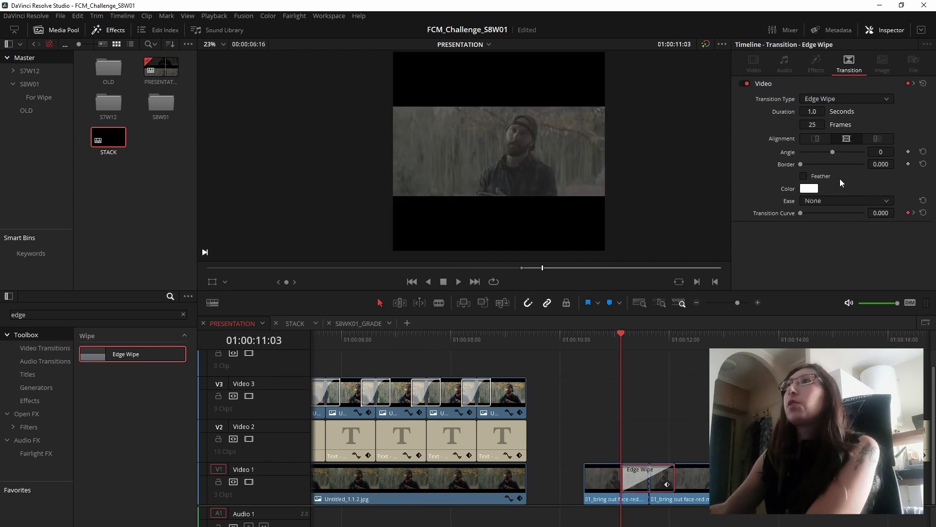
pyautogui.click(884, 153)
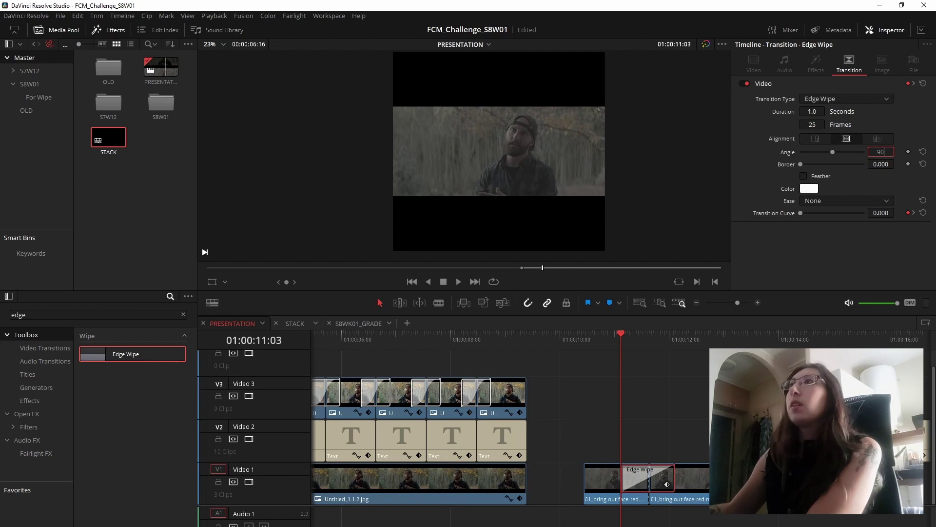
pyautogui.press('space')
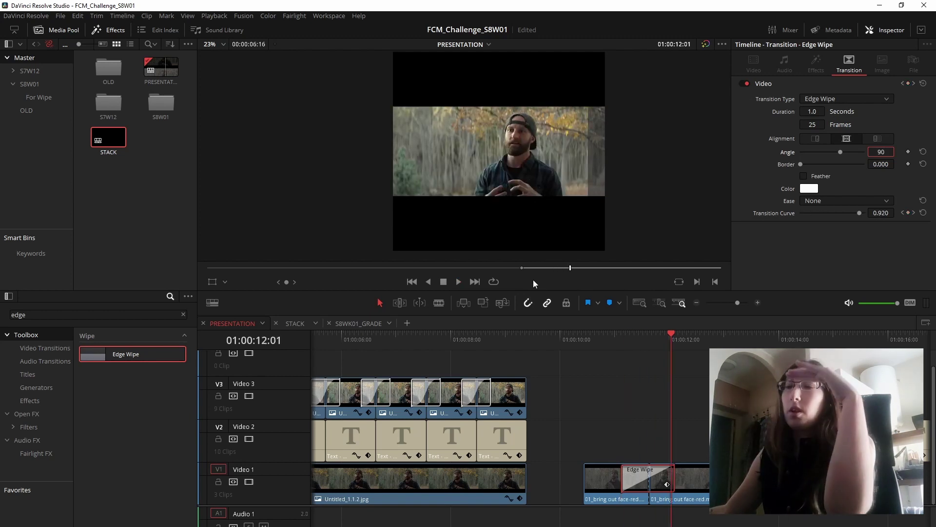
# Set the Edge Wipe's ease to In & Out and play the transition from 01:00:11:03
pyautogui.click(816, 201)
pyautogui.click(820, 245)
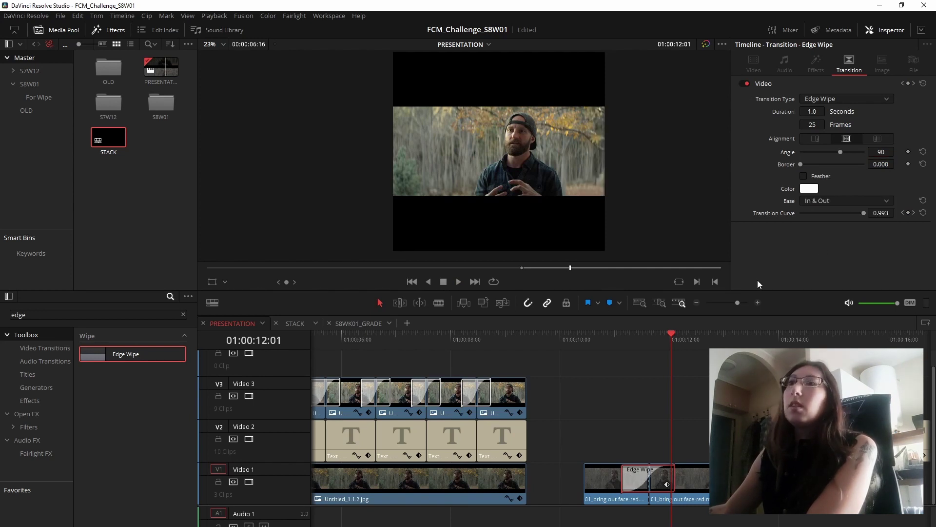
pyautogui.click(636, 360)
pyautogui.click(605, 347)
pyautogui.press('space')
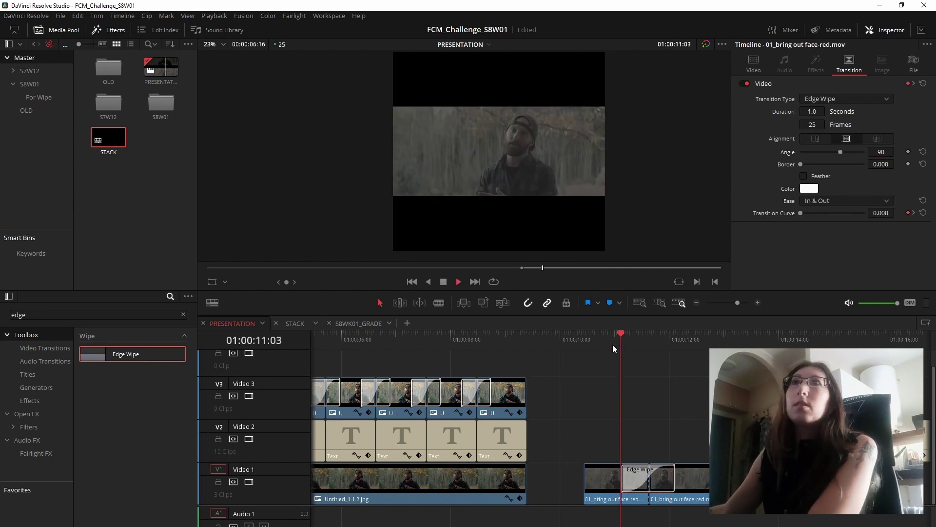
pyautogui.press('space')
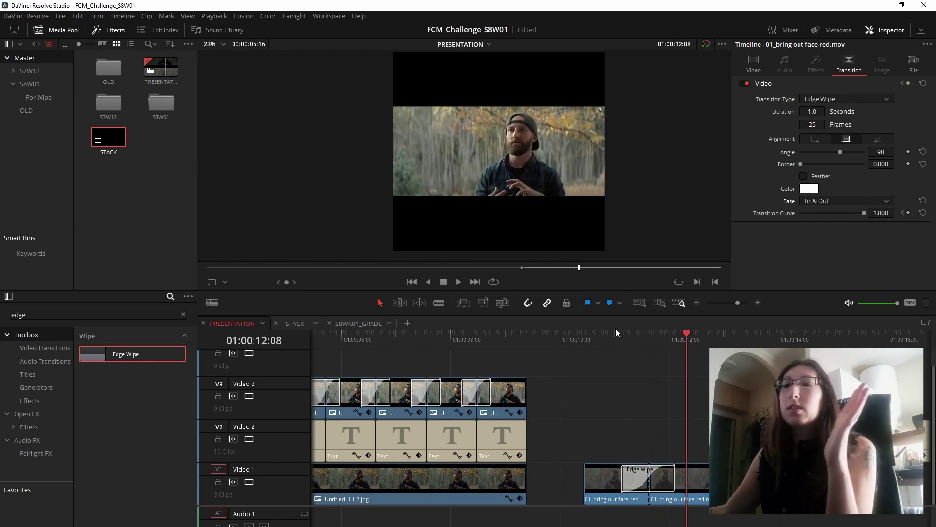
# Replay the eased Edge Wipe from 01:00:11:03 to review its motion
pyautogui.click(616, 347)
pyautogui.press('space')
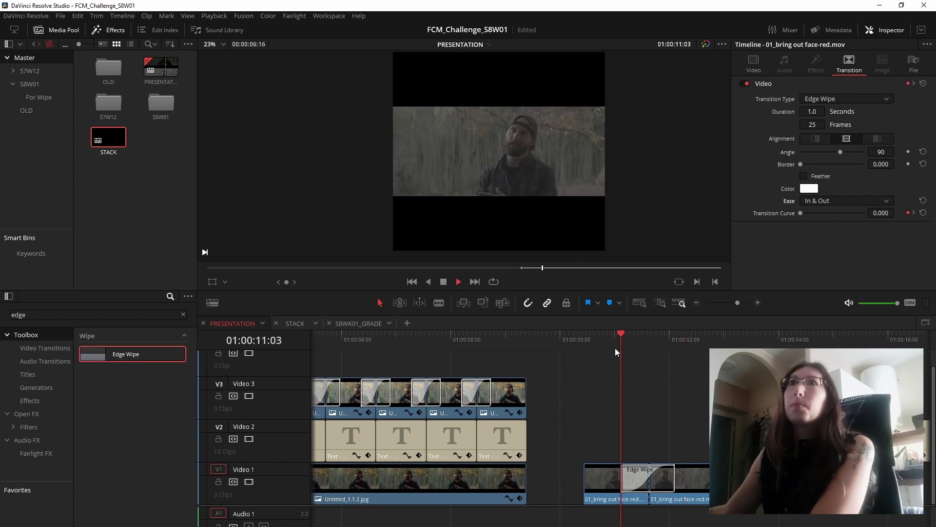
pyautogui.click(614, 344)
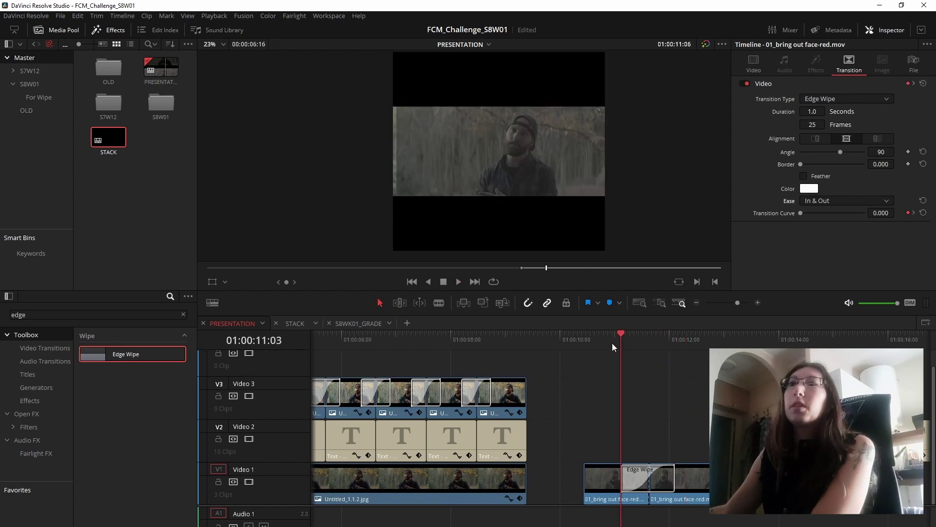
pyautogui.press('space')
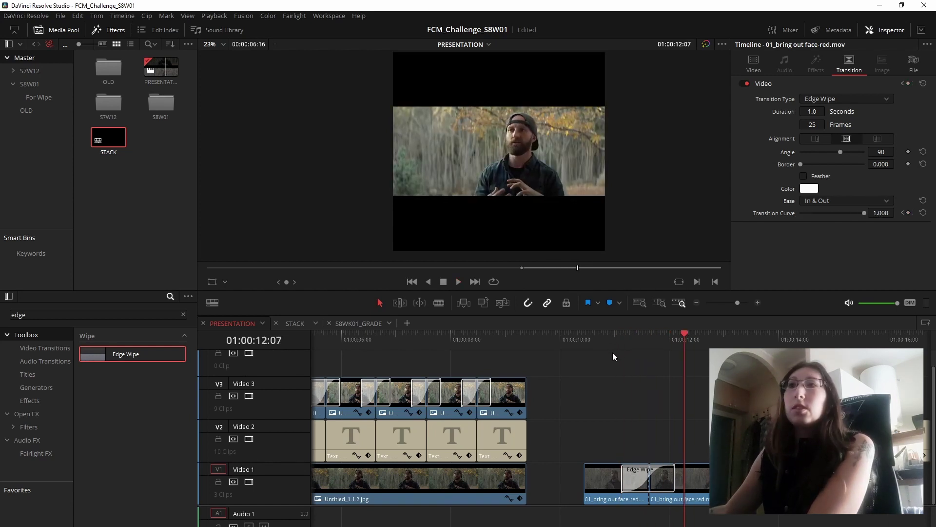
pyautogui.click(612, 355)
# Select the first two Video 3 clips, scrub their wipe, and play the titled wipes that follow in PRESENTATION
pyautogui.scroll(-2, 611, 359)
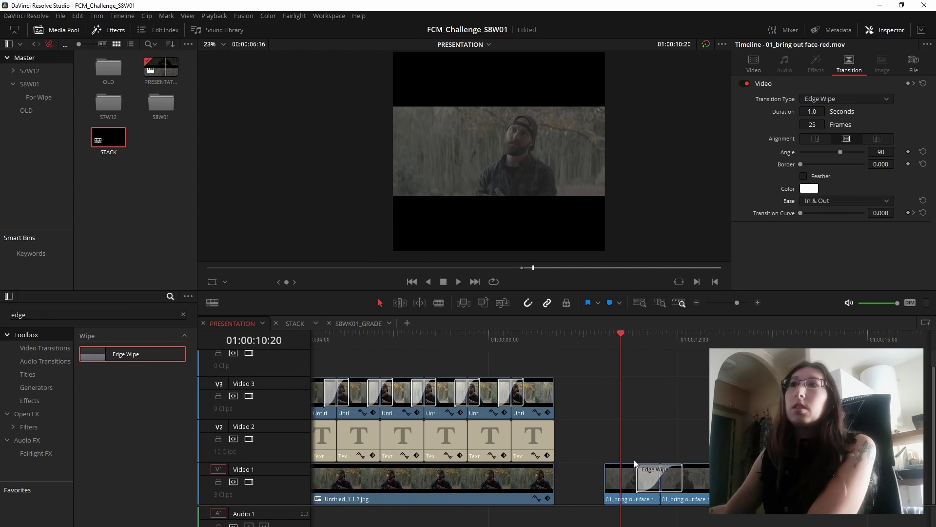
pyautogui.click(323, 361)
pyautogui.moveTo(371, 338); pyautogui.dragTo(333, 343)
pyautogui.click(420, 340)
pyautogui.click(394, 334)
pyautogui.press('space')
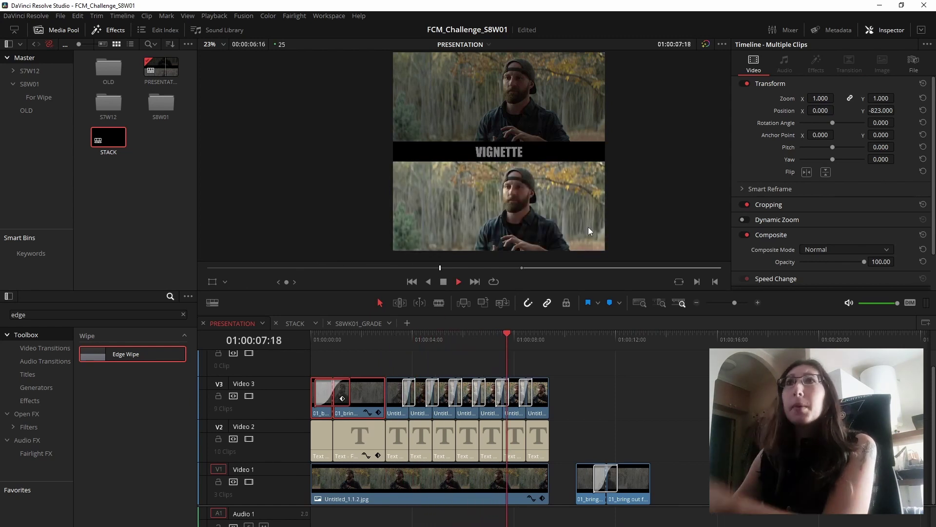
# Scrub the PRESENTATION timeline through the RED LOG and PRIMARIES titles and select the long still clip on Video 1
pyautogui.click(403, 331)
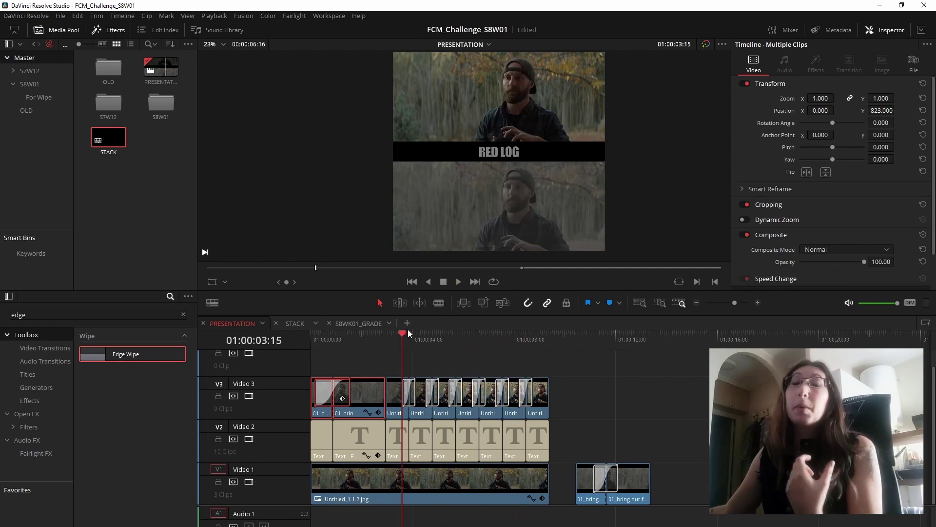
pyautogui.moveTo(420, 329); pyautogui.dragTo(390, 344)
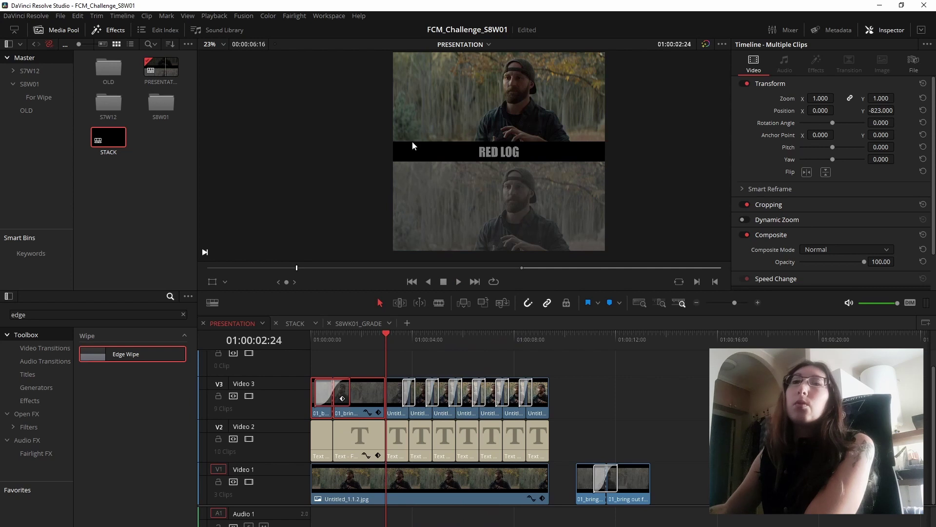
pyautogui.click(351, 478)
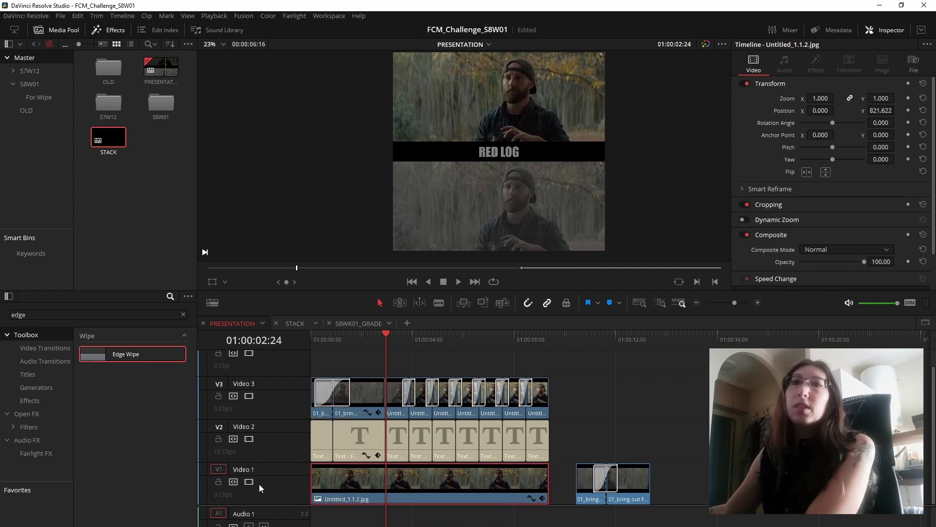
pyautogui.scroll(2, 508, 174)
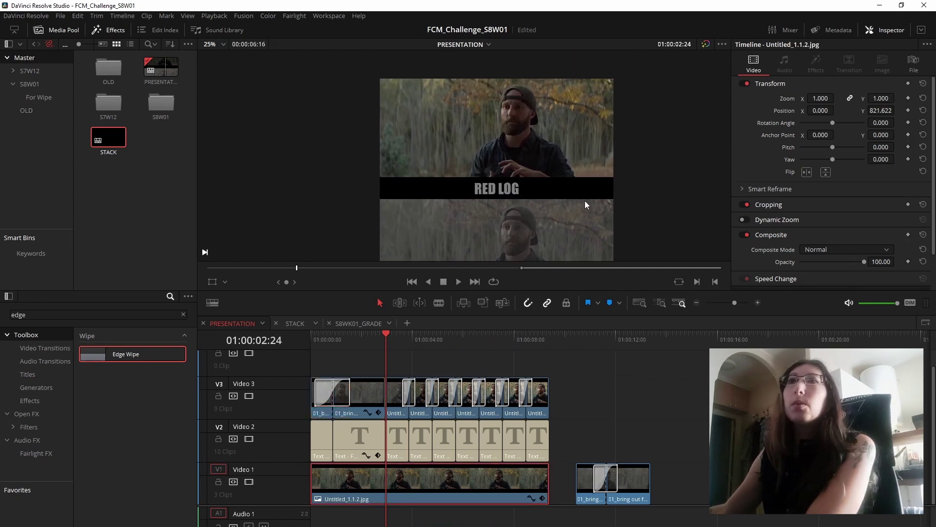
pyautogui.moveTo(399, 337); pyautogui.dragTo(449, 341)
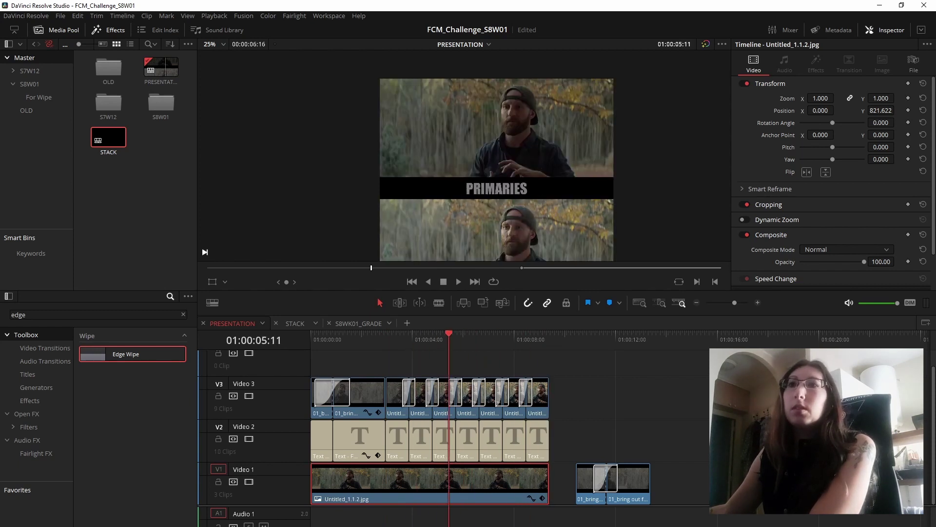
# Open the S8WK01_GRADE timeline on the Color page and turn off the split-screen comparison in the viewer
pyautogui.hotkey('shift', '6')
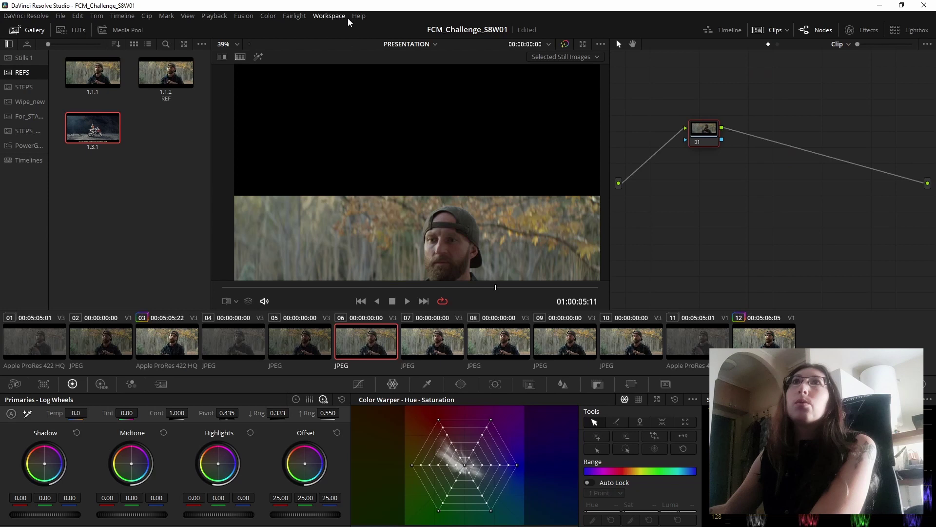
pyautogui.click(407, 44)
pyautogui.click(414, 80)
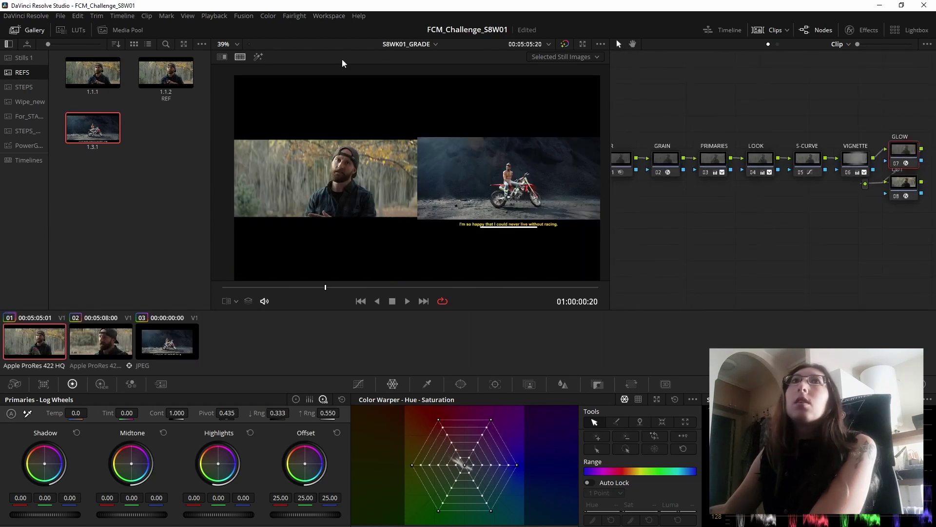
pyautogui.click(240, 57)
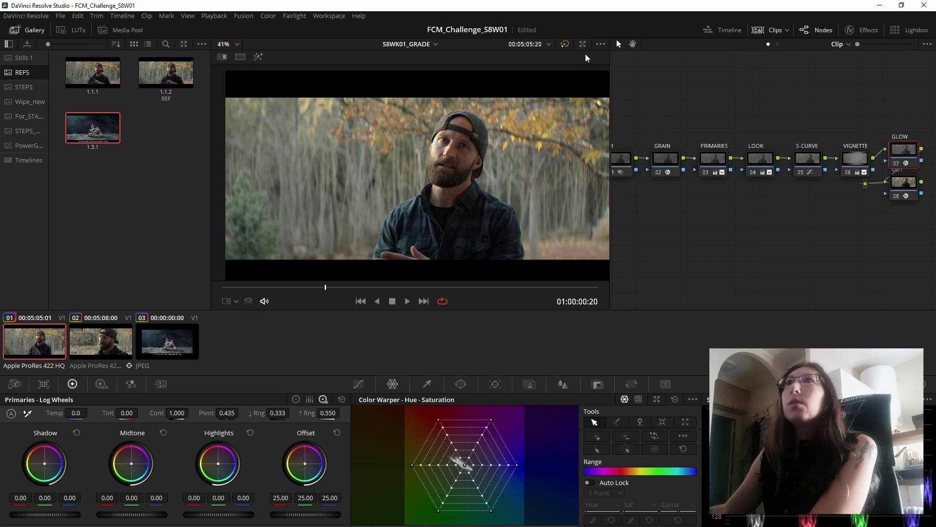
# Scrub through the first clip and park the playhead at 01:00:02:11
pyautogui.click(520, 287)
pyautogui.click(496, 288)
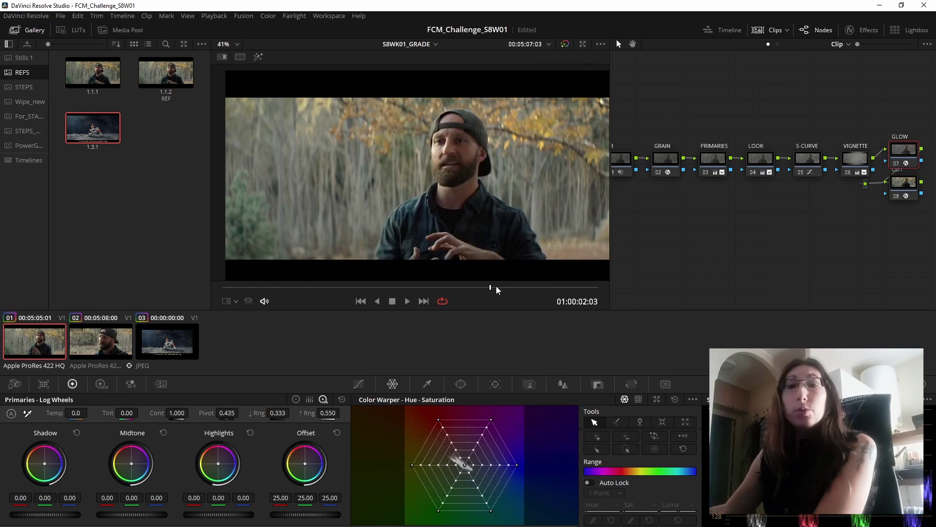
pyautogui.moveTo(496, 291); pyautogui.dragTo(237, 288)
pyautogui.moveTo(545, 288)
pyautogui.mouseDown()
pyautogui.moveTo(520, 288)
pyautogui.moveTo(548, 293)
pyautogui.moveTo(532, 296)
pyautogui.mouseUp()
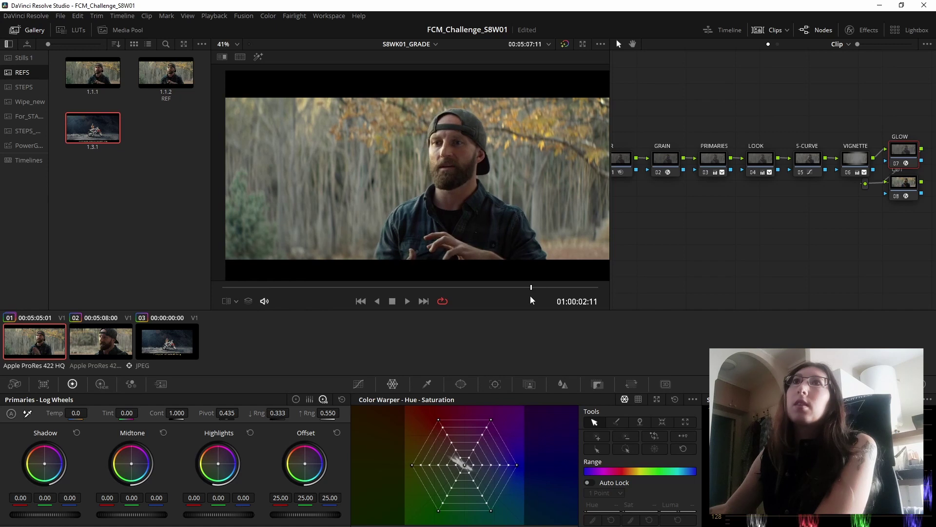
# Widen the node graph and disable all eight grading nodes of the first clip
pyautogui.moveTo(766, 119); pyautogui.dragTo(731, 117)
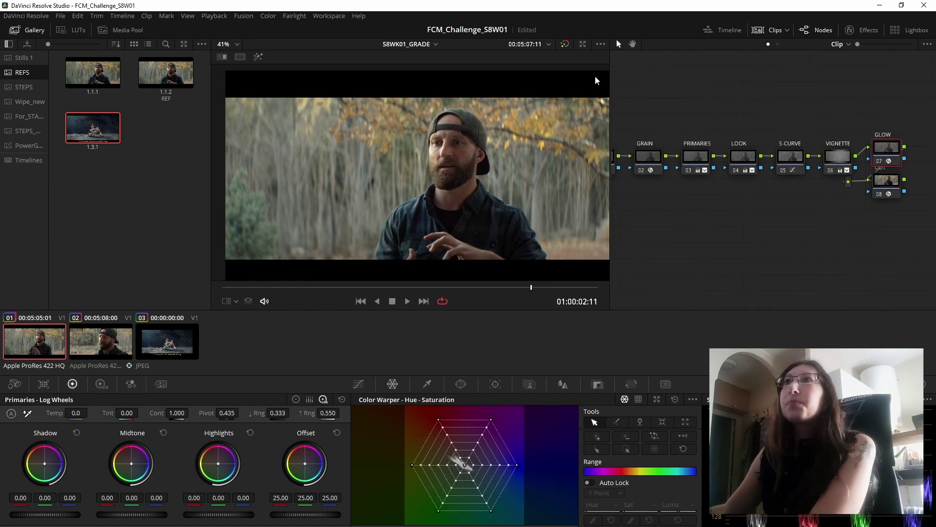
pyautogui.moveTo(610, 79); pyautogui.dragTo(525, 85)
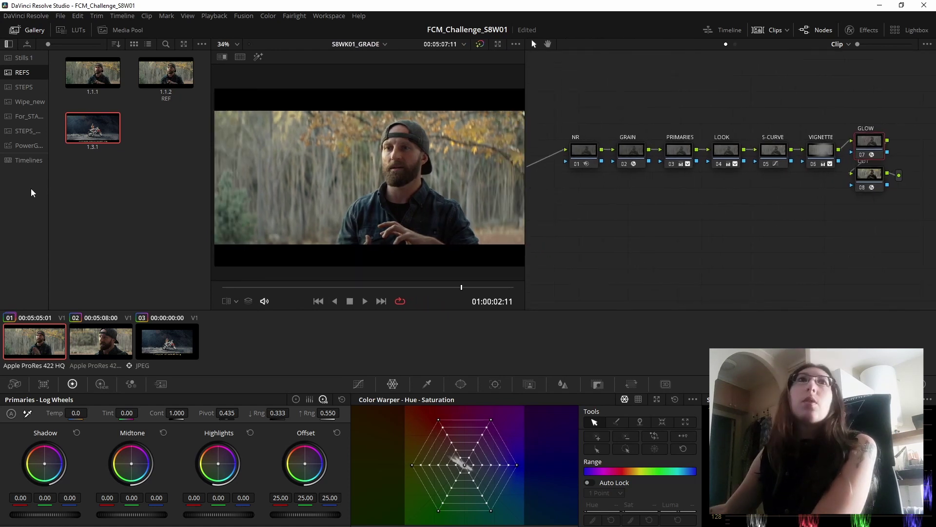
pyautogui.moveTo(921, 86); pyautogui.dragTo(558, 259)
pyautogui.hotkey('ctrl', 'd')
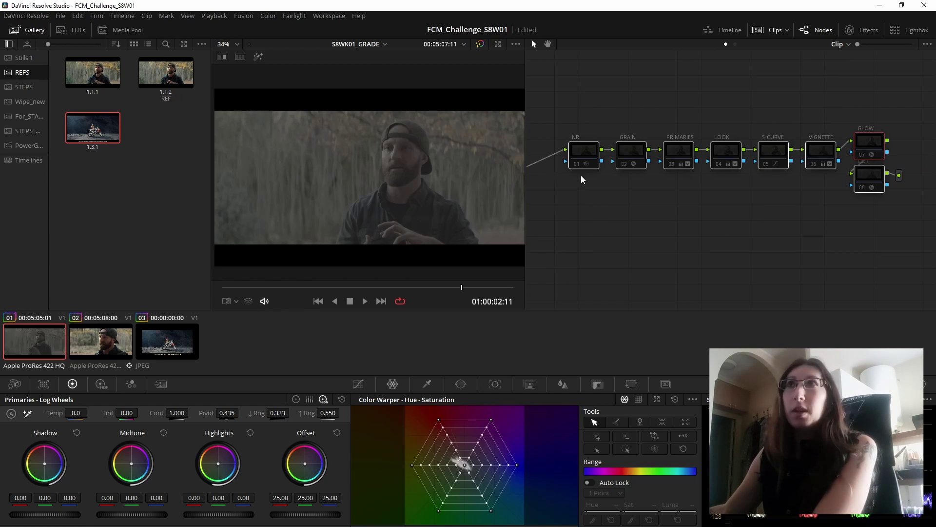
pyautogui.click(599, 184)
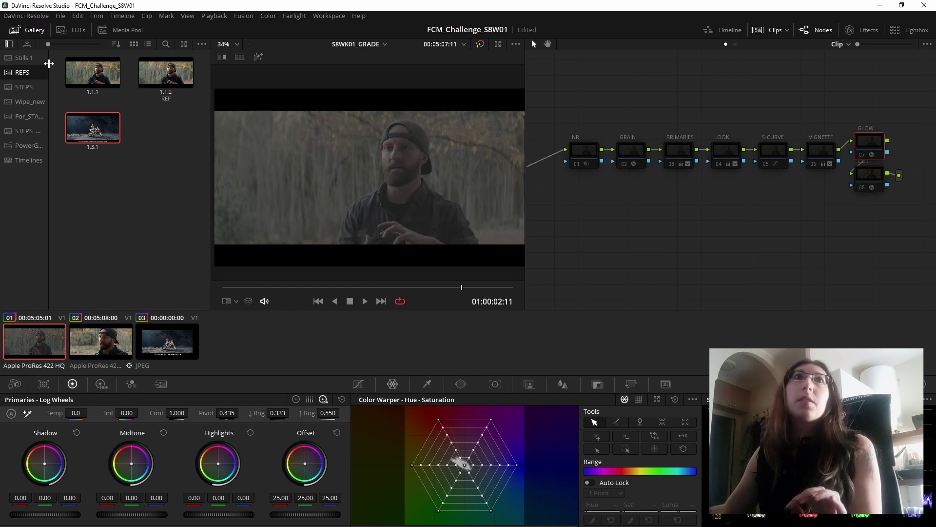
# Delete the existing still from the Stills 1 album and check the stills in the STEPS album before returning
pyautogui.click(26, 60)
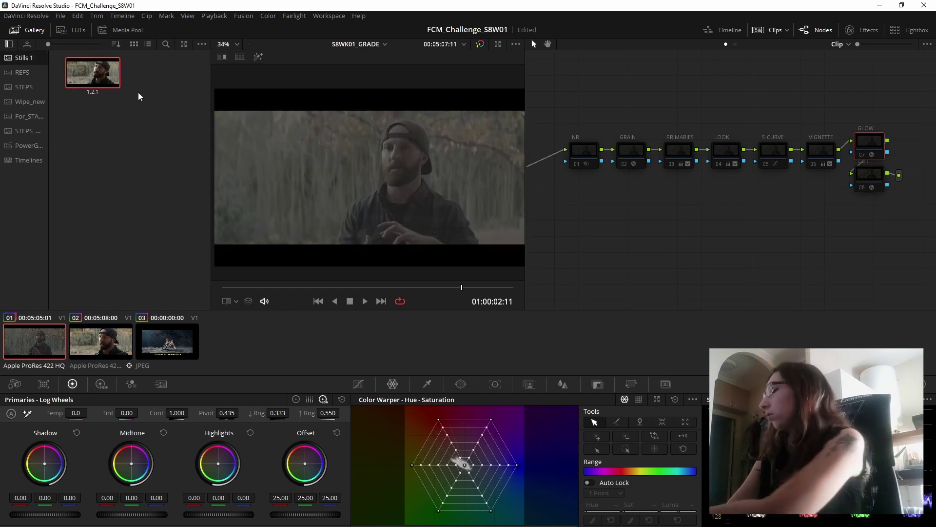
pyautogui.press('Delete')
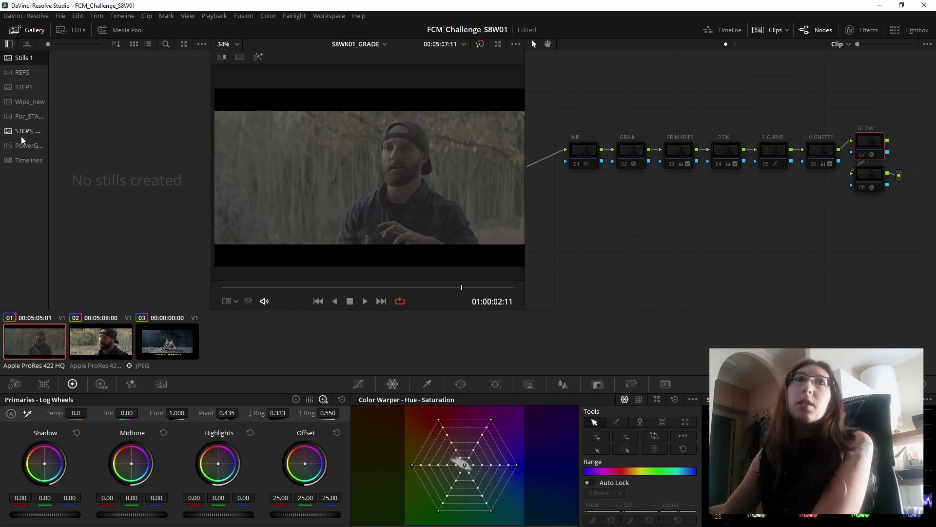
pyautogui.click(20, 73)
pyautogui.click(23, 88)
pyautogui.click(21, 72)
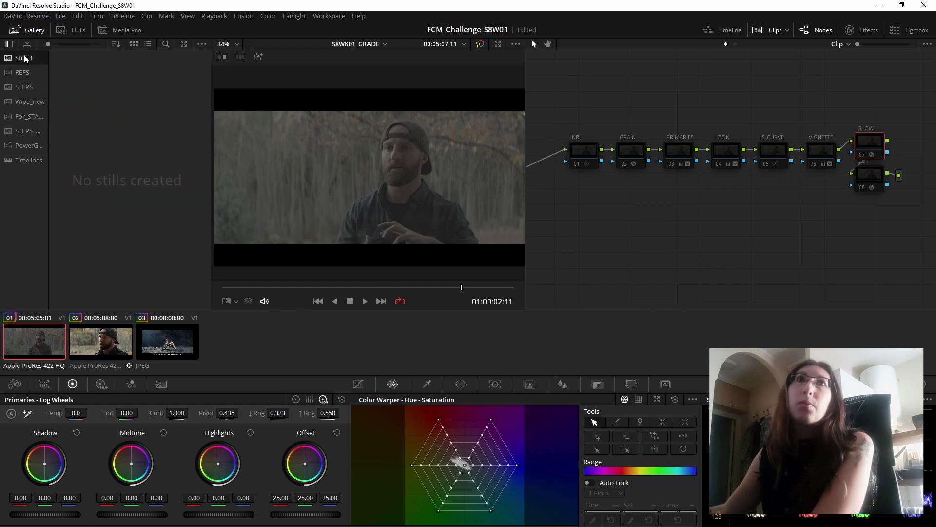
pyautogui.click(30, 86)
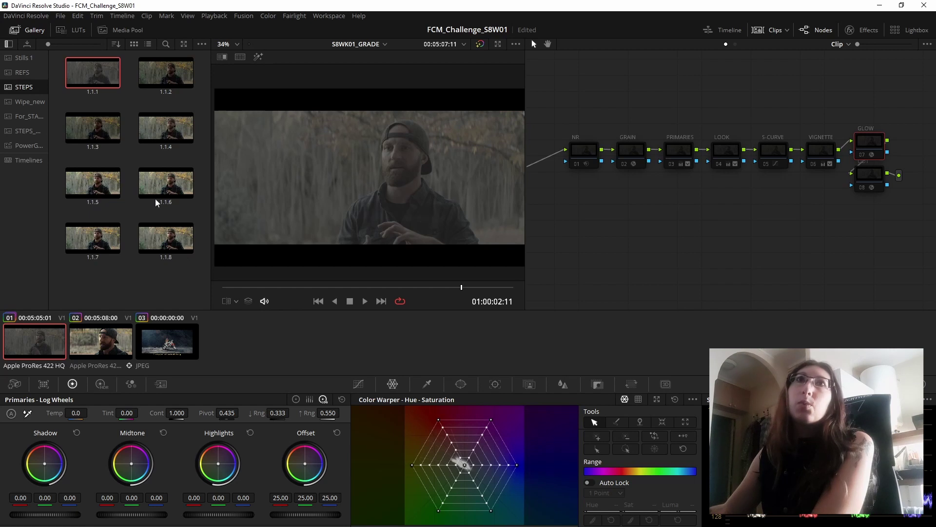
pyautogui.click(20, 58)
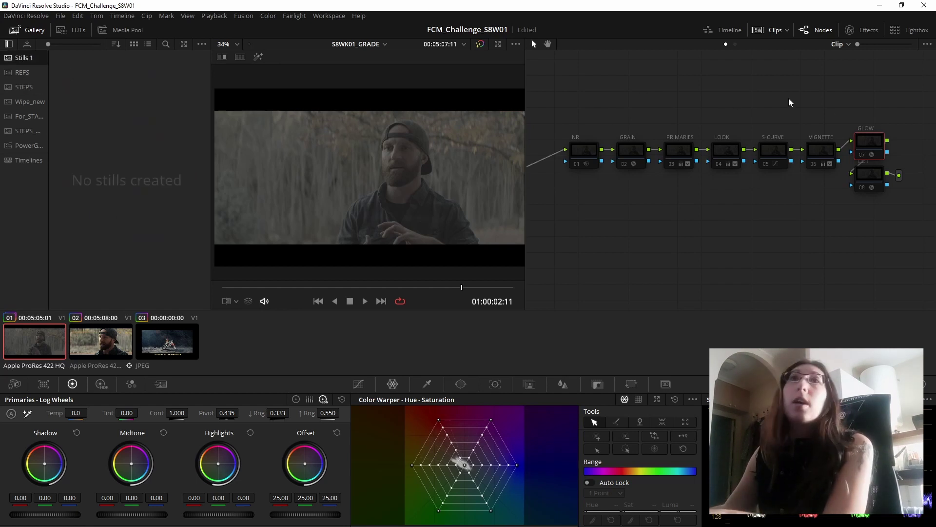
# Grab a still of the ungraded image, enable node 08 below GLOW, and grab a second still
pyautogui.hotkey('ctrl', 'alt', 'g')
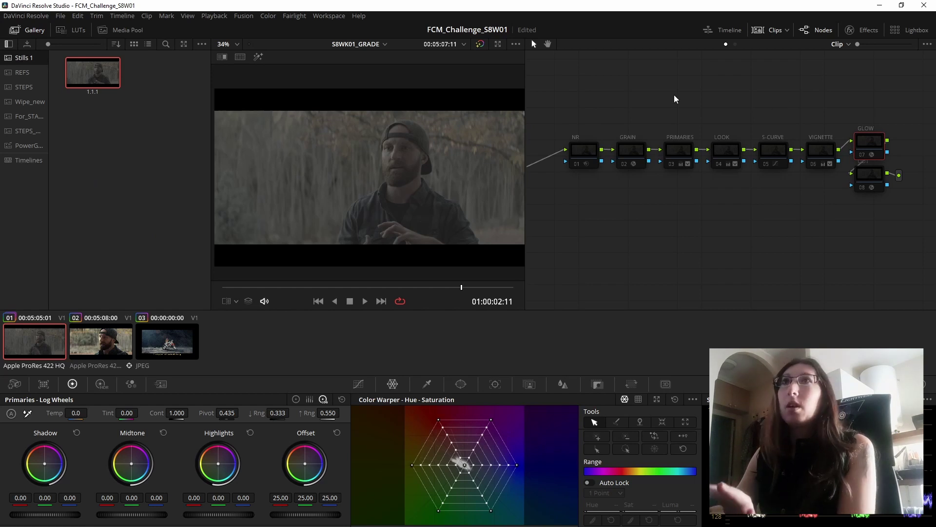
pyautogui.rightClick(522, 131)
pyautogui.click(598, 96)
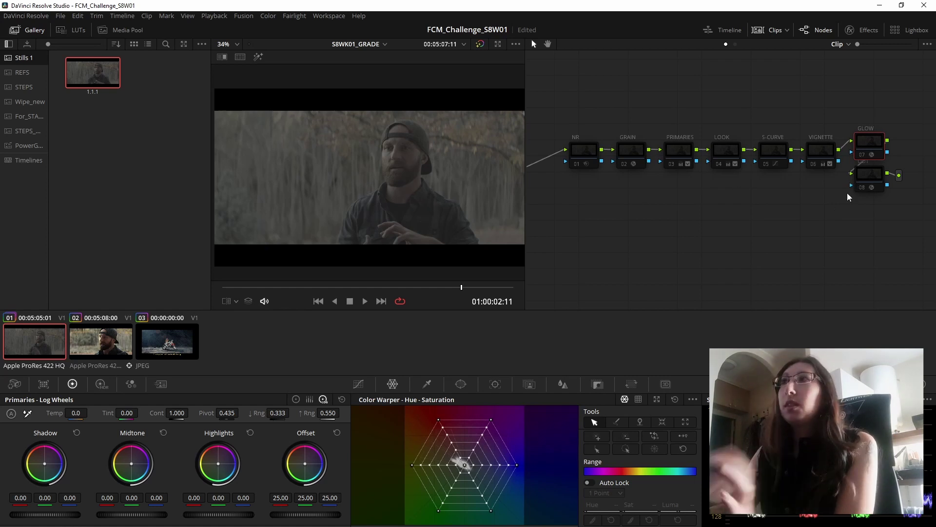
pyautogui.click(861, 188)
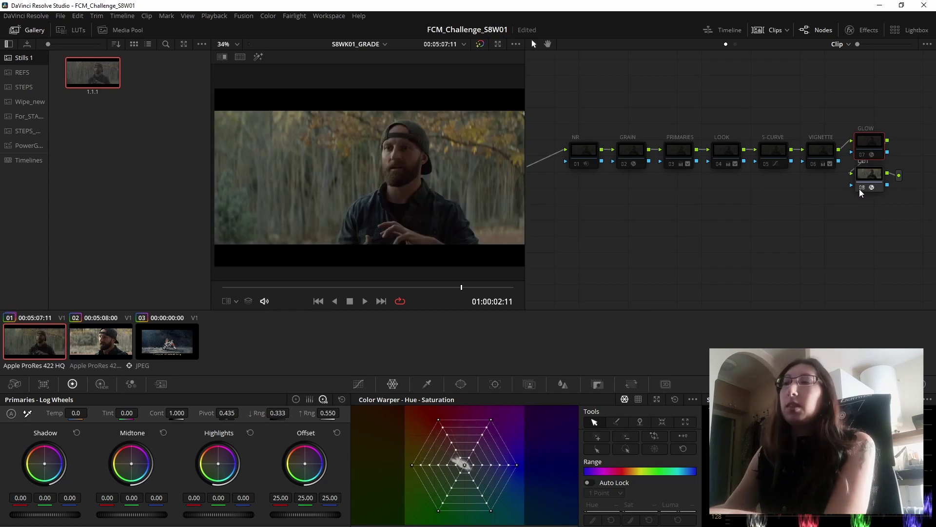
pyautogui.hotkey('ctrl', 'alt', 'g')
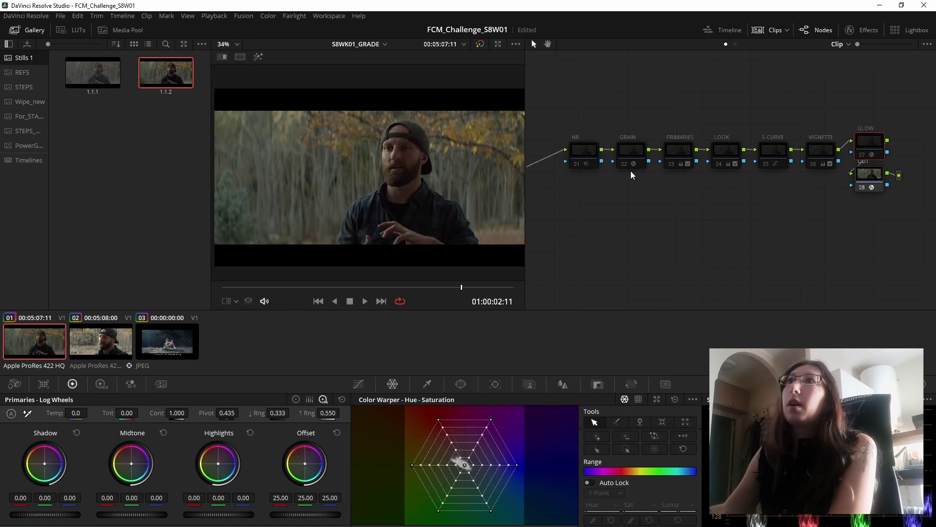
# Enable the PRIMARIES, S-CURVE and LOOK nodes in that order, grabbing a still after each one
pyautogui.click(671, 164)
pyautogui.hotkey('ctrl', 'alt', 'g')
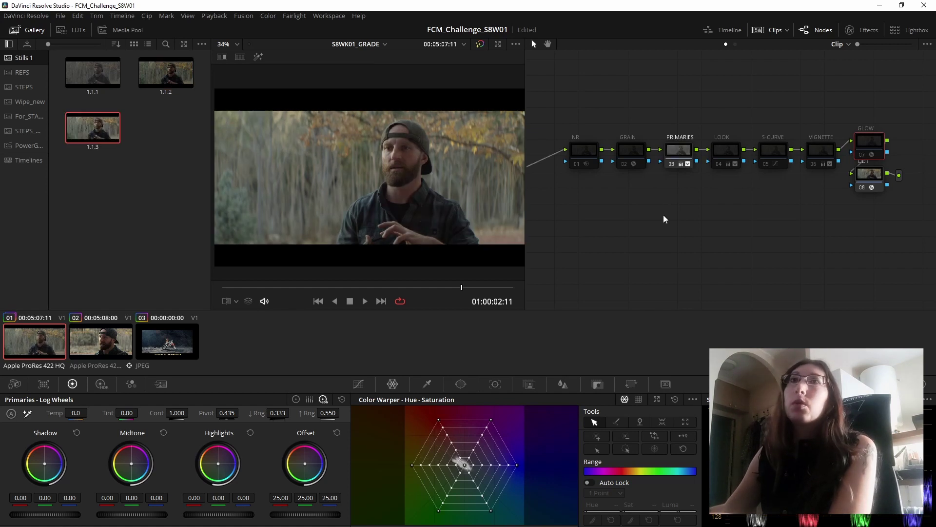
pyautogui.click(767, 165)
pyautogui.hotkey('ctrl', 'alt', 'g')
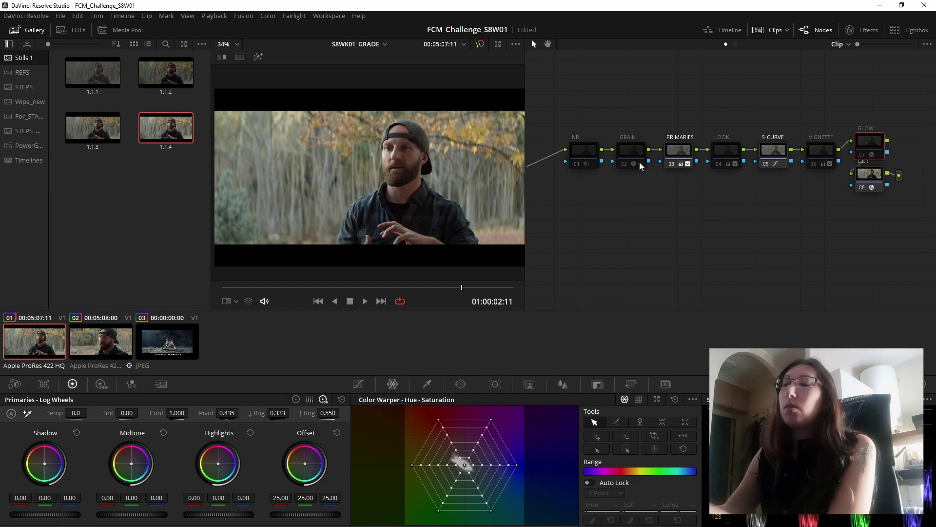
pyautogui.click(720, 164)
pyautogui.hotkey('ctrl', 'alt', 'g')
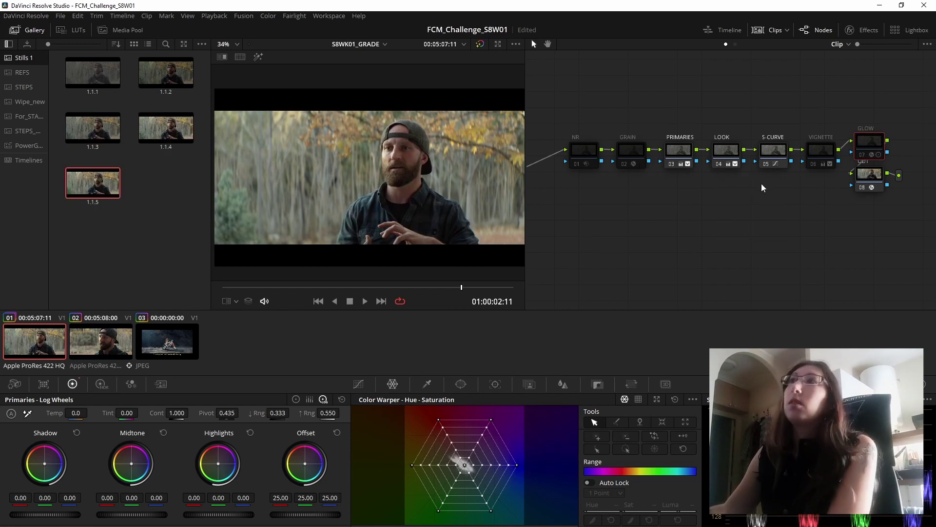
# Enable the VIGNETTE, GLOW, GRAIN and NR nodes in that order, grabbing a still after each one
pyautogui.click(813, 164)
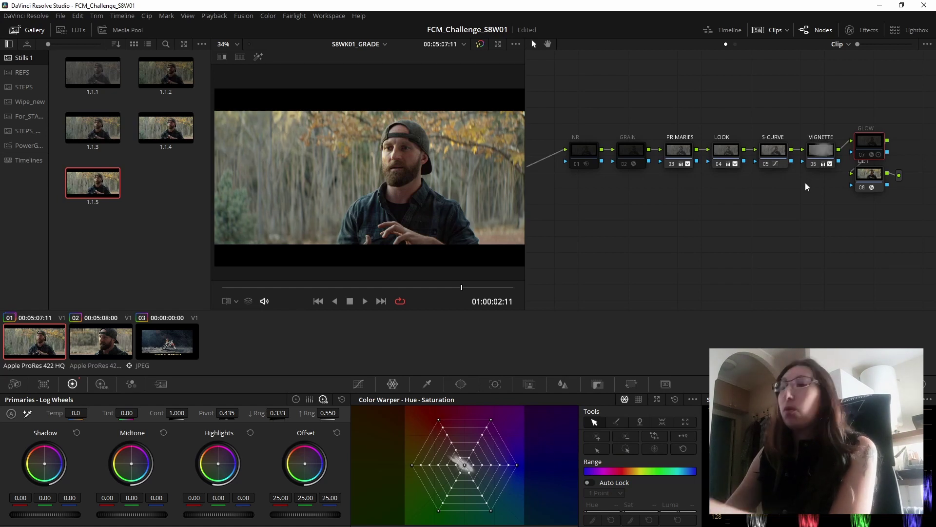
pyautogui.hotkey('ctrl', 'alt', 'g')
pyautogui.click(863, 155)
pyautogui.hotkey('ctrl', 'alt', 'g')
pyautogui.click(624, 164)
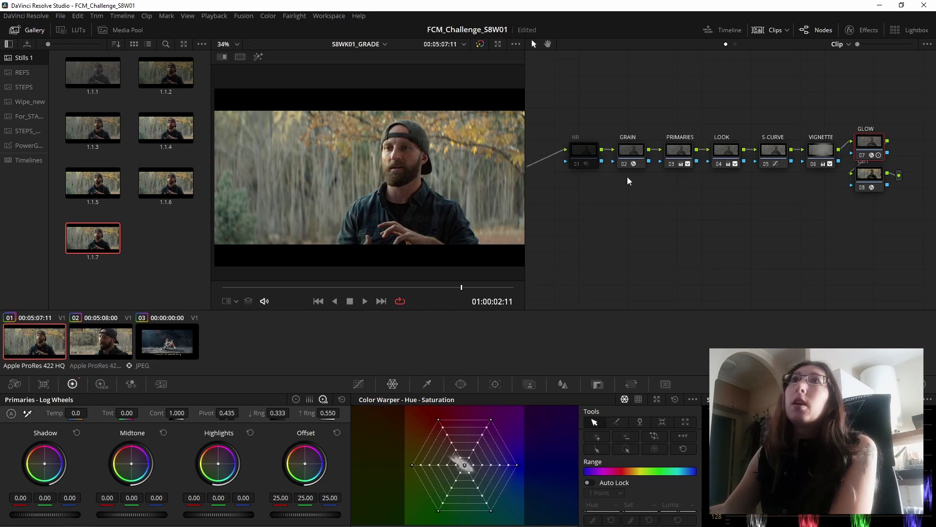
pyautogui.hotkey('ctrl', 'alt', 'g')
pyautogui.click(581, 165)
pyautogui.hotkey('ctrl', 'alt', 'g')
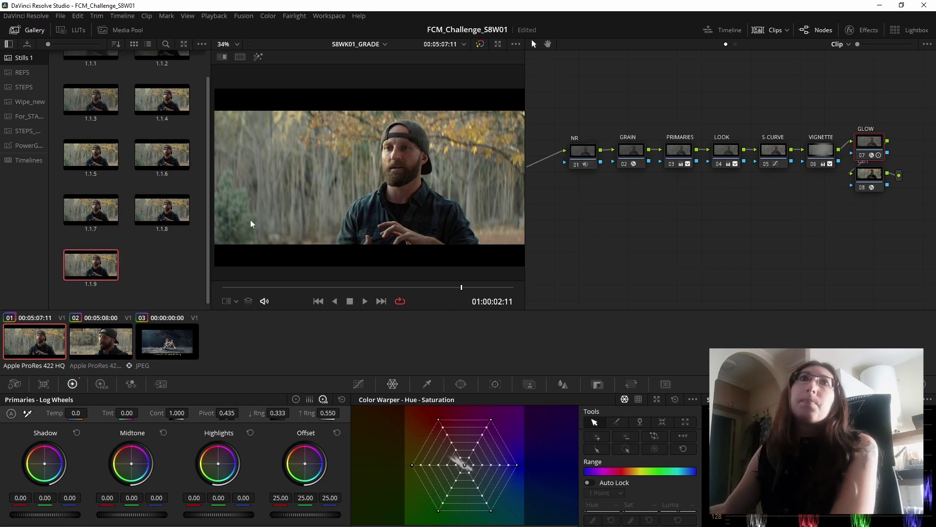
# Select all nine stills in the Stills 1 album and export them as TIFF files
pyautogui.scroll(1, 184, 198)
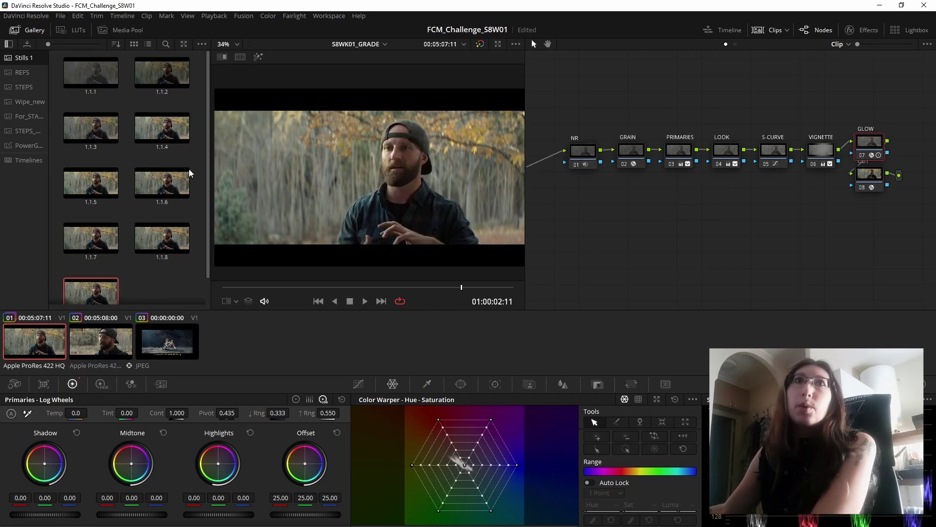
pyautogui.click(74, 71)
pyautogui.scroll(-1, 97, 195)
pyautogui.keyDown('shift'); pyautogui.click(101, 265); pyautogui.keyUp('shift')
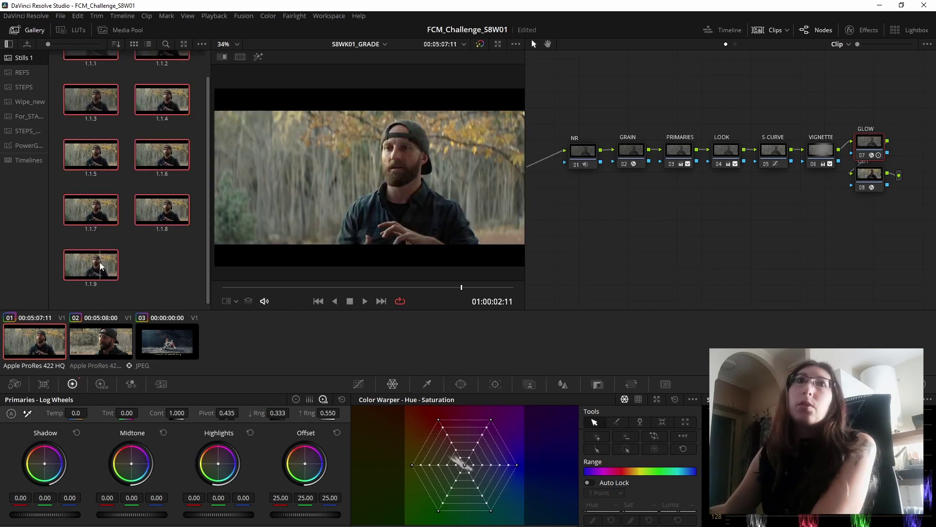
pyautogui.rightClick(101, 266)
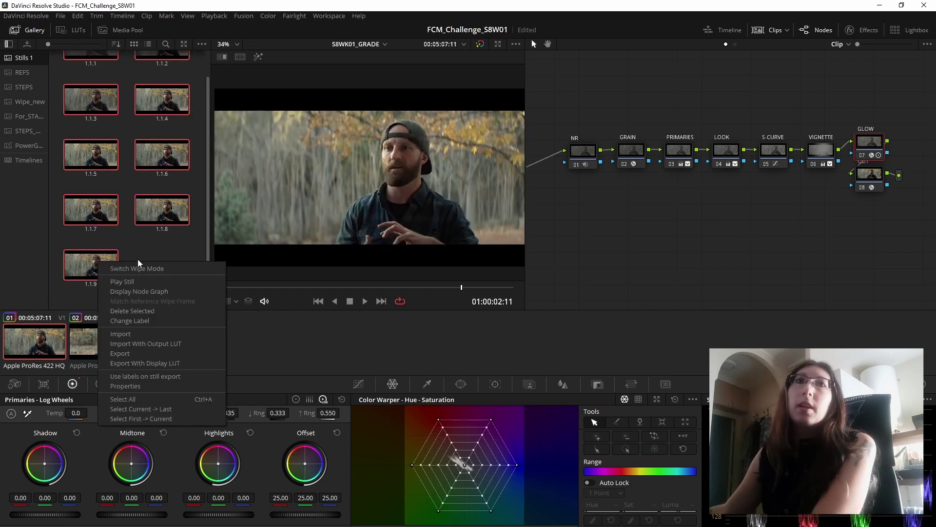
pyautogui.click(179, 356)
pyautogui.click(493, 335)
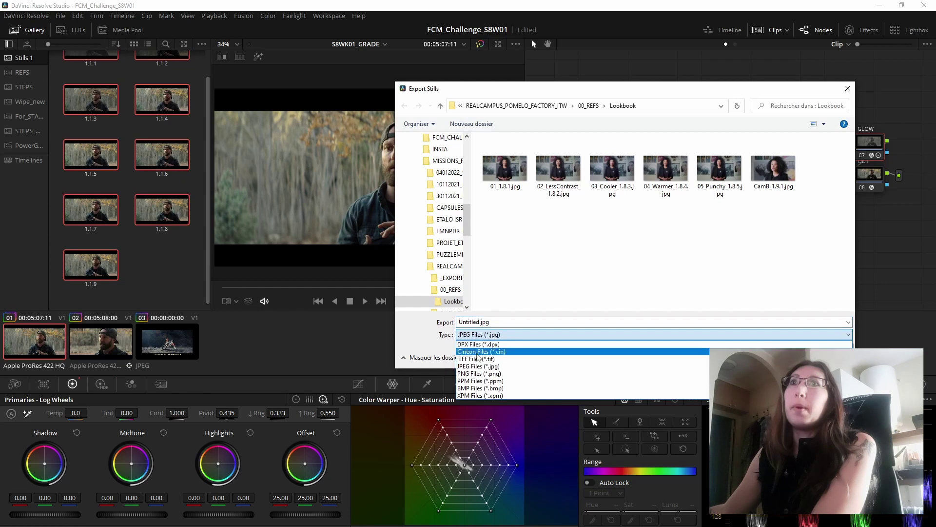
pyautogui.click(478, 357)
pyautogui.press('Return')
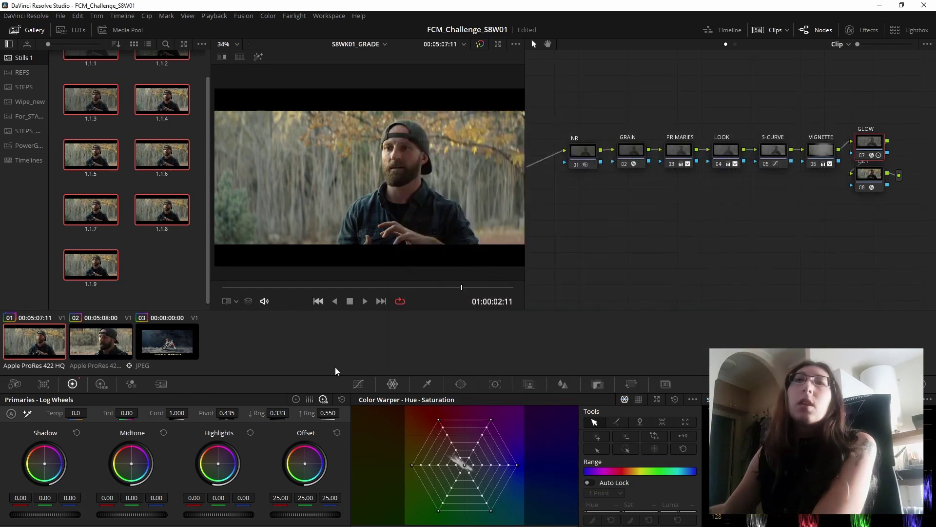
pyautogui.rightClick(236, 462)
pyautogui.click(554, 316)
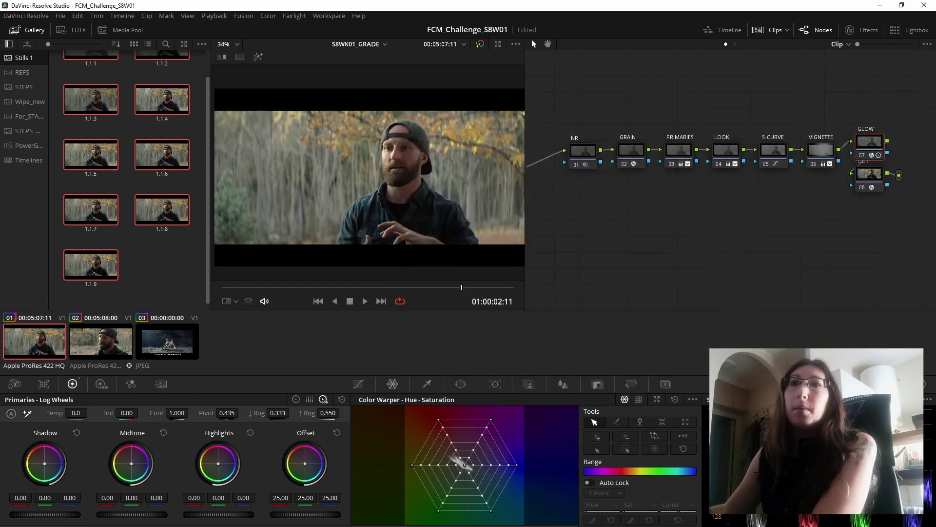
# Return to the Edit page and open the PRESENTATION timeline in place of S8WK01_GRADE
pyautogui.hotkey('shift', '4')
pyautogui.click(459, 45)
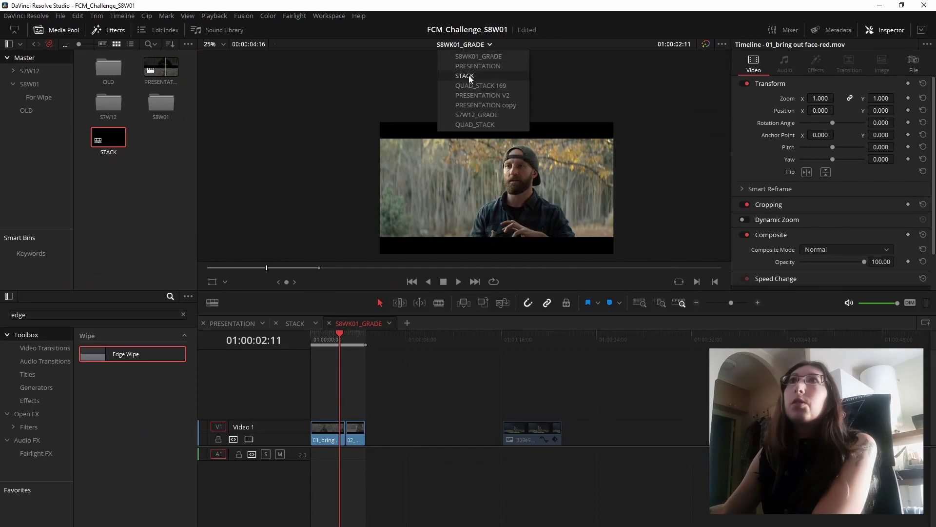
pyautogui.click(467, 66)
pyautogui.click(400, 334)
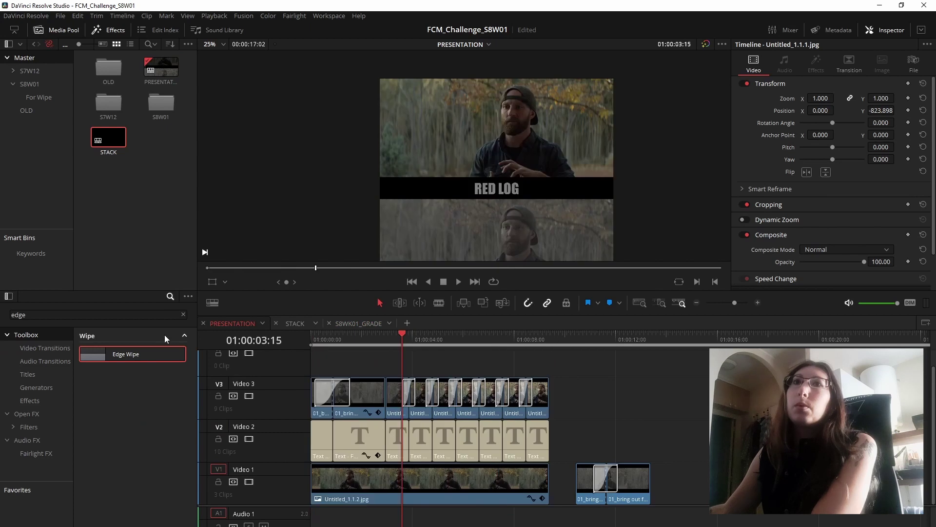
# Review the presentation's RED LOG and CST REC709 + NR stages and the wipe between them
pyautogui.click(388, 336)
pyautogui.scroll(2, 532, 387)
pyautogui.click(507, 387)
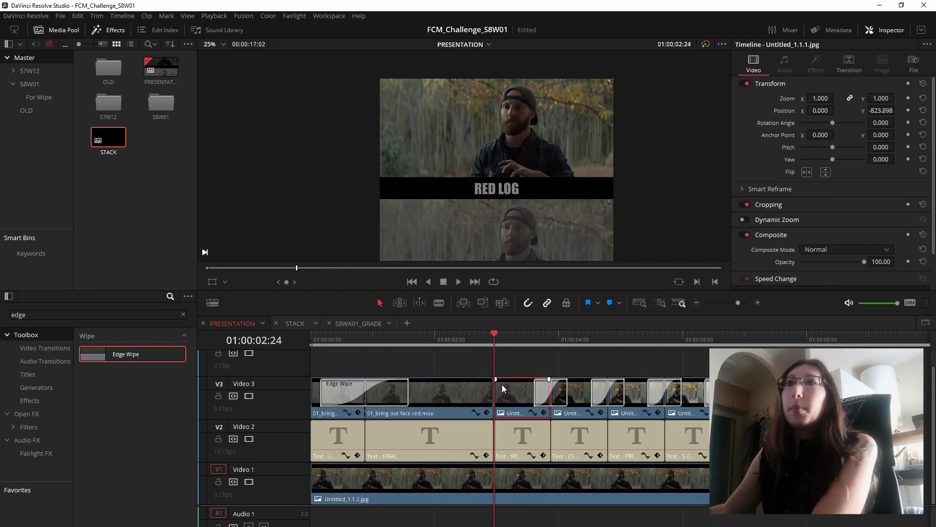
pyautogui.click(568, 342)
pyautogui.click(480, 341)
pyautogui.click(516, 341)
pyautogui.press('Left')
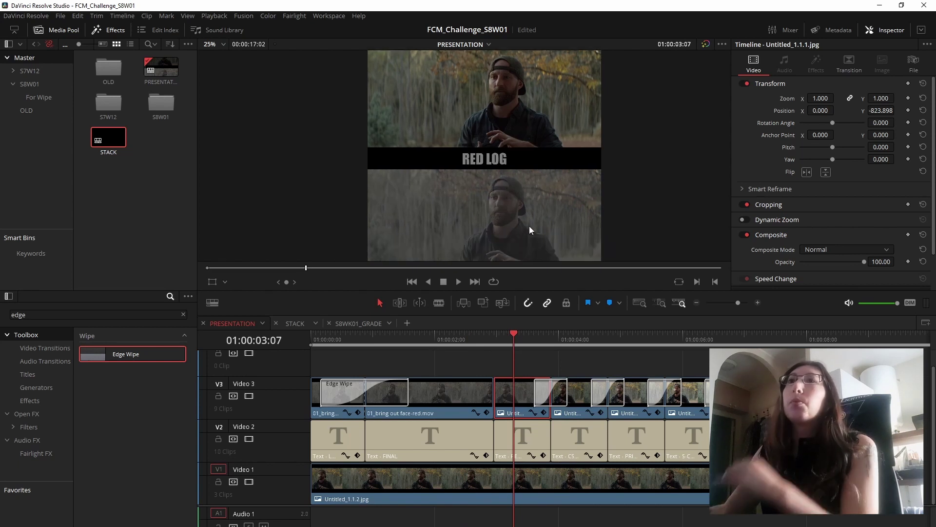
pyautogui.click(590, 339)
pyautogui.click(564, 340)
pyautogui.scroll(-1, 529, 378)
pyautogui.scroll(-1, 530, 378)
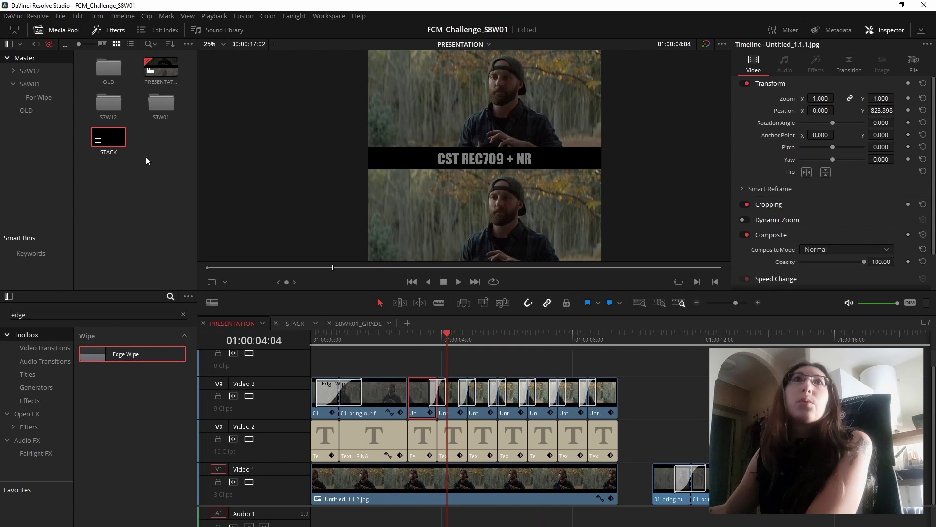
# Place the log still from the S8W01 For Wipe bin on the Video 5 track above the grade stages
pyautogui.click(30, 84)
pyautogui.click(38, 98)
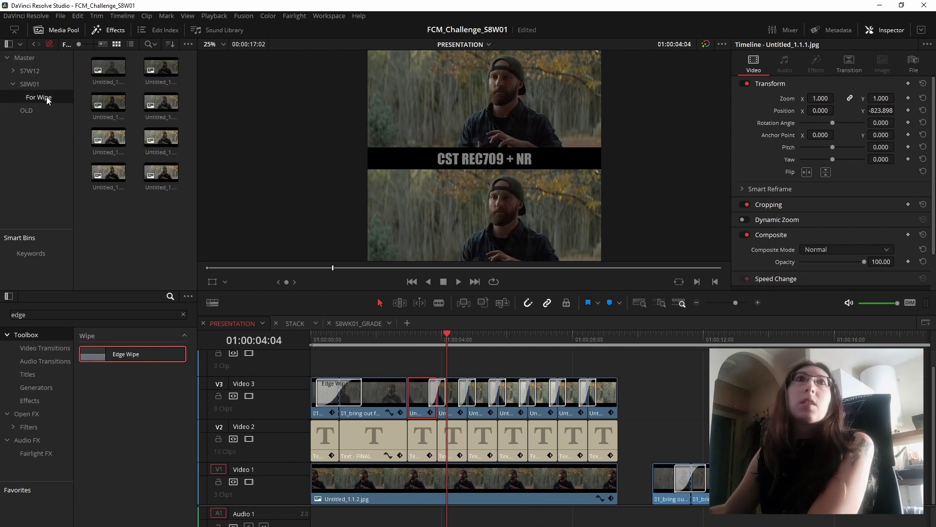
pyautogui.moveTo(123, 76); pyautogui.dragTo(446, 395)
pyautogui.hotkey('ctrl', 'z')
pyautogui.moveTo(108, 68); pyautogui.dragTo(472, 360)
pyautogui.click(527, 344)
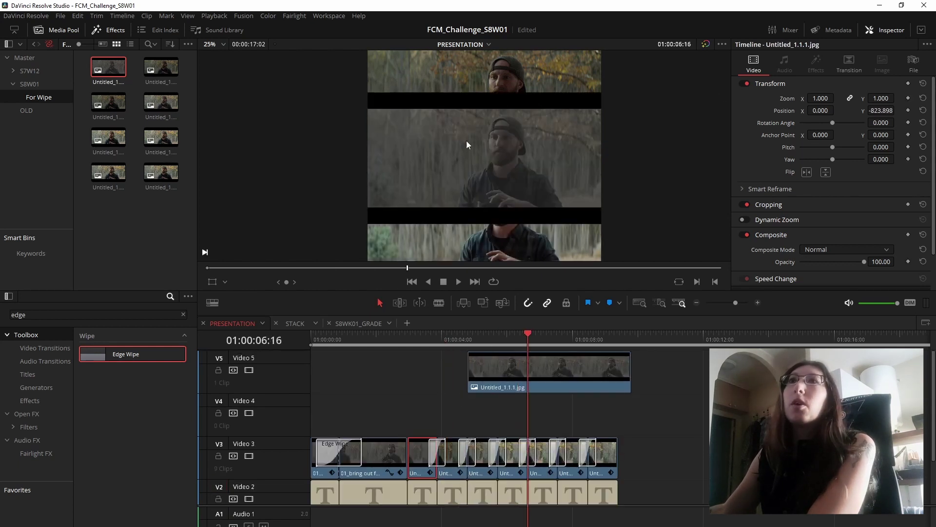
pyautogui.scroll(-2, 441, 133)
# Try changing the Video 5 still's vertical position, and undo the change
pyautogui.click(528, 387)
pyautogui.moveTo(879, 108); pyautogui.dragTo(819, 109)
pyautogui.hotkey('ctrl', 'z')
# Paste all video attributes and retime effects from the RED LOG clip on Video 3 onto the Video 5 still
pyautogui.moveTo(437, 342); pyautogui.dragTo(431, 388)
pyautogui.click(416, 454)
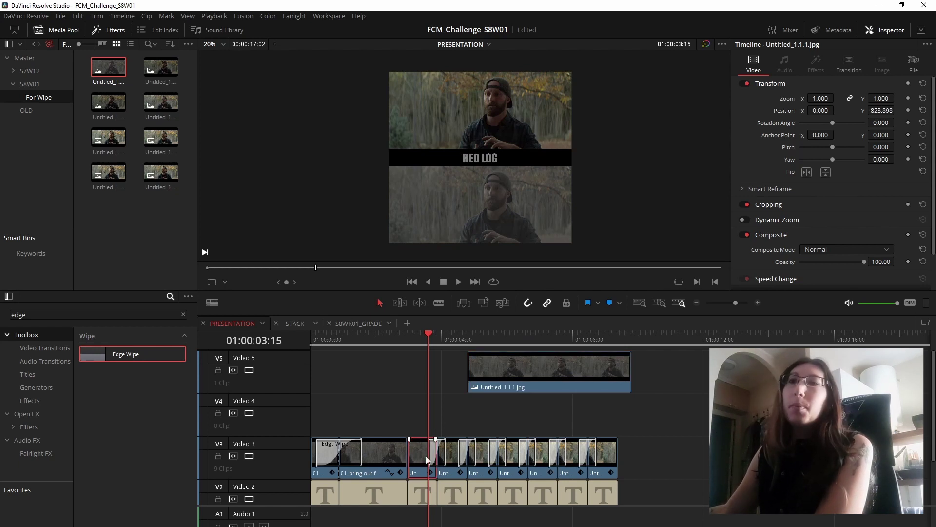
pyautogui.click(502, 359)
pyautogui.hotkey('alt', 'v')
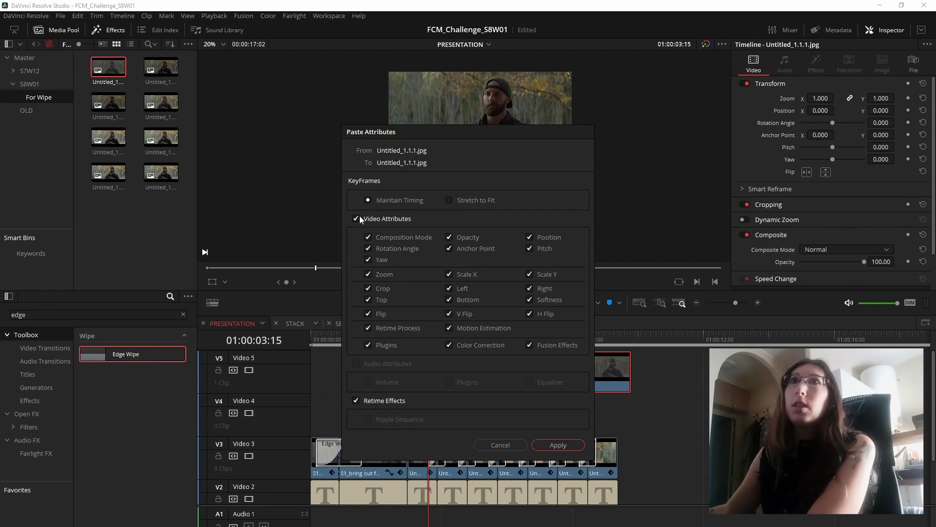
pyautogui.click(531, 447)
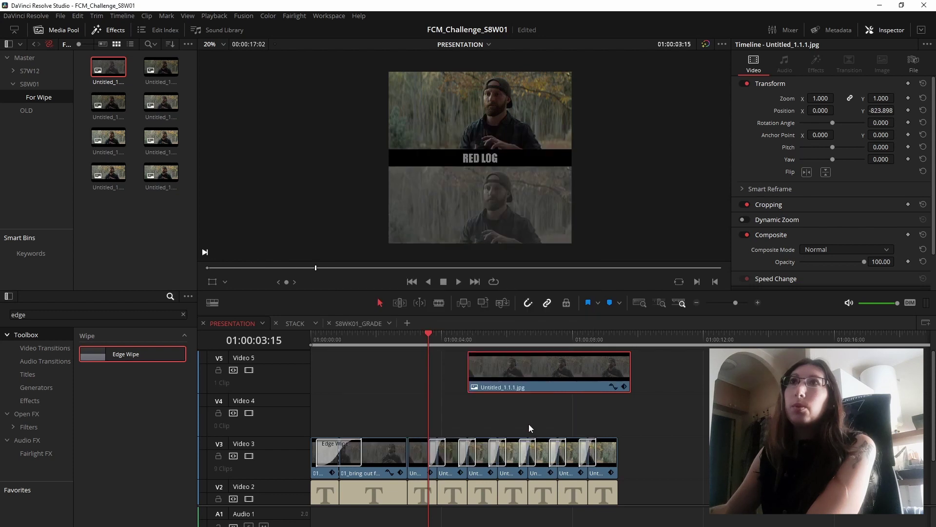
# Align the Video 5 still with the start of the RED LOG clip and toggle the track off and on
pyautogui.moveTo(483, 336)
pyautogui.mouseDown()
pyautogui.moveTo(475, 339)
pyautogui.moveTo(502, 350)
pyautogui.moveTo(468, 341)
pyautogui.mouseUp()
pyautogui.moveTo(492, 389); pyautogui.dragTo(425, 390)
pyautogui.click(253, 371)
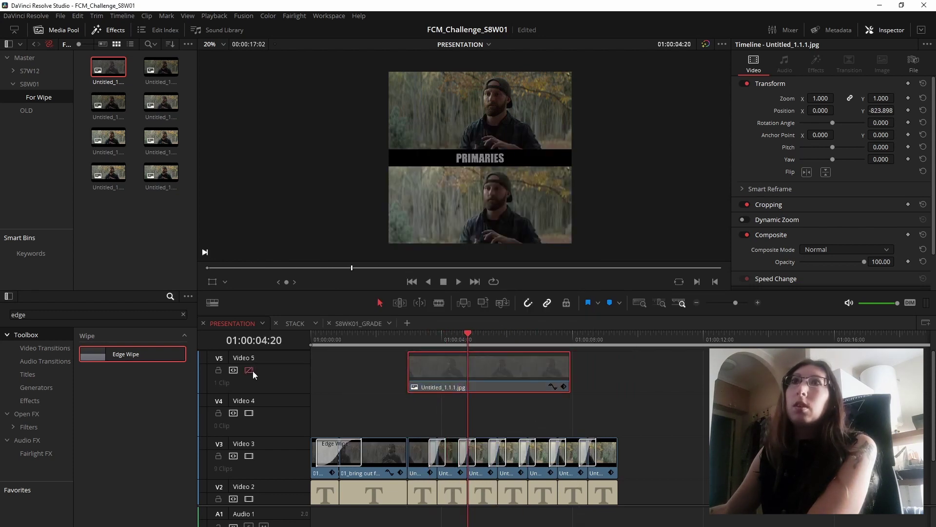
pyautogui.click(249, 370)
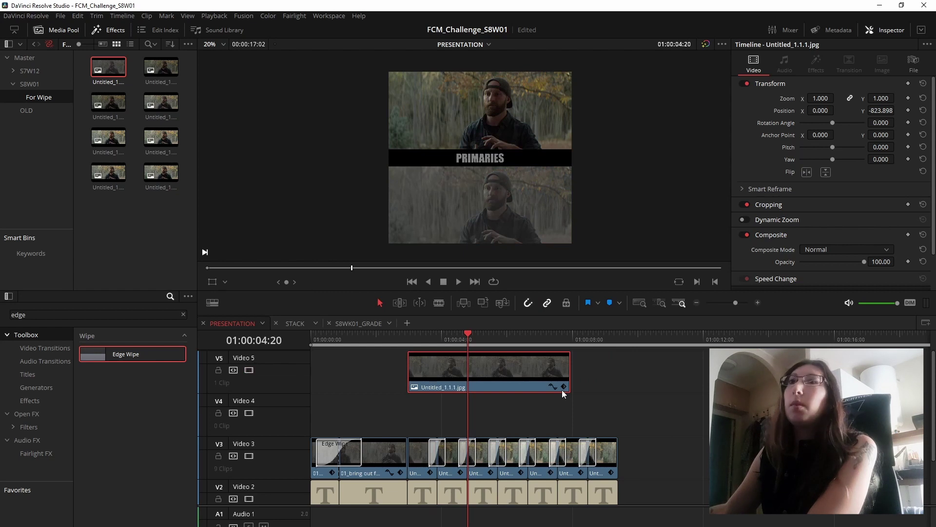
# Move the duplicated log still down to Video 4, and delete it from the timeline
pyautogui.click(420, 457)
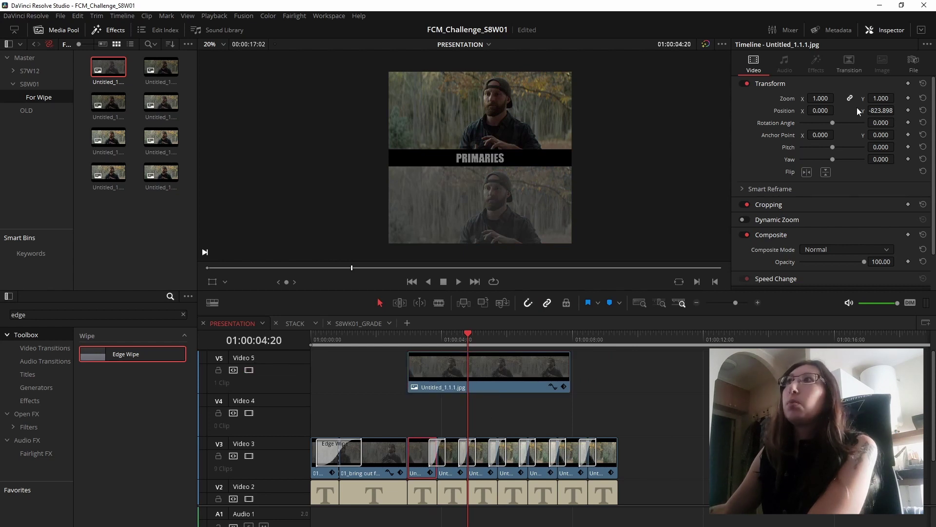
pyautogui.click(442, 387)
pyautogui.moveTo(439, 338)
pyautogui.mouseDown()
pyautogui.moveTo(382, 336)
pyautogui.moveTo(447, 337)
pyautogui.mouseUp()
pyautogui.moveTo(466, 373); pyautogui.dragTo(535, 415)
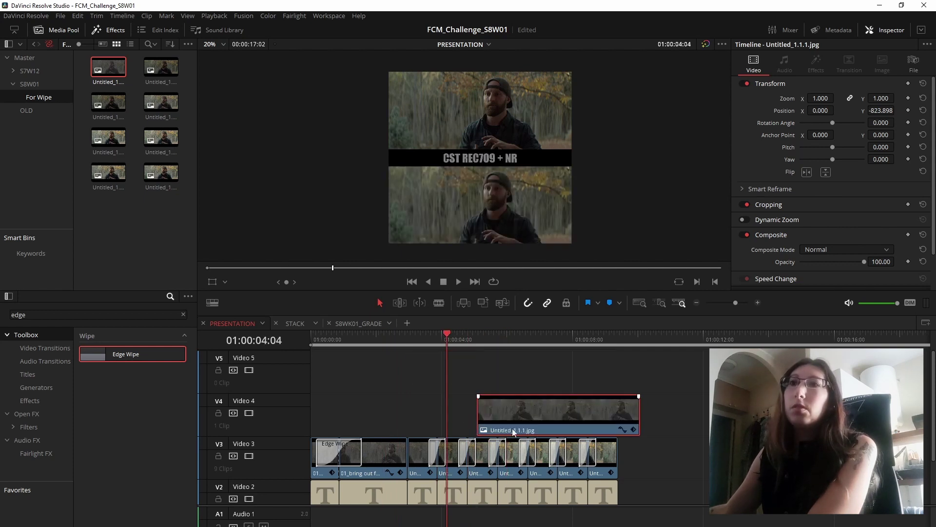
pyautogui.press('Delete')
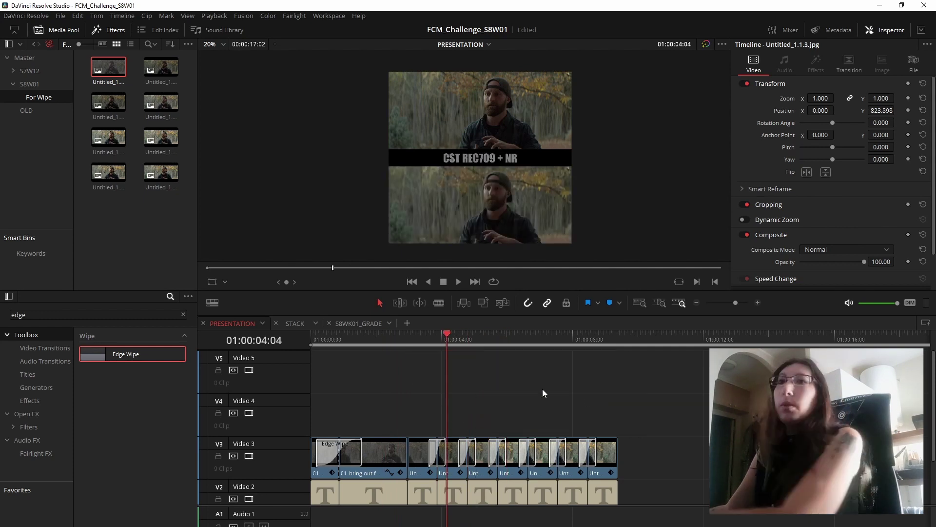
# Examine the transition settings of the opening Edge Wipe and of the wipe into the CST REC709 + NR clip
pyautogui.click(335, 459)
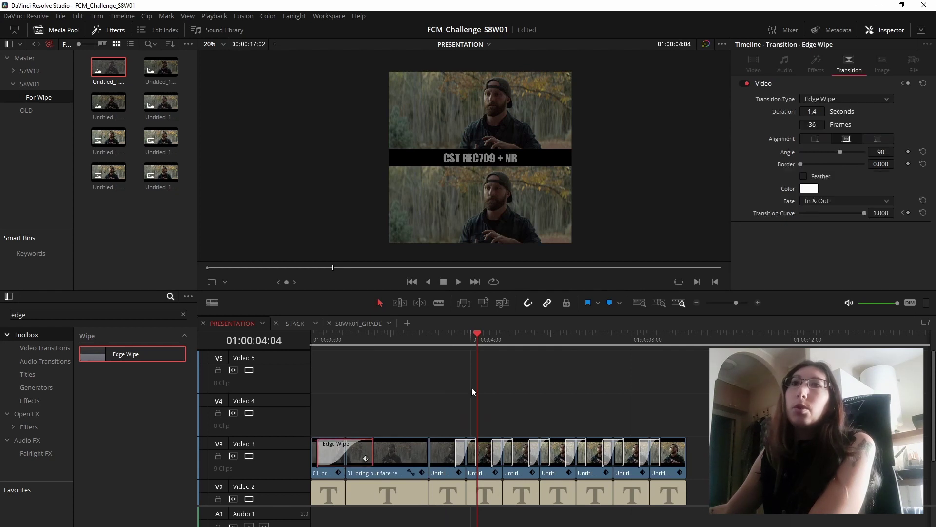
pyautogui.click(461, 450)
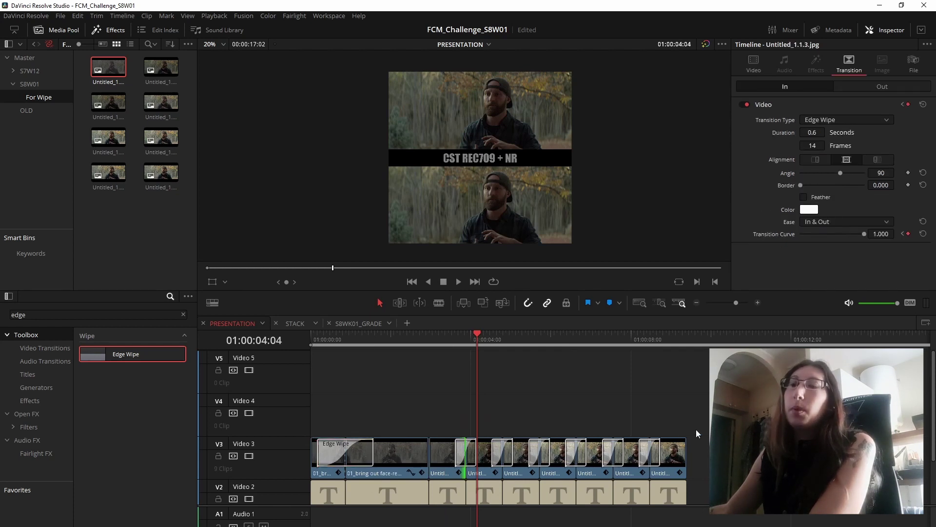
pyautogui.moveTo(481, 335); pyautogui.dragTo(290, 337)
# Set the out point at the end of the last presentation clip and play the sequence from the start
pyautogui.click(690, 347)
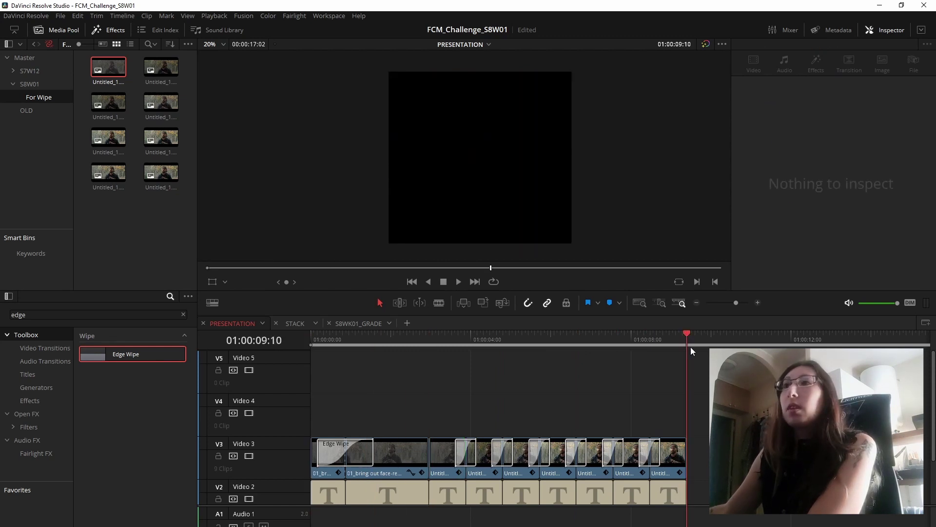
pyautogui.hotkey('ctrl', '-')
pyautogui.press('Home')
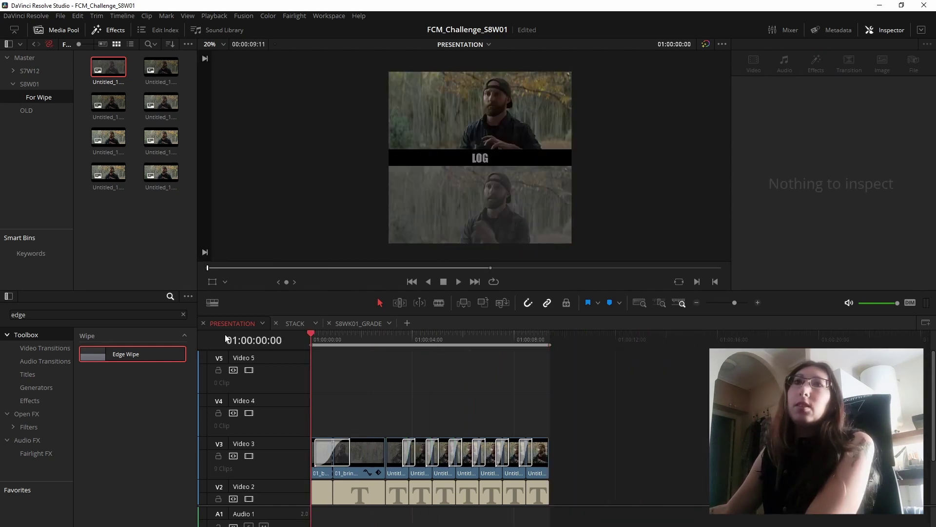
pyautogui.press('space')
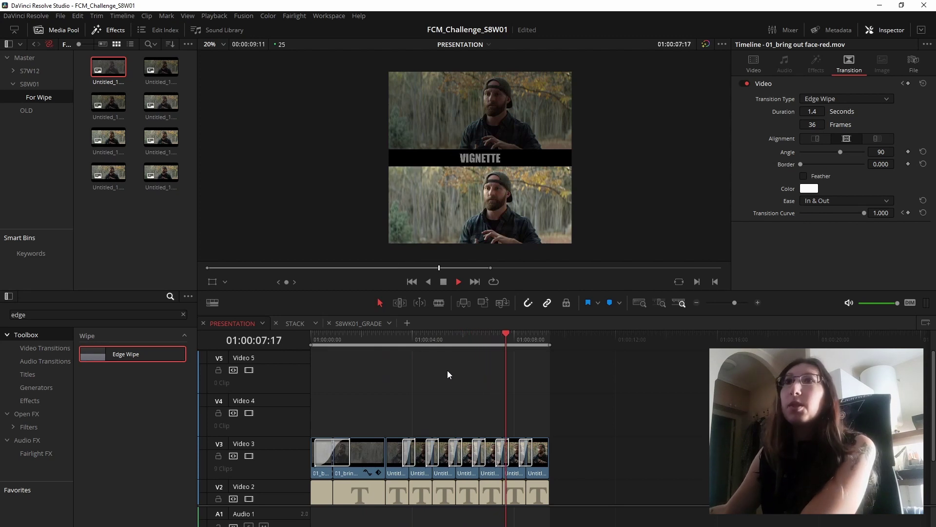
pyautogui.press('space')
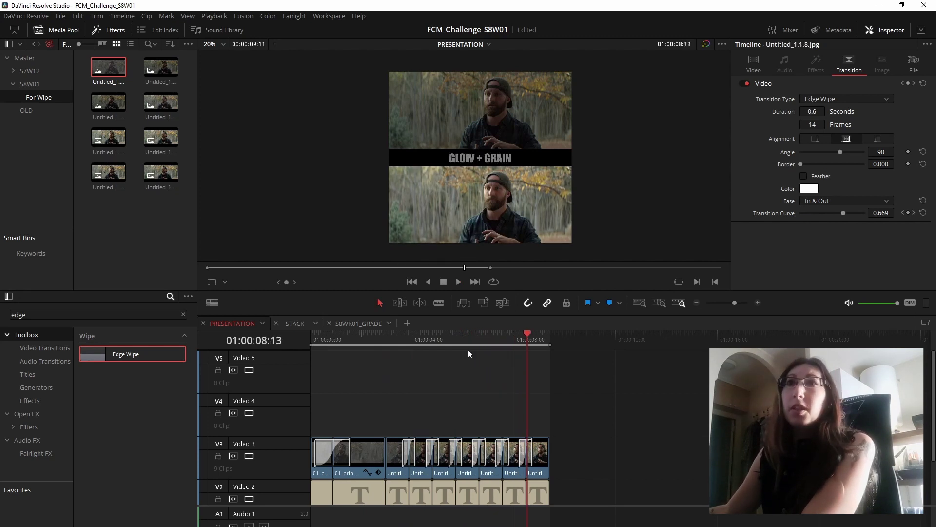
# Examine the wipes between the presentation's grade stages, from RED LOG through S-CURVE and back to FINAL
pyautogui.moveTo(407, 347); pyautogui.dragTo(379, 351)
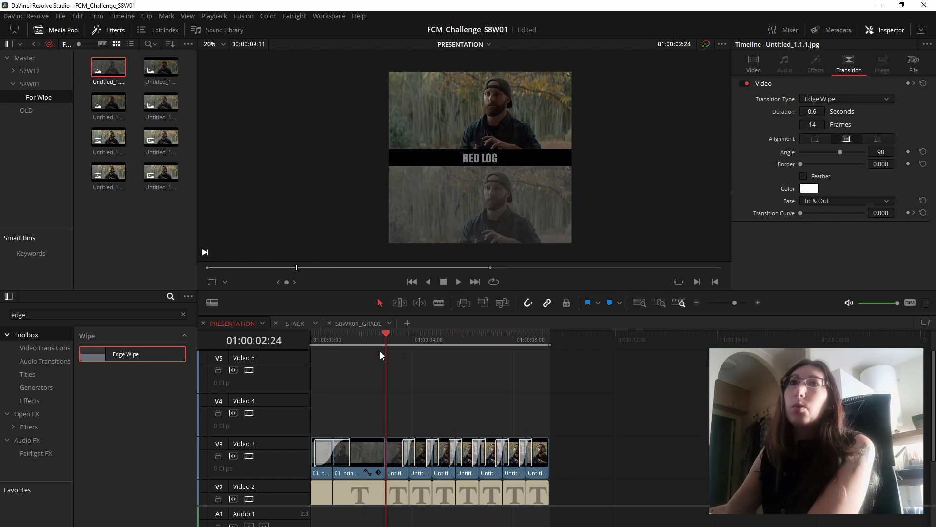
pyautogui.scroll(3, 419, 385)
pyautogui.moveTo(603, 347)
pyautogui.mouseDown()
pyautogui.moveTo(665, 352)
pyautogui.moveTo(593, 340)
pyautogui.moveTo(579, 349)
pyautogui.moveTo(613, 346)
pyautogui.mouseUp()
pyautogui.click(603, 458)
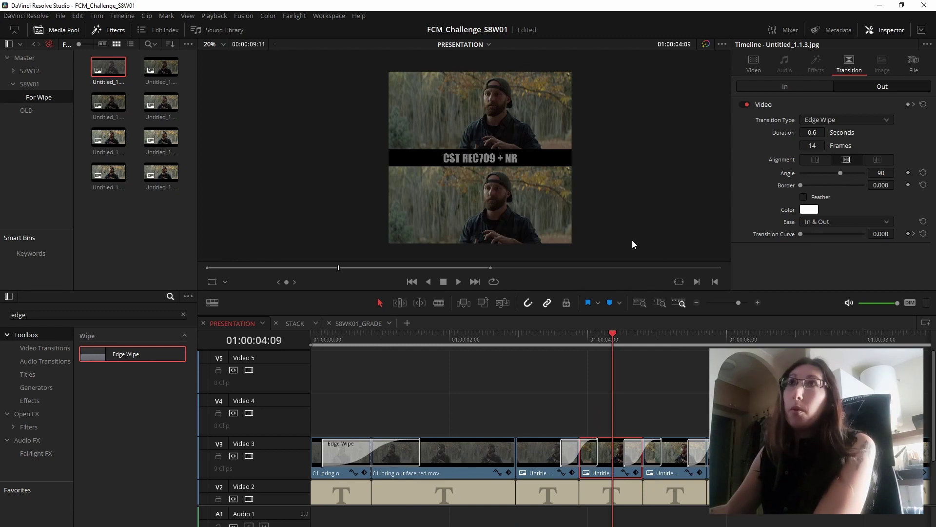
pyautogui.scroll(-2, 596, 425)
pyautogui.moveTo(616, 336); pyautogui.dragTo(563, 346)
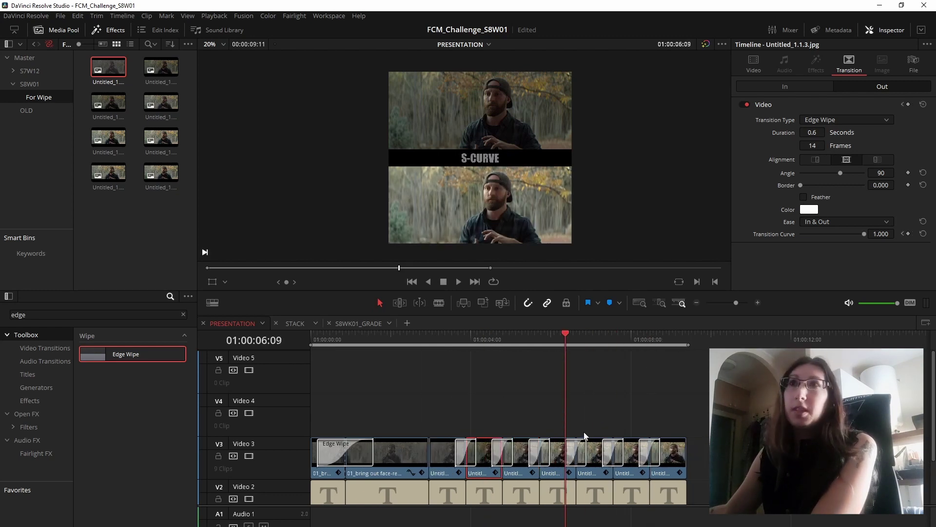
pyautogui.moveTo(627, 346); pyautogui.dragTo(492, 347)
pyautogui.click(417, 339)
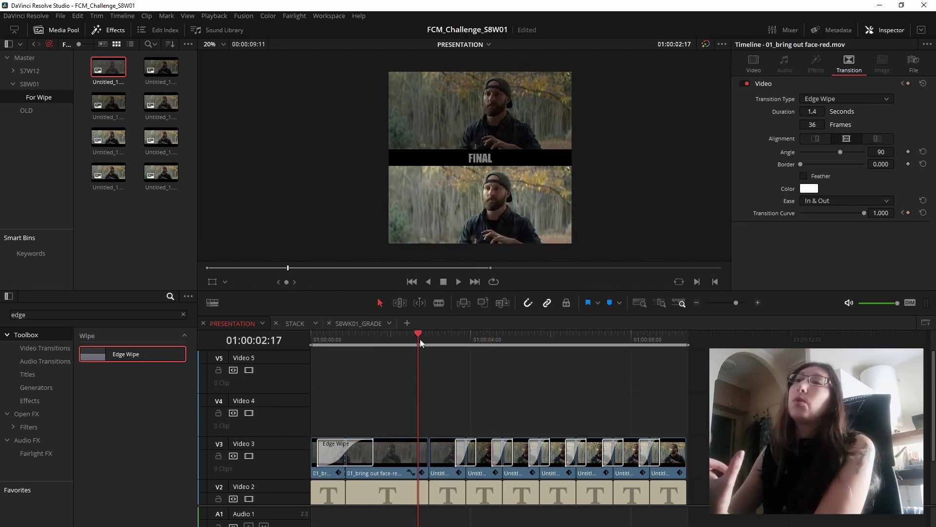
pyautogui.click(490, 338)
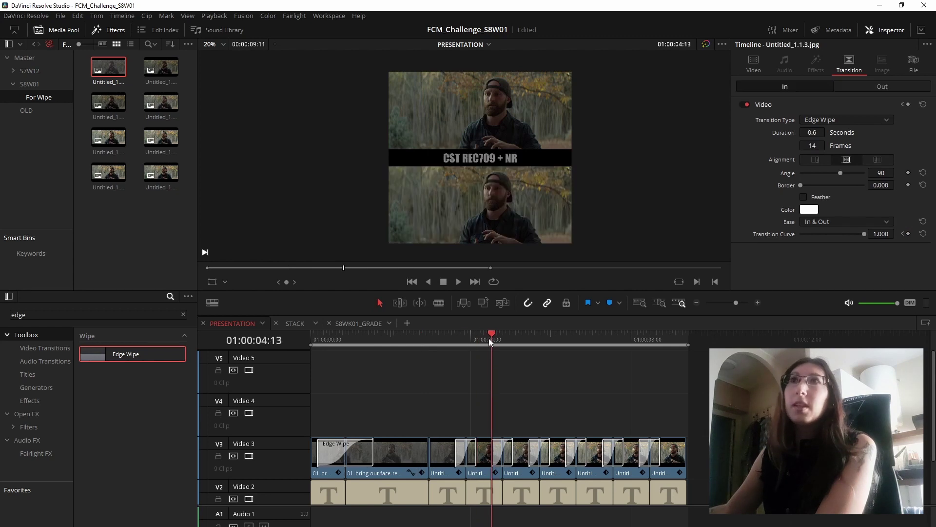
# Review the STACK timeline's layout, then compare the red and bmp shots in the S8WK01_GRADE timeline
pyautogui.click(305, 325)
pyautogui.moveTo(476, 338); pyautogui.dragTo(389, 341)
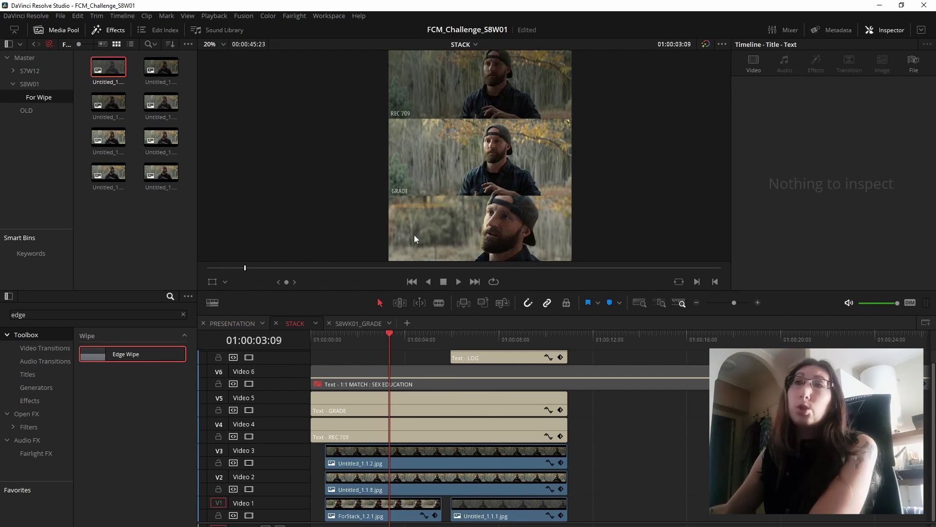
pyautogui.click(358, 324)
pyautogui.scroll(3, 368, 378)
pyautogui.moveTo(443, 345)
pyautogui.mouseDown()
pyautogui.moveTo(377, 324)
pyautogui.moveTo(486, 361)
pyautogui.moveTo(443, 354)
pyautogui.moveTo(442, 336)
pyautogui.mouseUp()
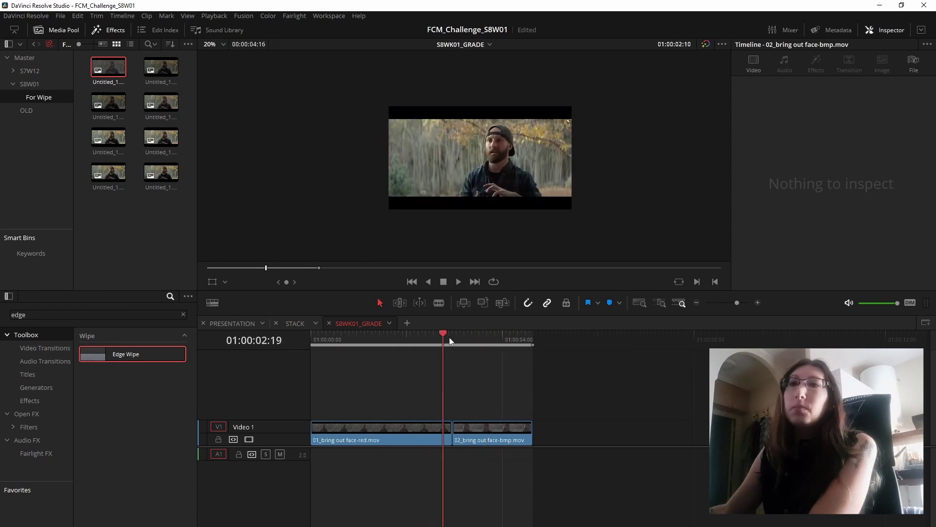
pyautogui.moveTo(392, 360); pyautogui.dragTo(463, 420)
pyautogui.click(459, 392)
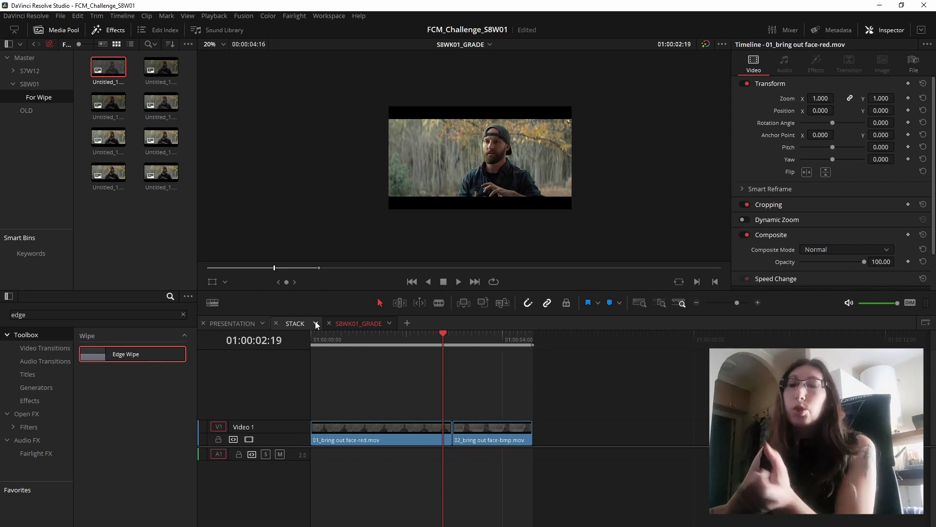
pyautogui.click(417, 339)
pyautogui.click(478, 340)
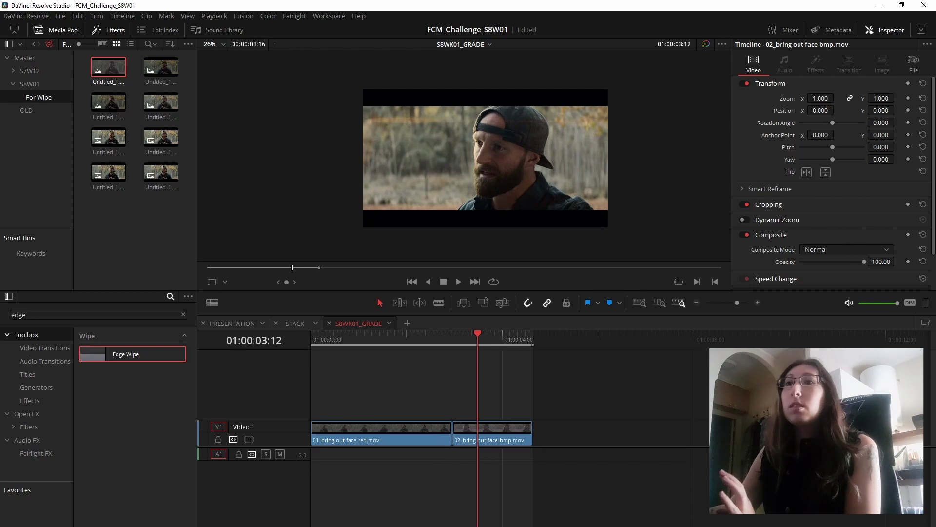
# On the Color page, open the REFS album, enlarge the viewer, and wipe the reference still against the bmp shot
pyautogui.hotkey('shift', '6')
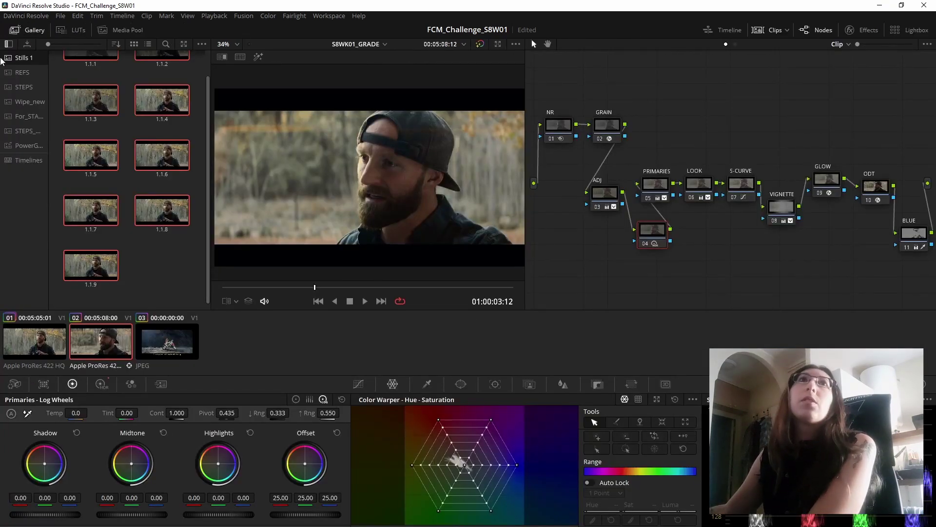
pyautogui.click(20, 72)
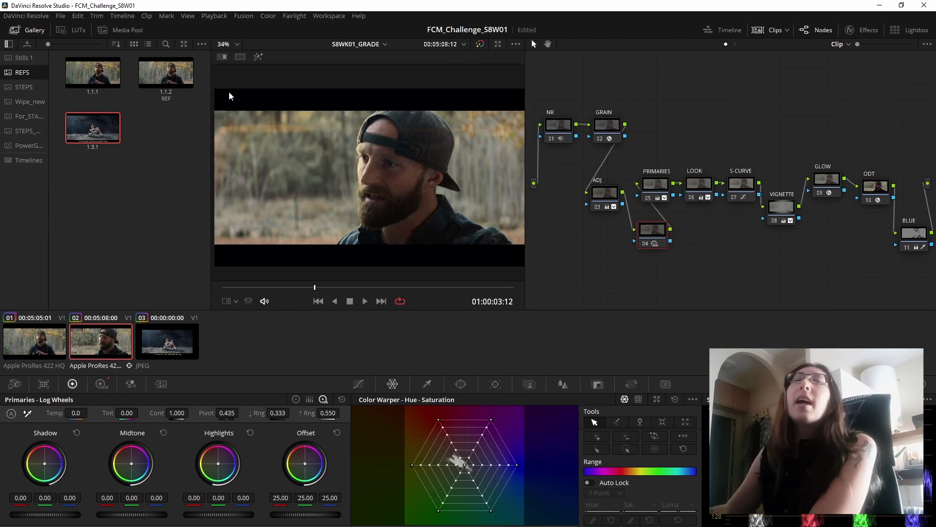
pyautogui.moveTo(526, 83); pyautogui.dragTo(648, 85)
pyautogui.click(239, 57)
pyautogui.click(222, 56)
pyautogui.moveTo(563, 188); pyautogui.dragTo(424, 161)
# Compare the reference still and the shot using the vertical and diagonal wipe styles, shifting the wipe edge
pyautogui.click(509, 58)
pyautogui.moveTo(485, 162)
pyautogui.mouseDown()
pyautogui.moveTo(469, 104)
pyautogui.moveTo(489, 158)
pyautogui.mouseUp()
pyautogui.moveTo(508, 198); pyautogui.dragTo(509, 239)
pyautogui.click(528, 57)
pyautogui.moveTo(518, 155); pyautogui.dragTo(592, 58)
# Compare the reference still and the shot using the box, venetian blind and checkerboard wipe styles
pyautogui.click(599, 57)
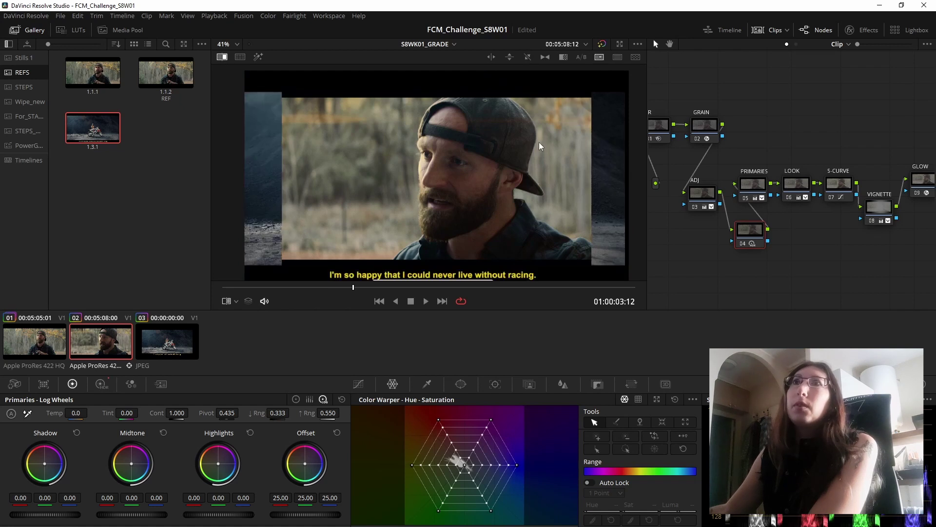
pyautogui.moveTo(312, 178); pyautogui.dragTo(631, 60)
pyautogui.click(617, 57)
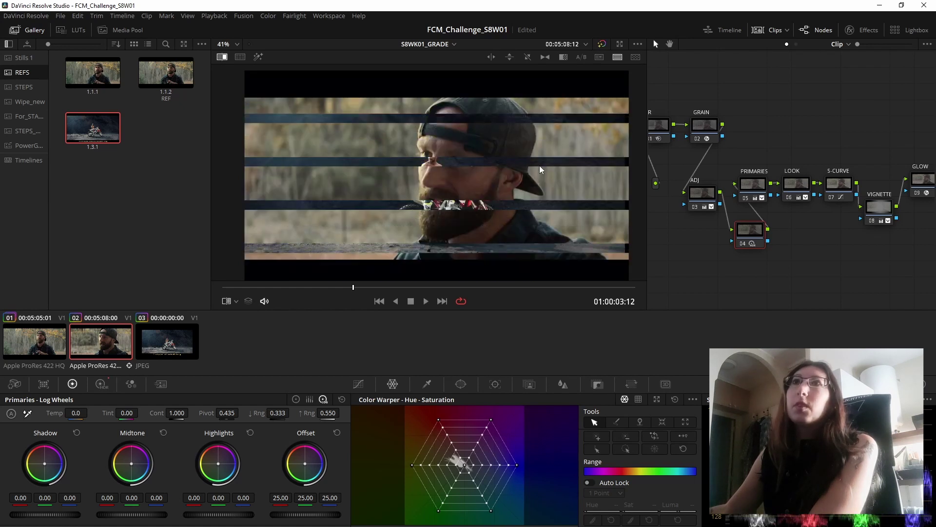
pyautogui.click(635, 57)
pyautogui.moveTo(546, 144); pyautogui.dragTo(565, 168)
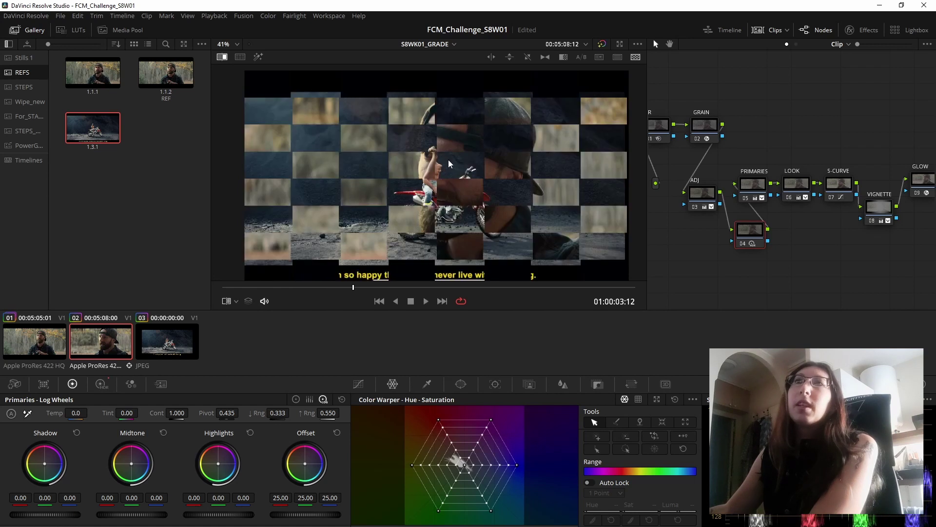
# Compare the reference still and the shot with the horizontal wipe, then select the first clip and hide the reference wipe
pyautogui.click(491, 57)
pyautogui.moveTo(353, 138); pyautogui.dragTo(406, 183)
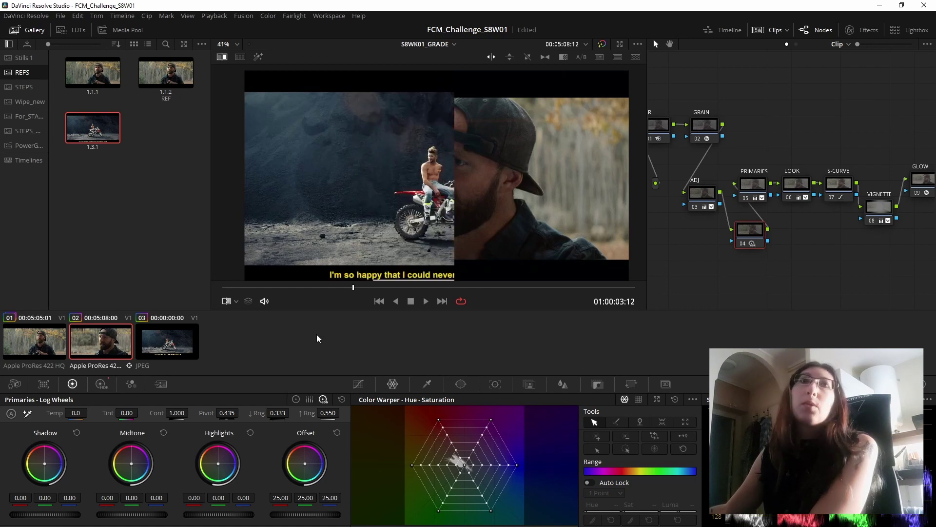
pyautogui.click(54, 337)
pyautogui.rightClick(381, 179)
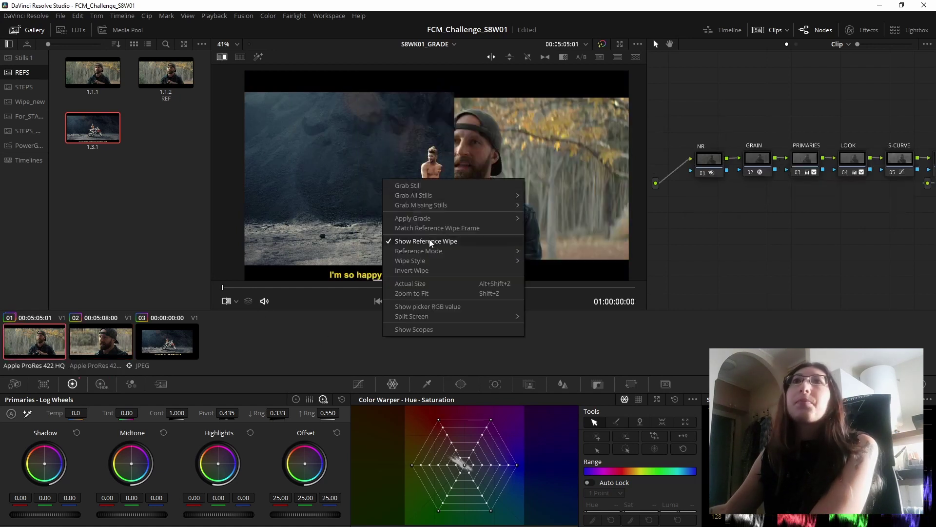
pyautogui.click(428, 241)
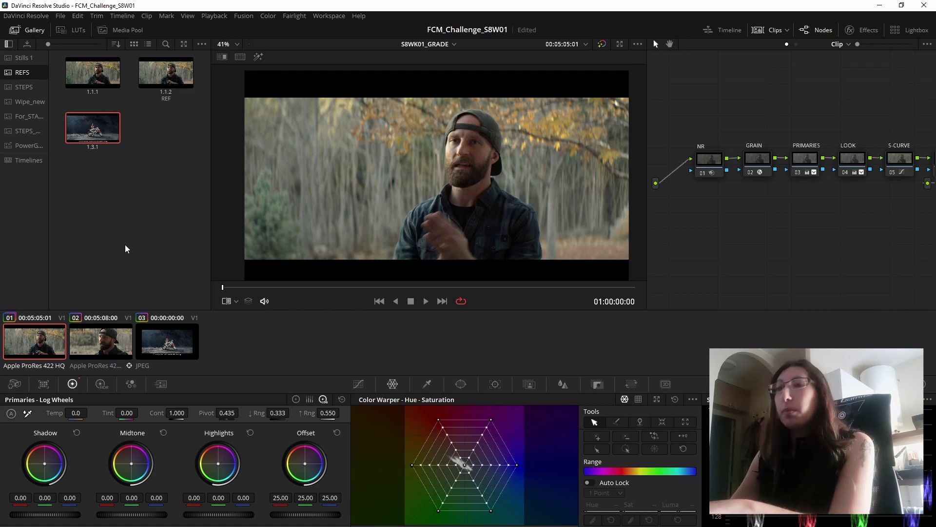
# Grab a still of the first clip and wipe it against the second clip, shifting the wipe edge across the faces
pyautogui.hotkey('ctrl', 'alt', 'g')
pyautogui.click(111, 345)
pyautogui.rightClick(524, 122)
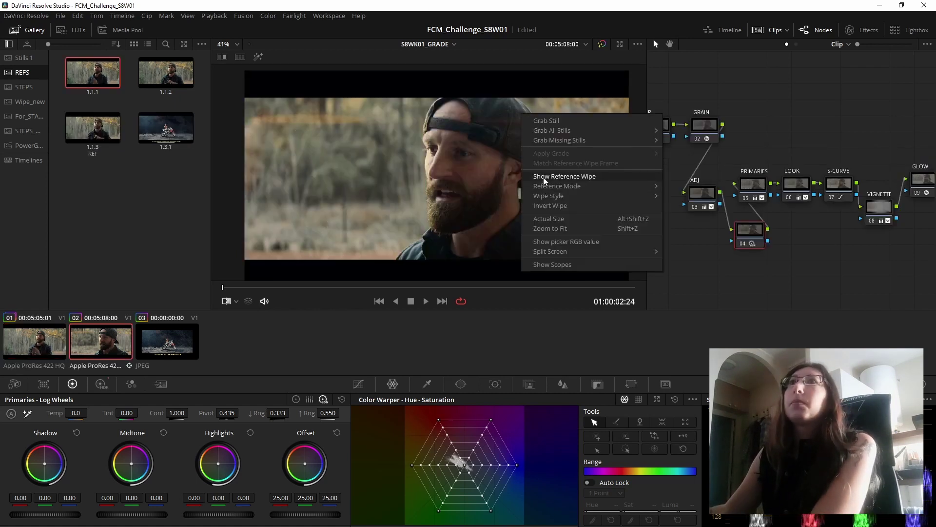
pyautogui.click(546, 178)
pyautogui.moveTo(455, 176); pyautogui.dragTo(324, 157)
pyautogui.moveTo(499, 187); pyautogui.dragTo(418, 204)
pyautogui.moveTo(354, 162); pyautogui.dragTo(429, 264)
# Compare the grabbed still and the second clip using the box and venetian blind wipe styles, then hide the reference wipe
pyautogui.click(600, 58)
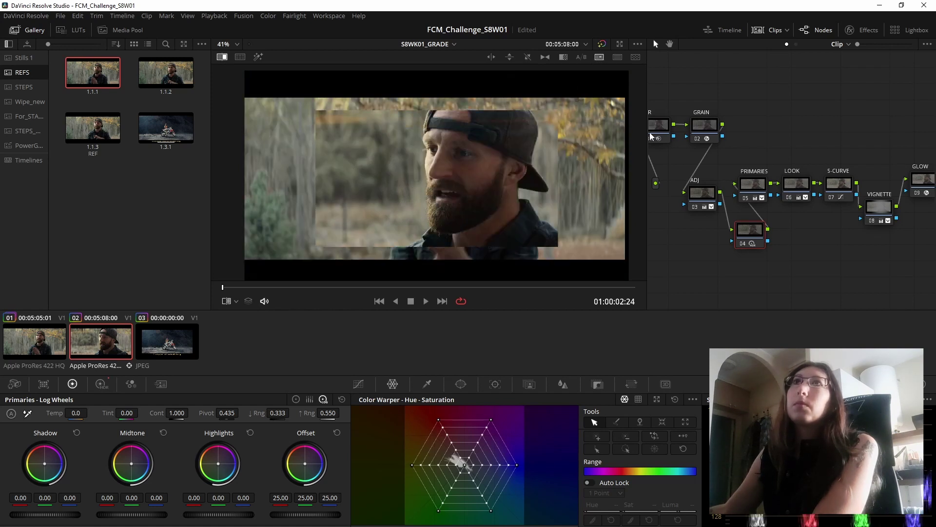
pyautogui.click(617, 57)
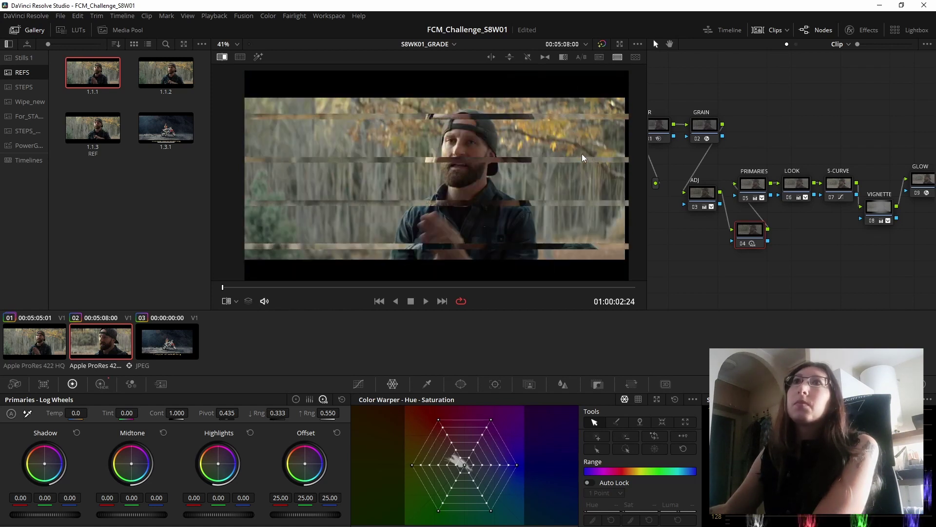
pyautogui.rightClick(576, 141)
pyautogui.click(599, 201)
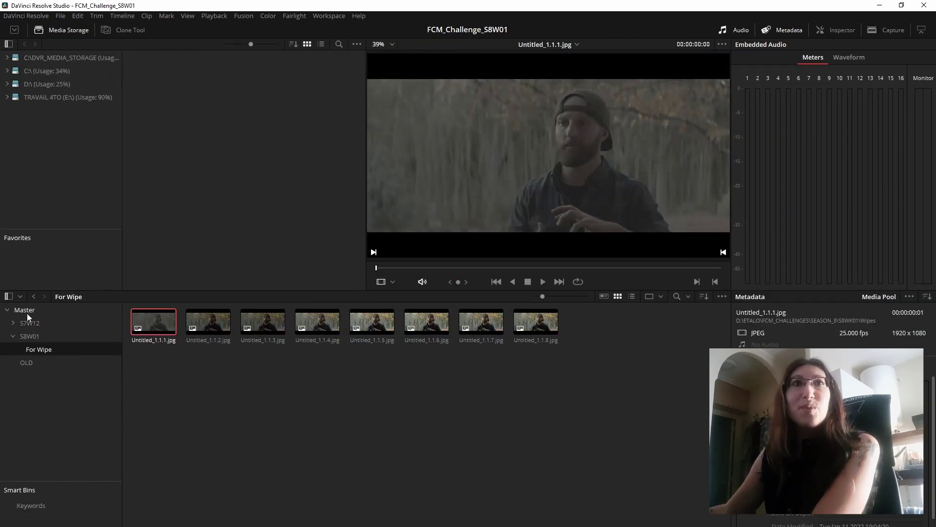
# On the Media page, open the Master bin
pyautogui.click(27, 311)
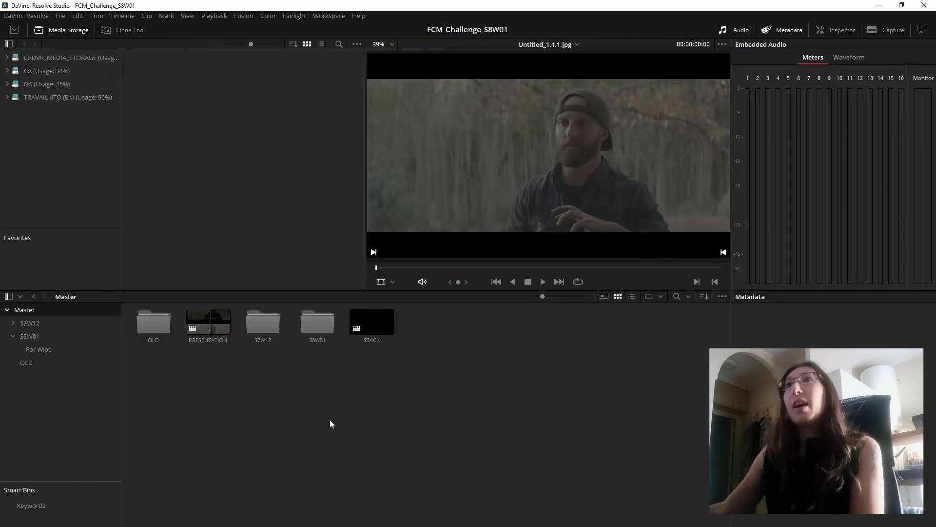